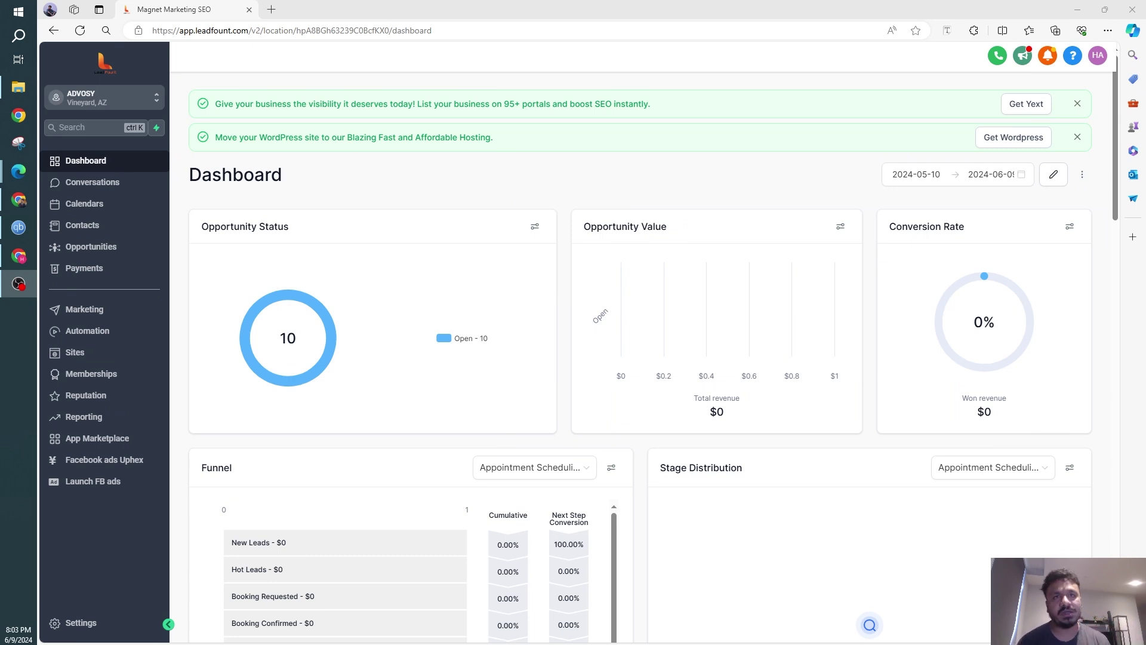
- Create a new workflow from scratch in Automation
left_click(92, 344)
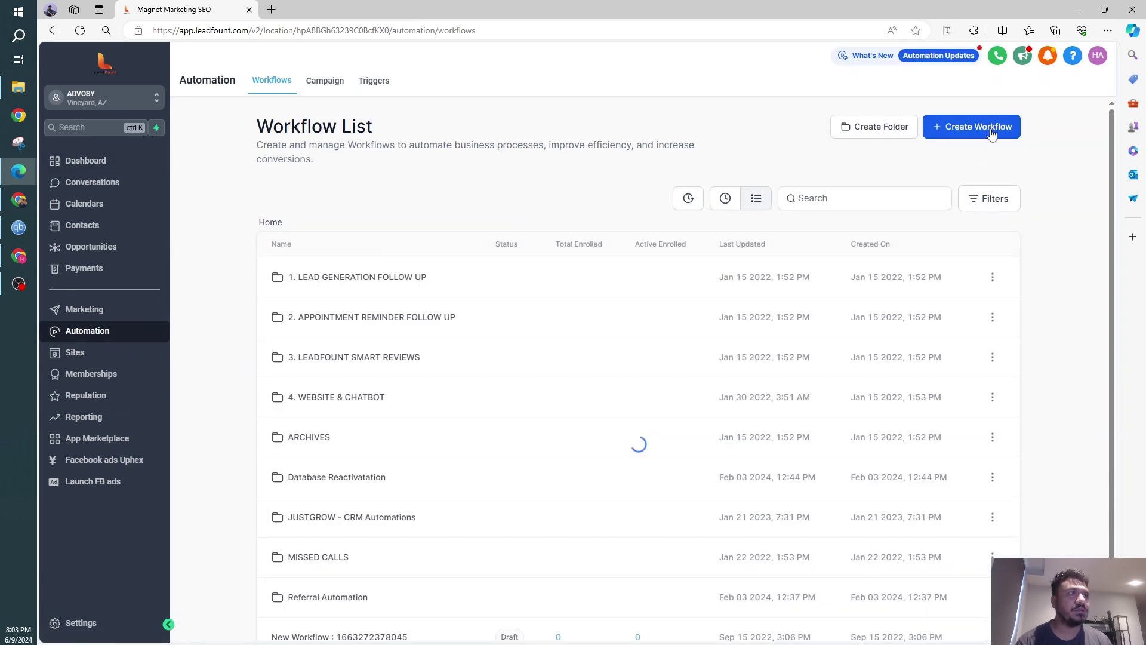
left_click(990, 135)
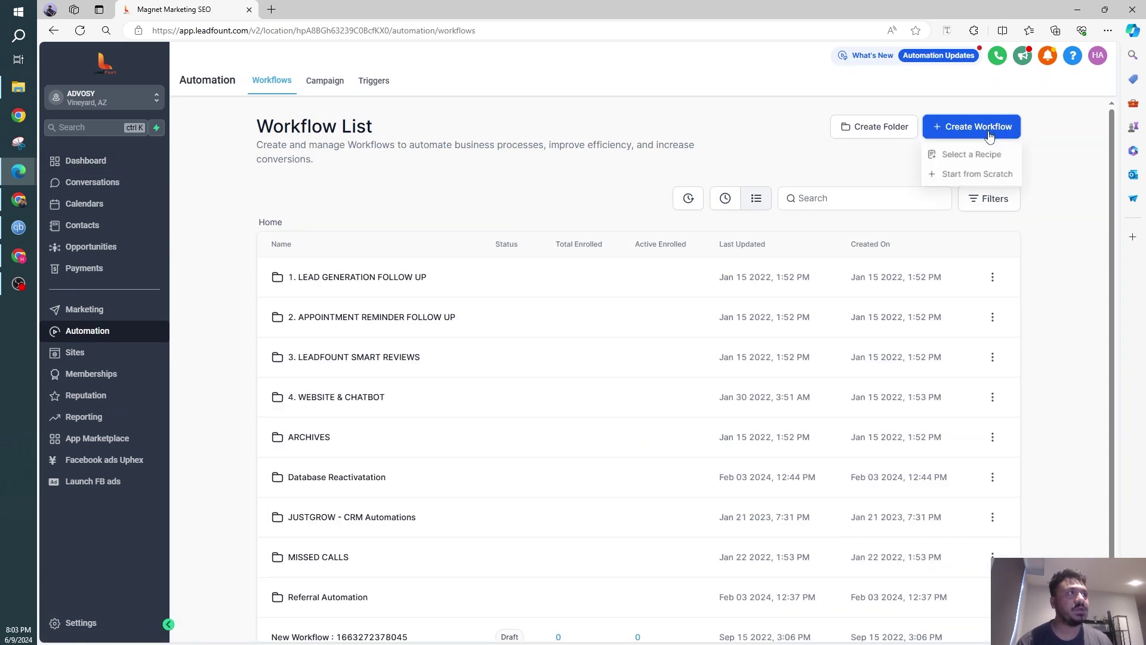
left_click(957, 177)
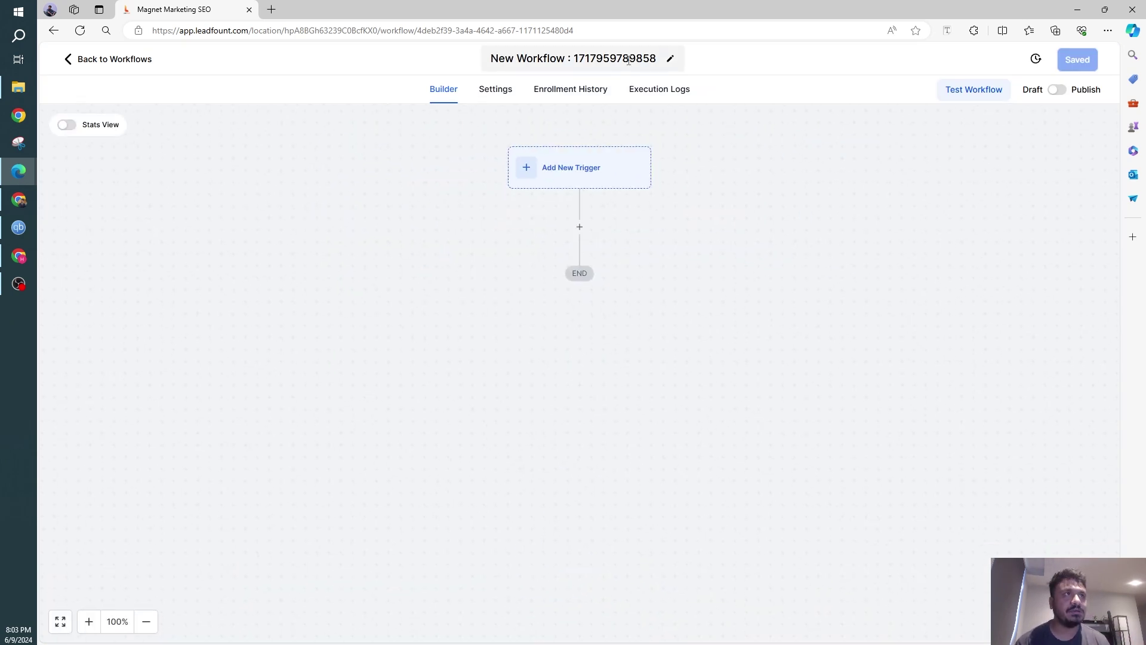
- Rename the workflow to 'IVR'
left_click(670, 58)
type("IVR")
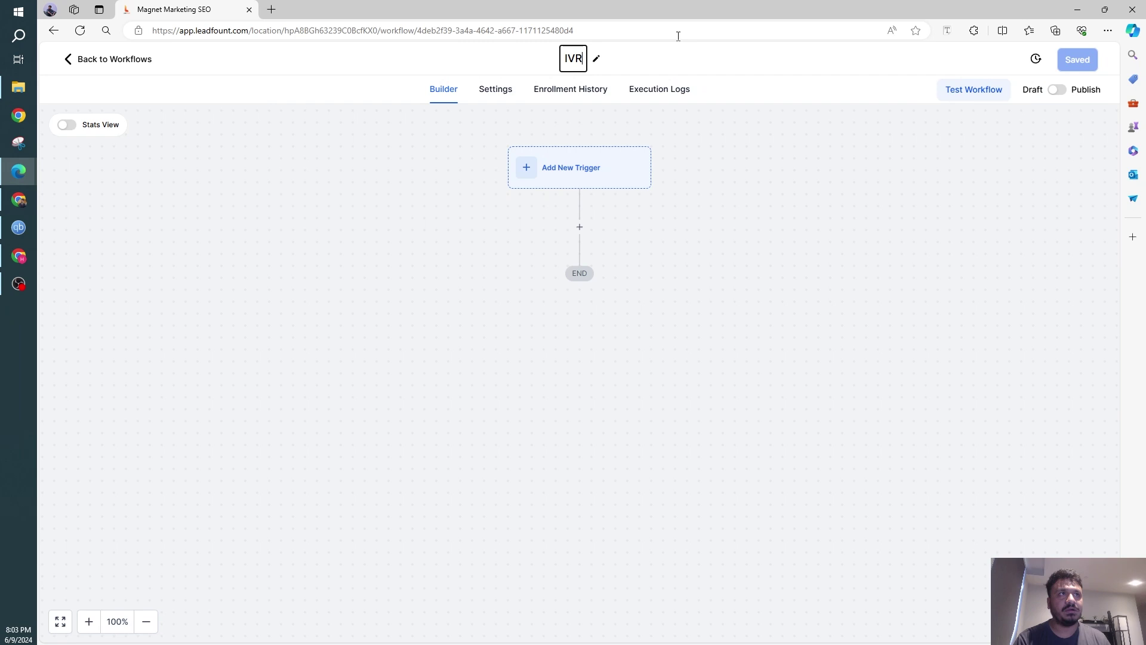
key("Return")
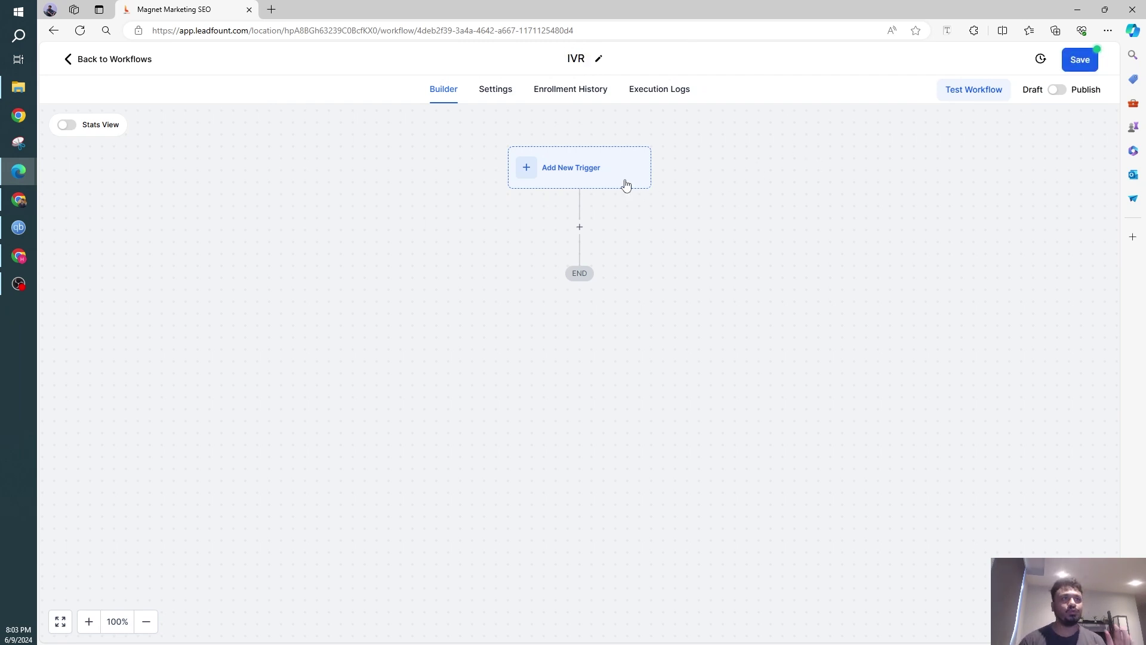
- Add the Start IVR Trigger, filtered by In Phone Number to the first business number
left_click(626, 184)
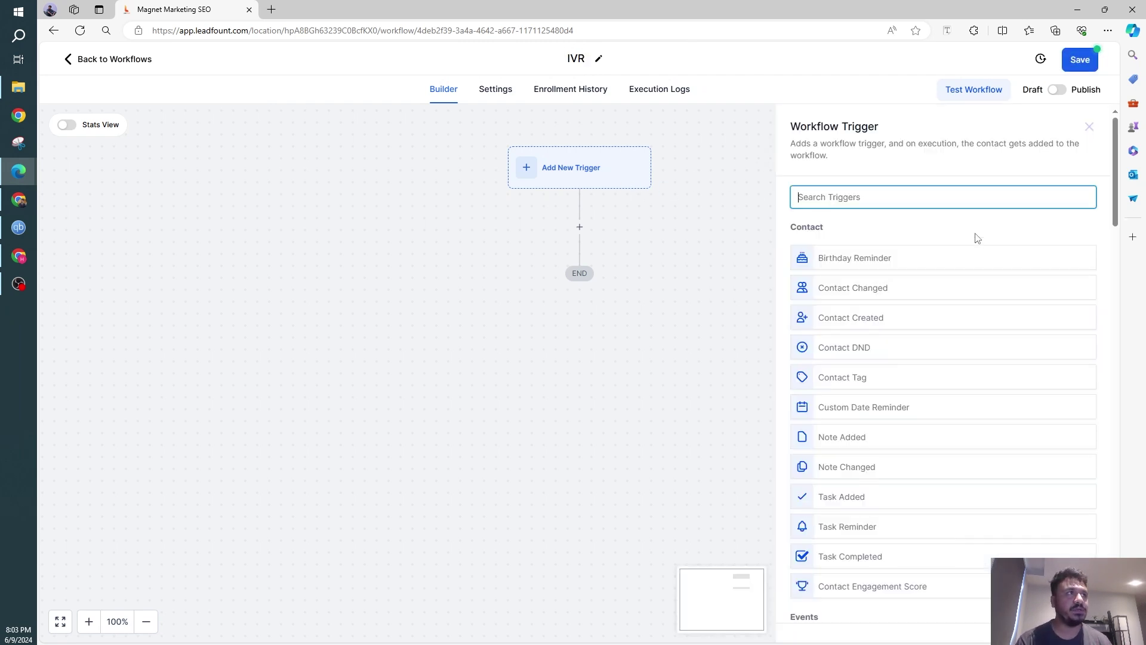
left_click(959, 202)
type("ivr")
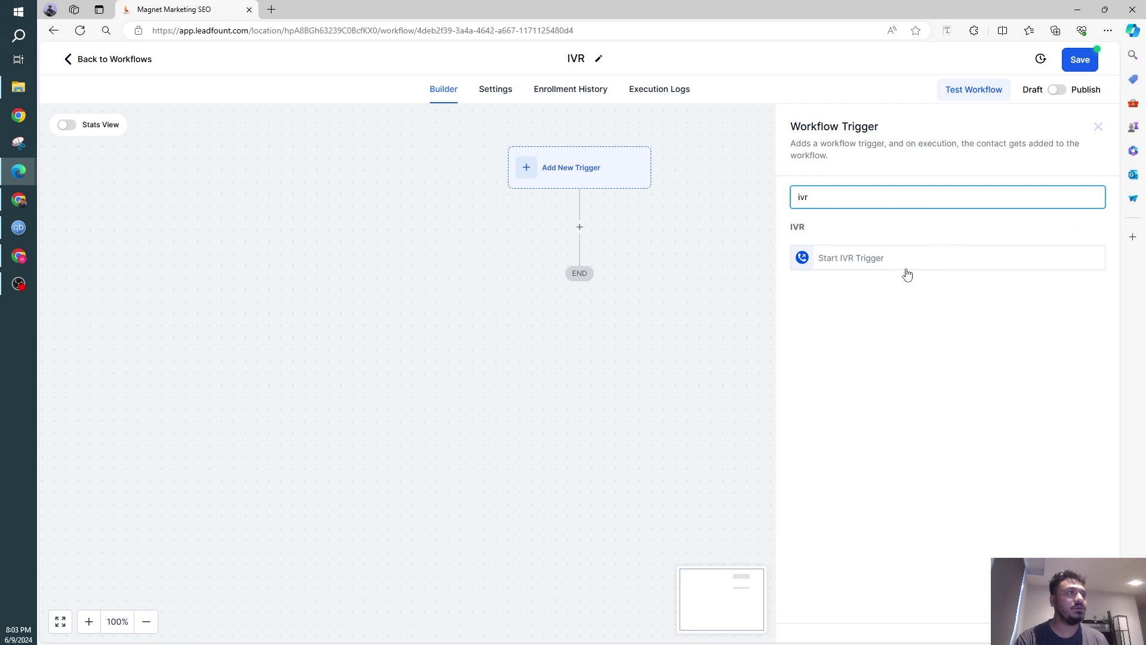
left_click(905, 266)
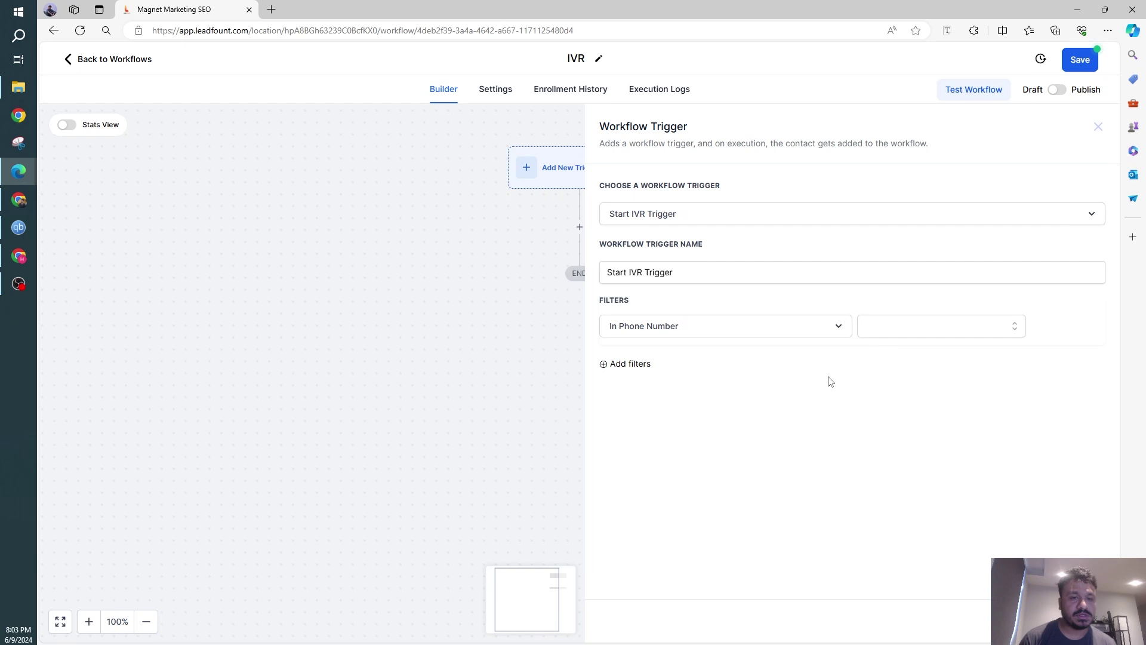
left_click(893, 332)
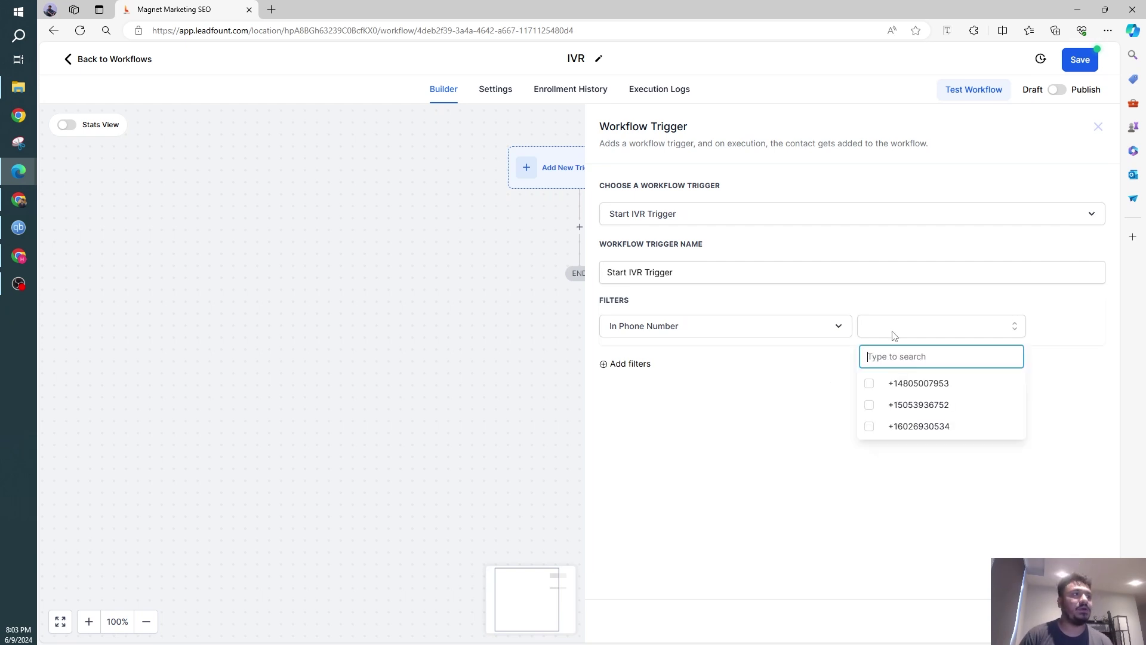
left_click(870, 385)
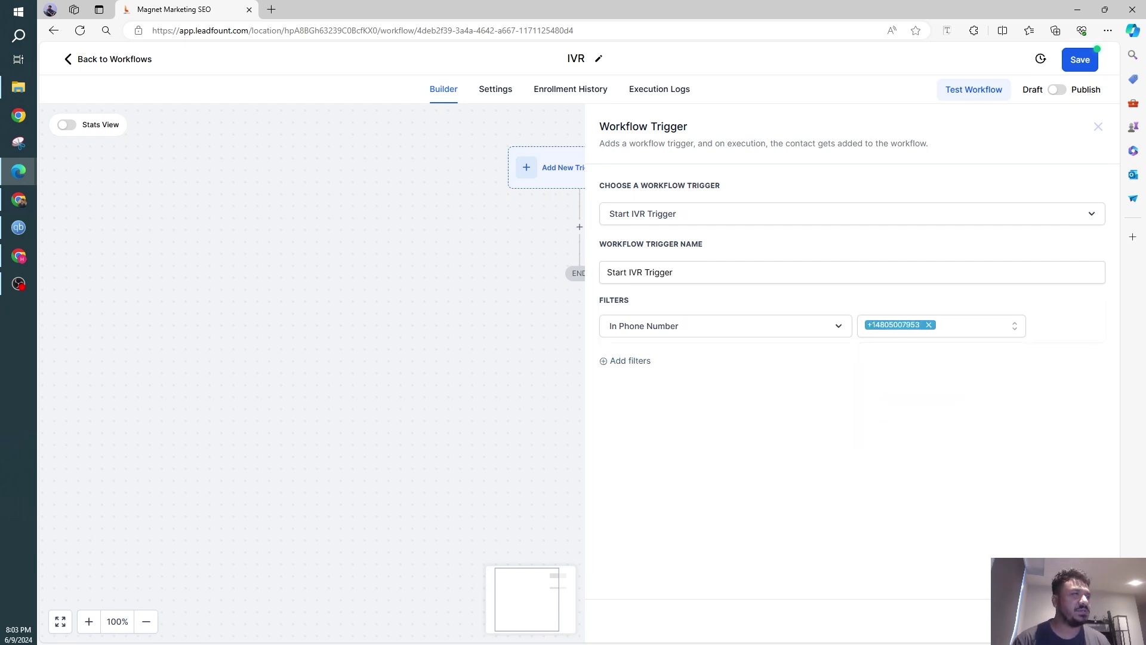
- Remove the empty extra filter from the trigger
left_click(619, 362)
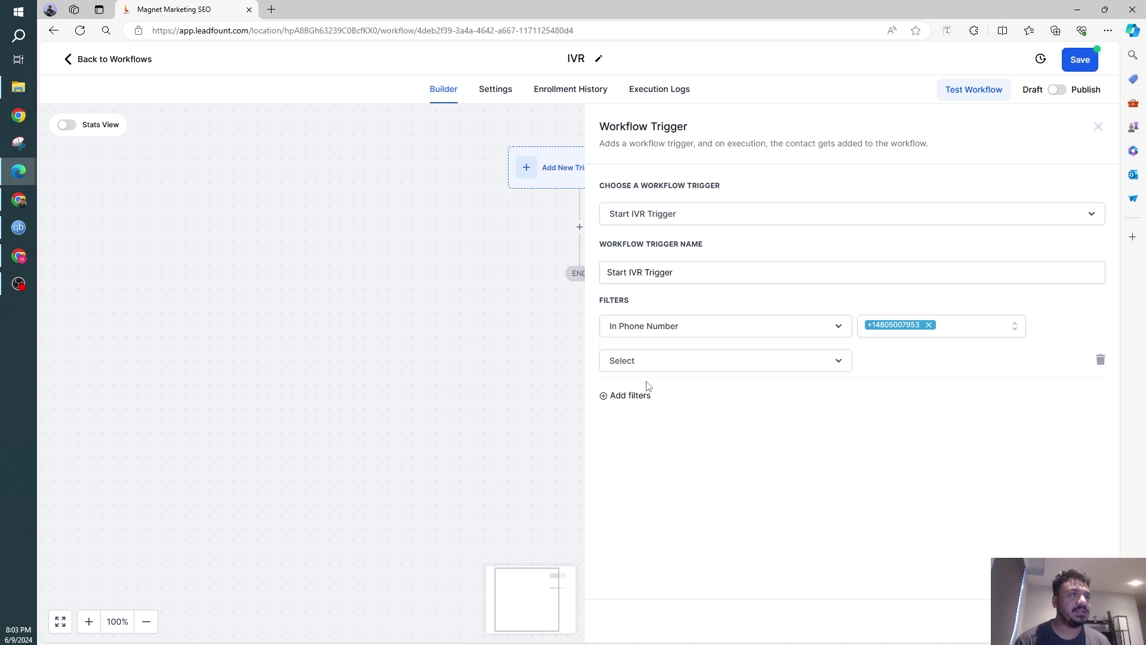
left_click(654, 366)
scroll(653, 508, "down", 10)
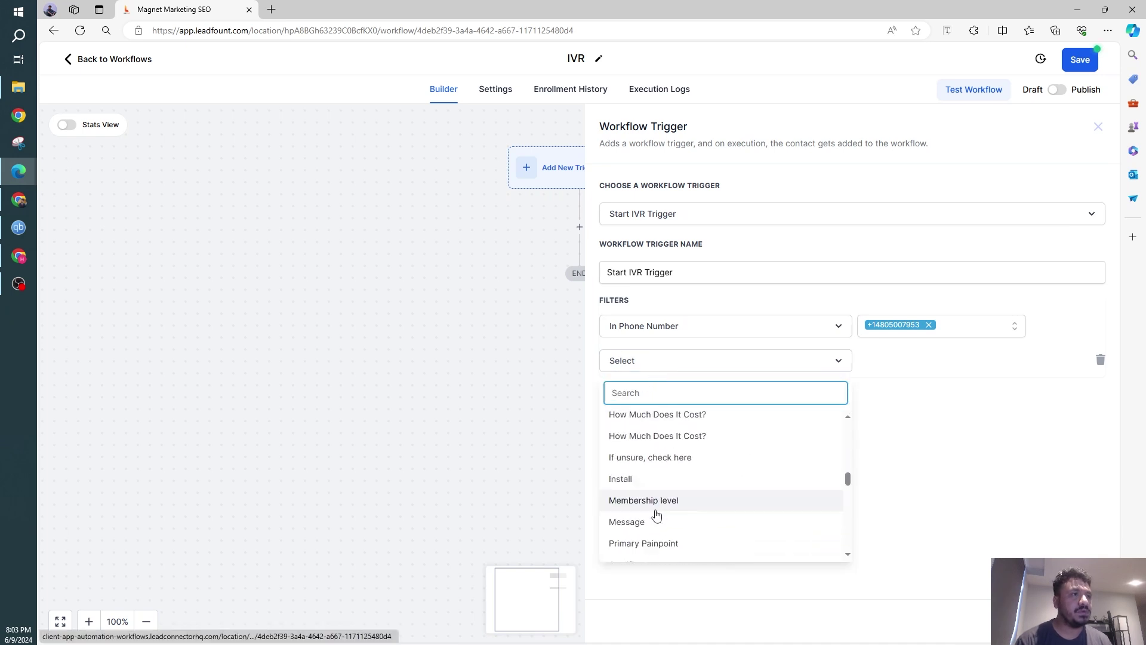
scroll(650, 508, "up", 10)
left_click(871, 382)
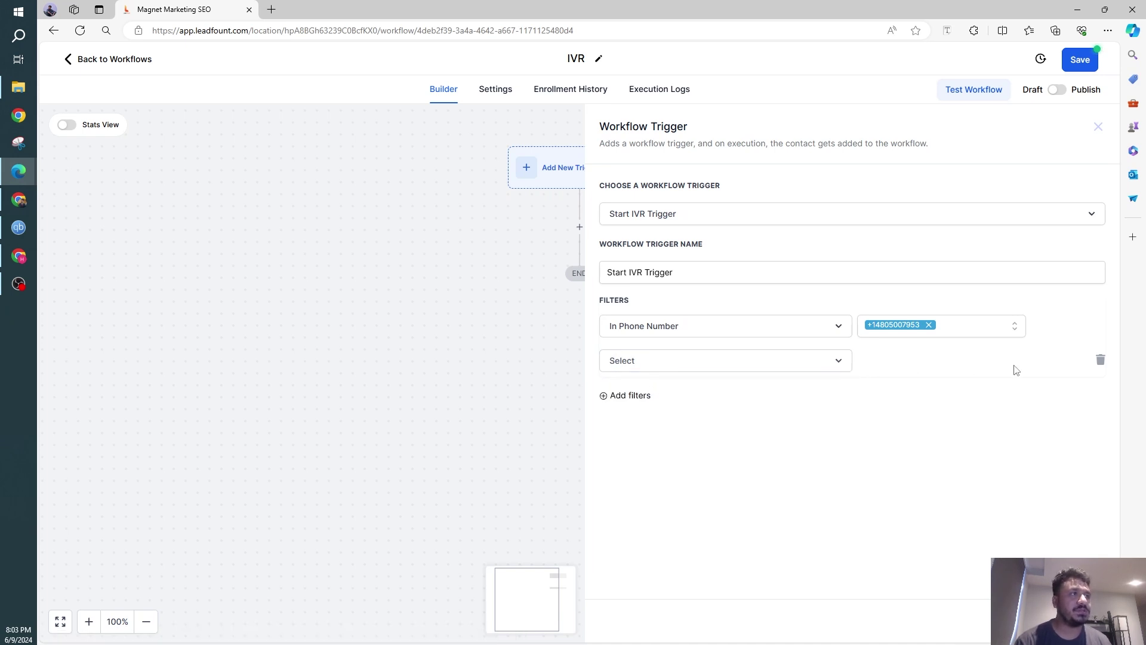
left_click(1099, 366)
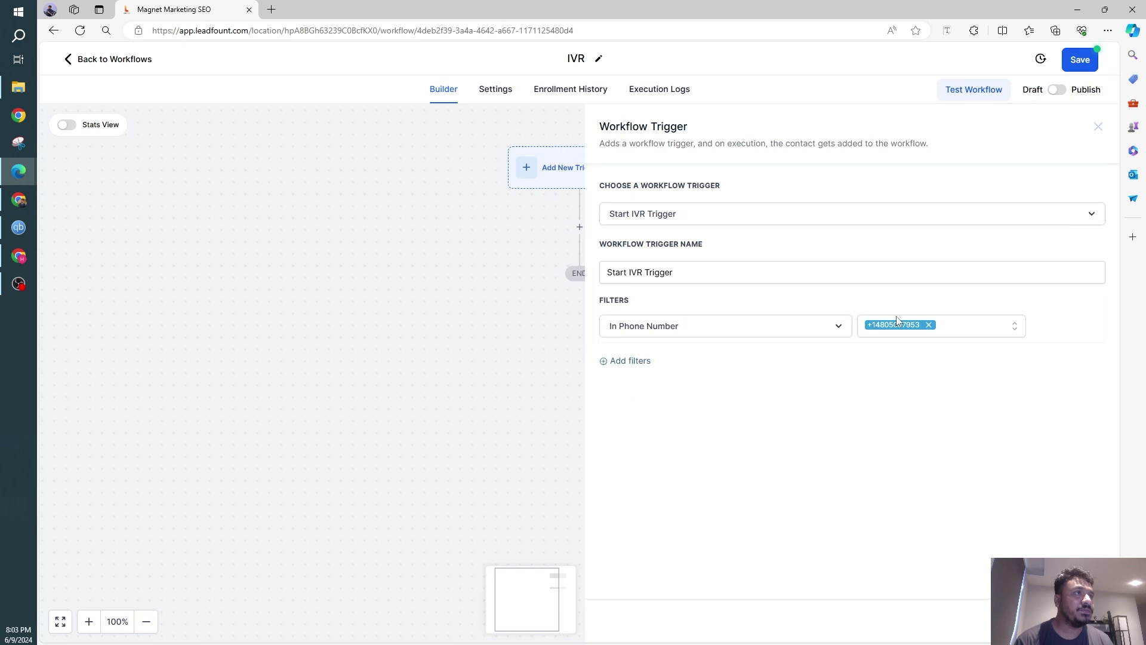
- Save the trigger and add a Say/Play Message step before END
left_click(1068, 620)
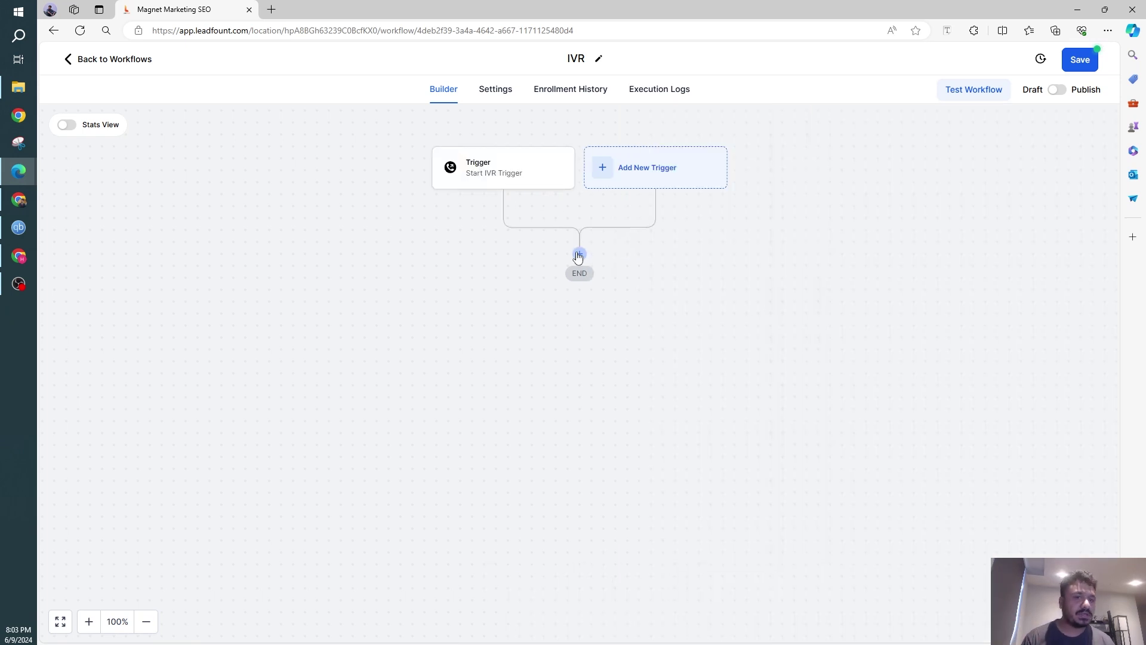
left_click(578, 255)
scroll(879, 380, "down", 14)
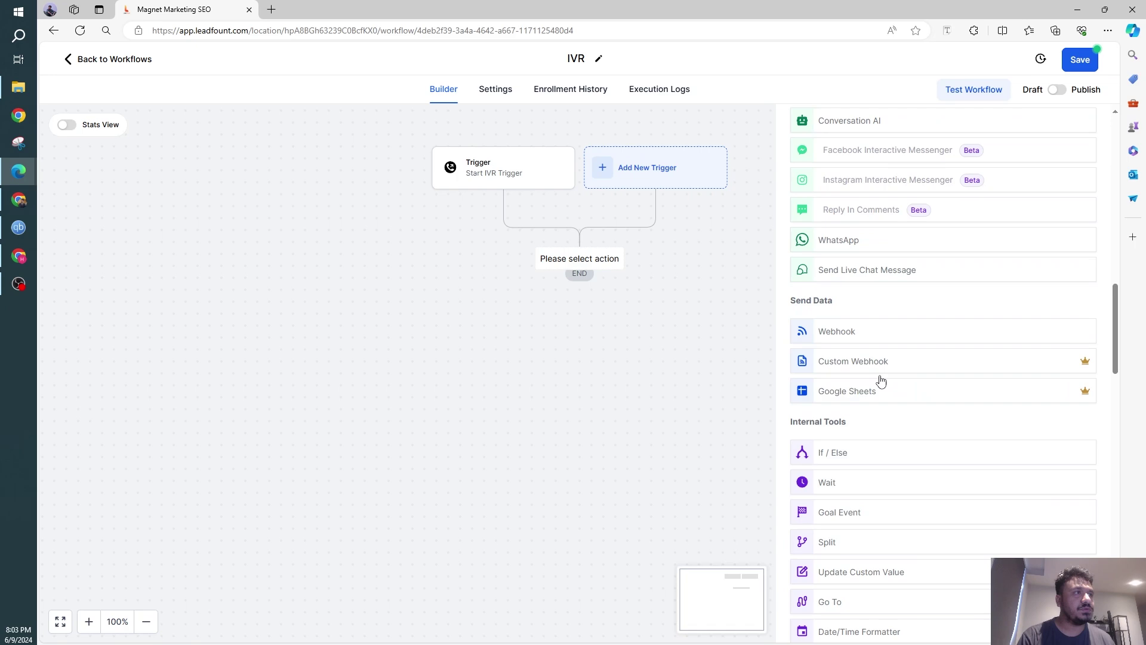
scroll(881, 382, "up", 4)
scroll(882, 385, "down", 20)
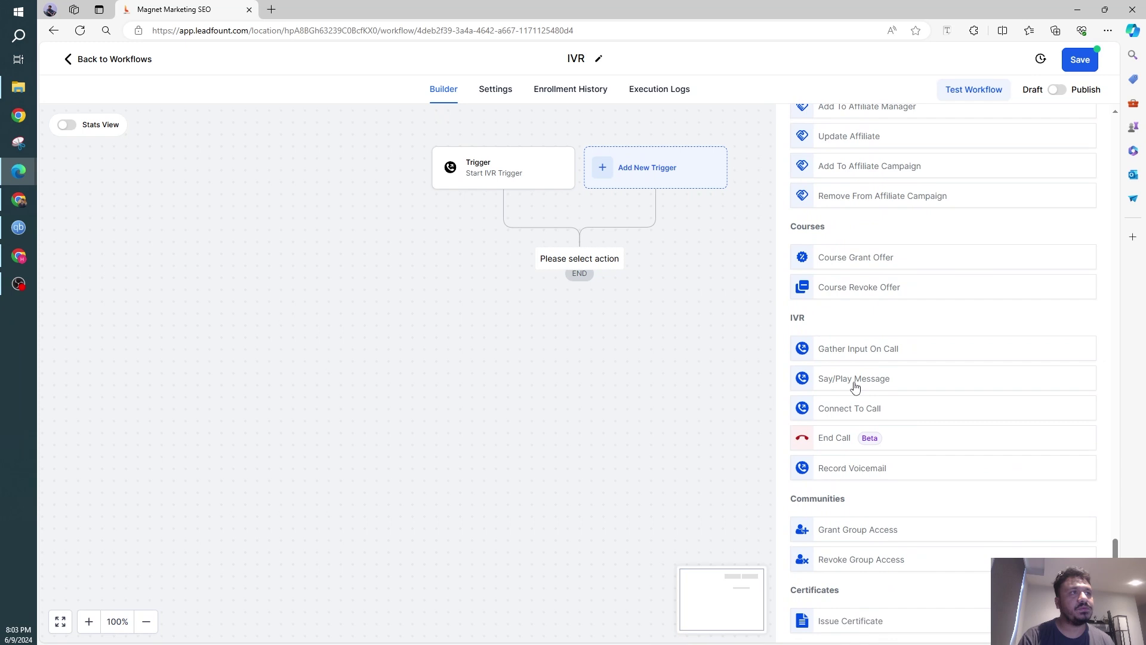
left_click(856, 386)
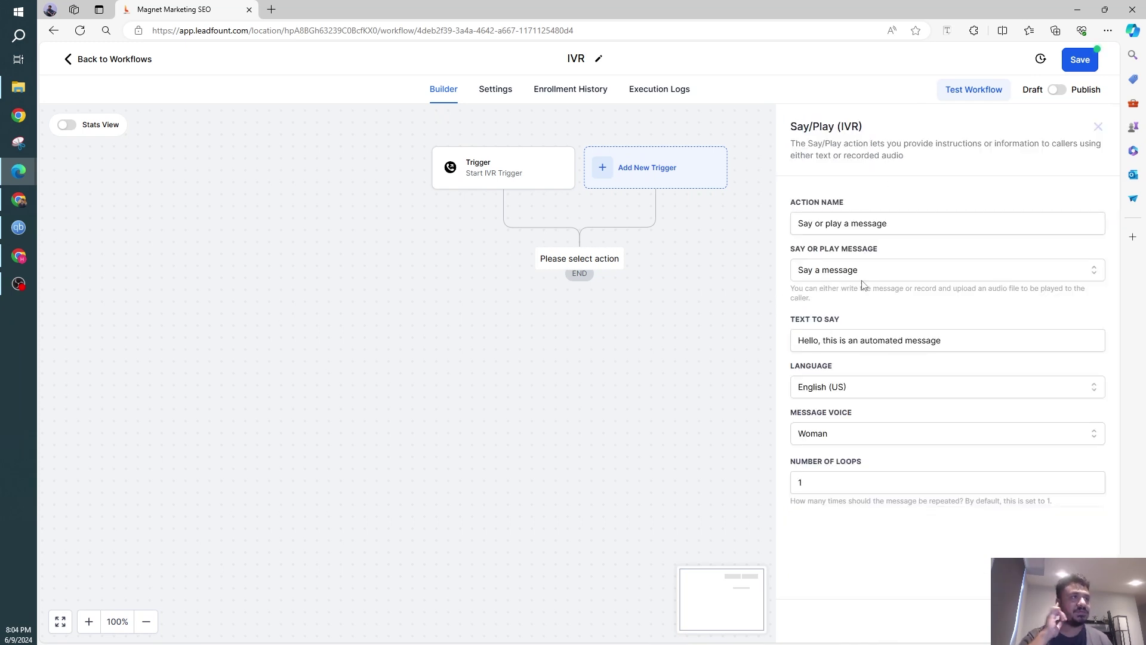
- Leave the message type set to Say a message instead of playing audio
left_click(845, 273)
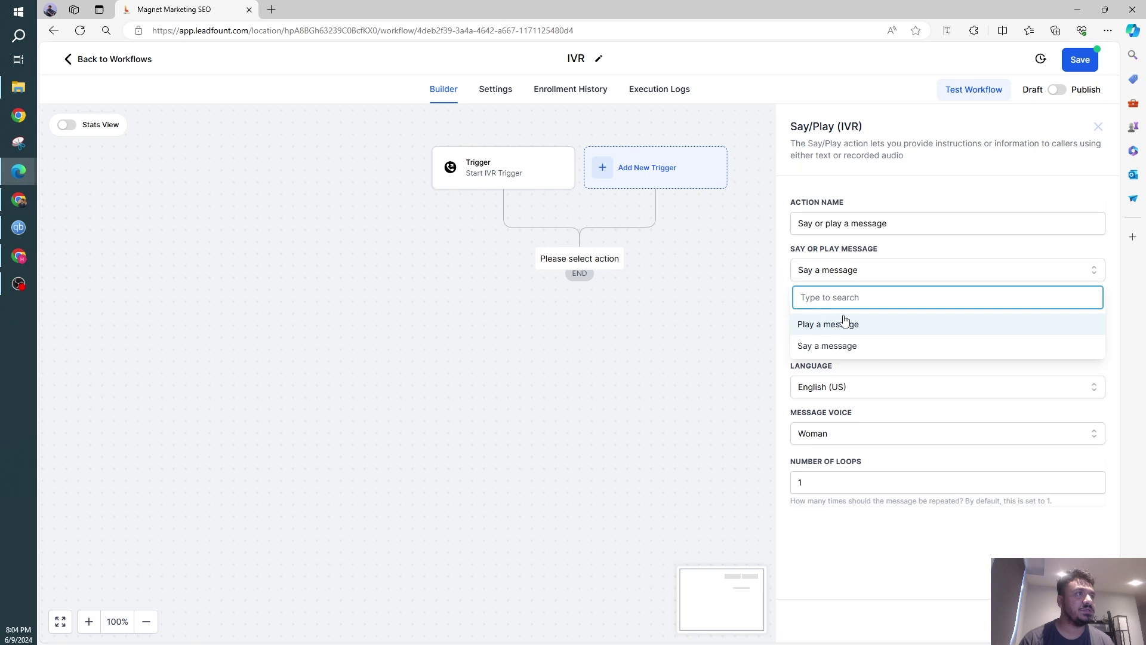
left_click(852, 284)
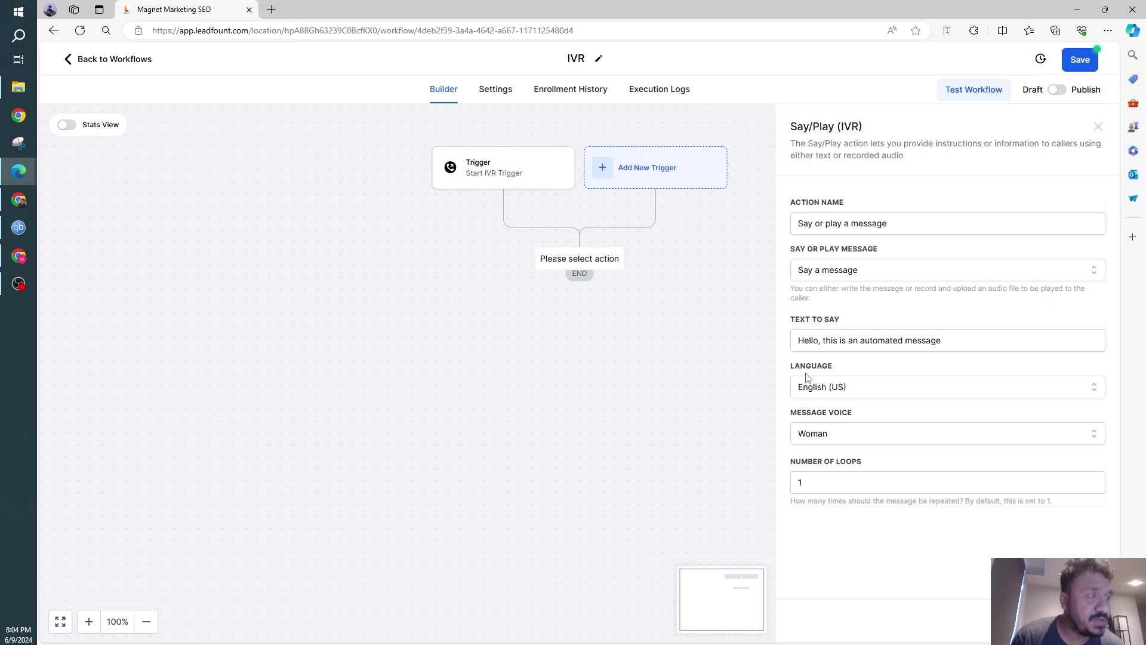
left_click(839, 277)
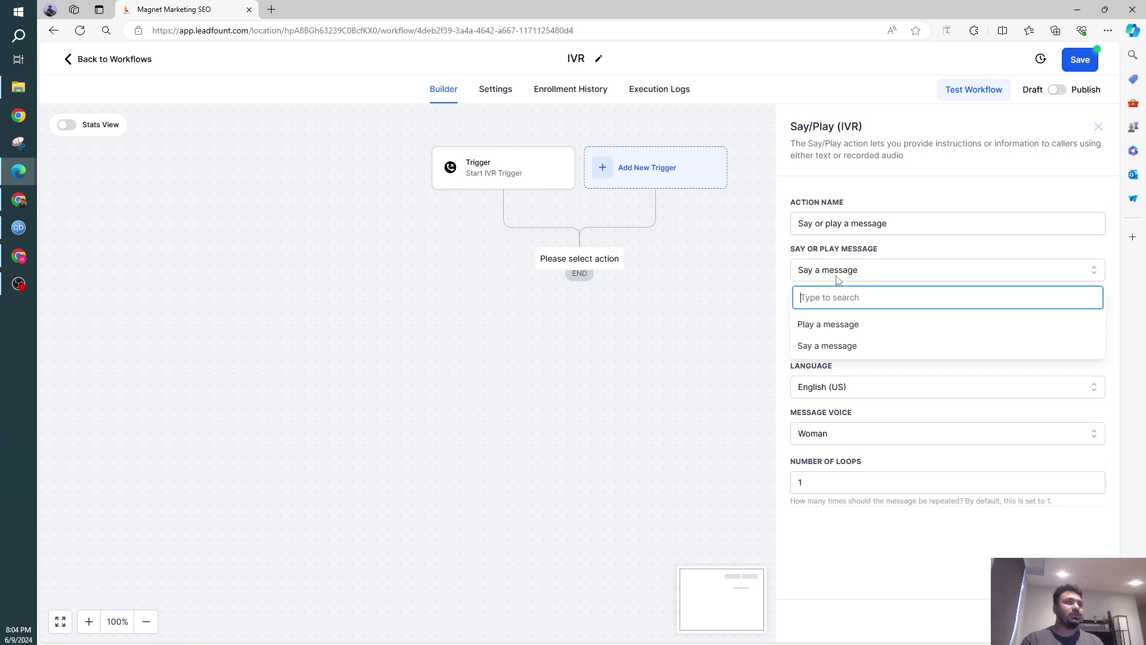
left_click(842, 328)
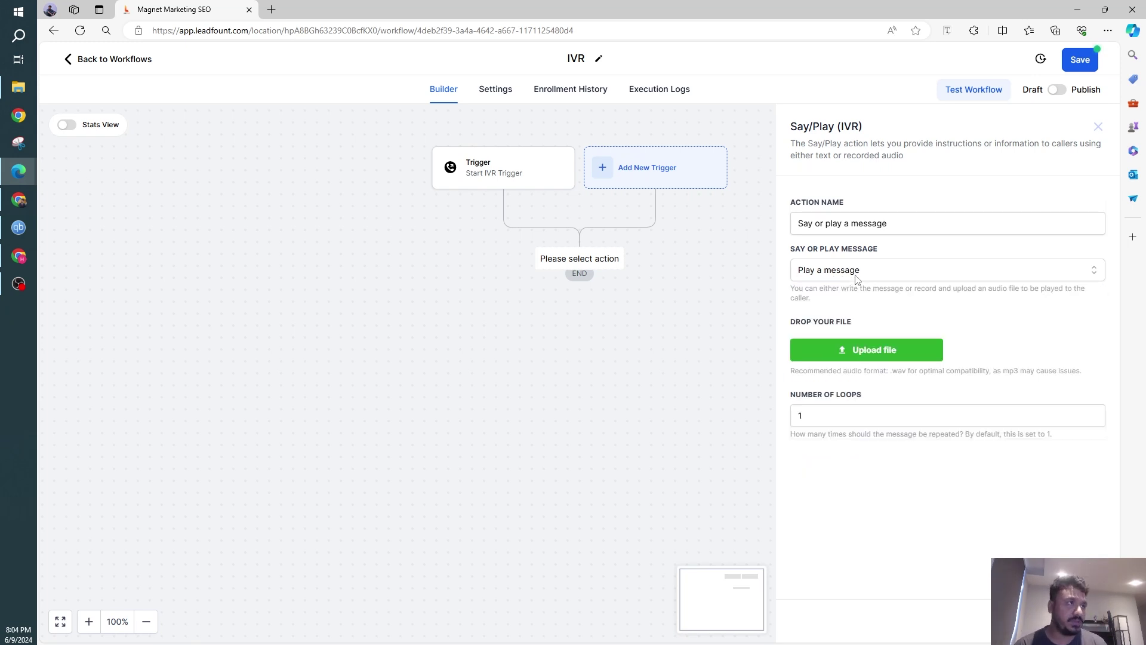
left_click(858, 276)
left_click(837, 347)
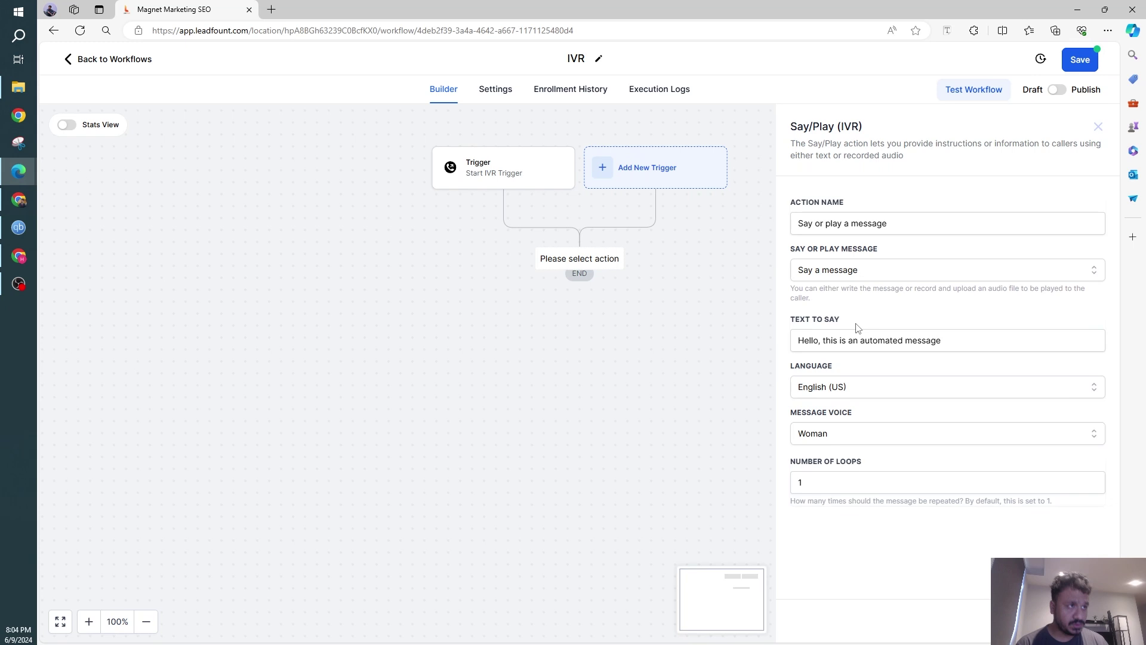
- Make the message say 'Hello, welcome to Advosy.' in the Woman voice and save it
triple_click(844, 332)
type("Hel")
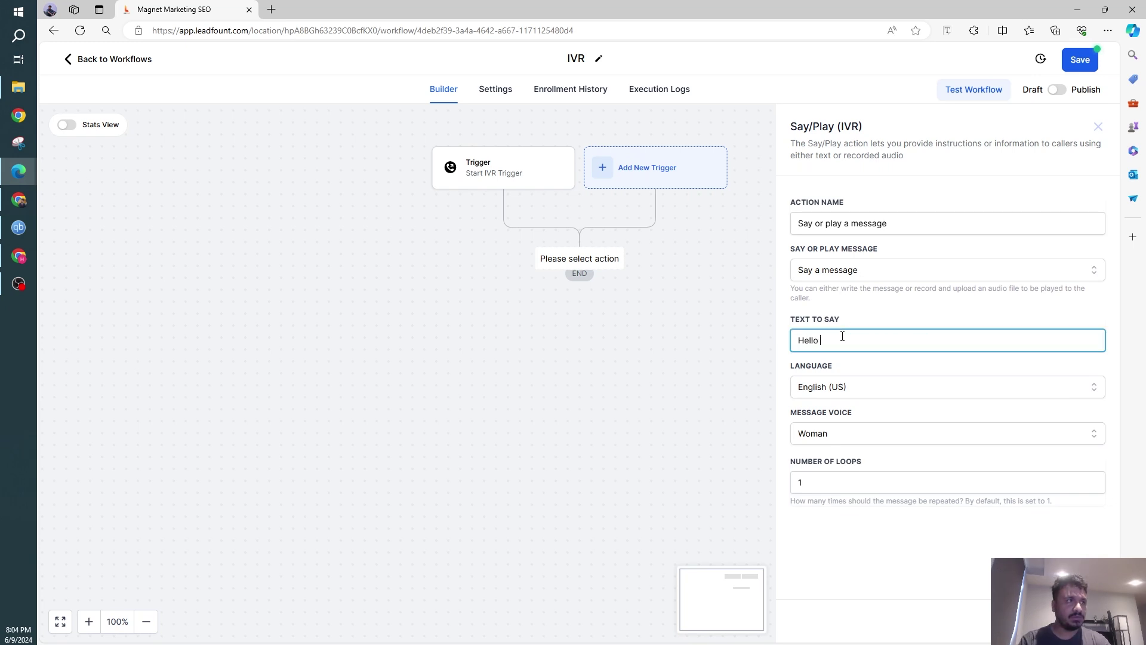
type("lo, welcome ")
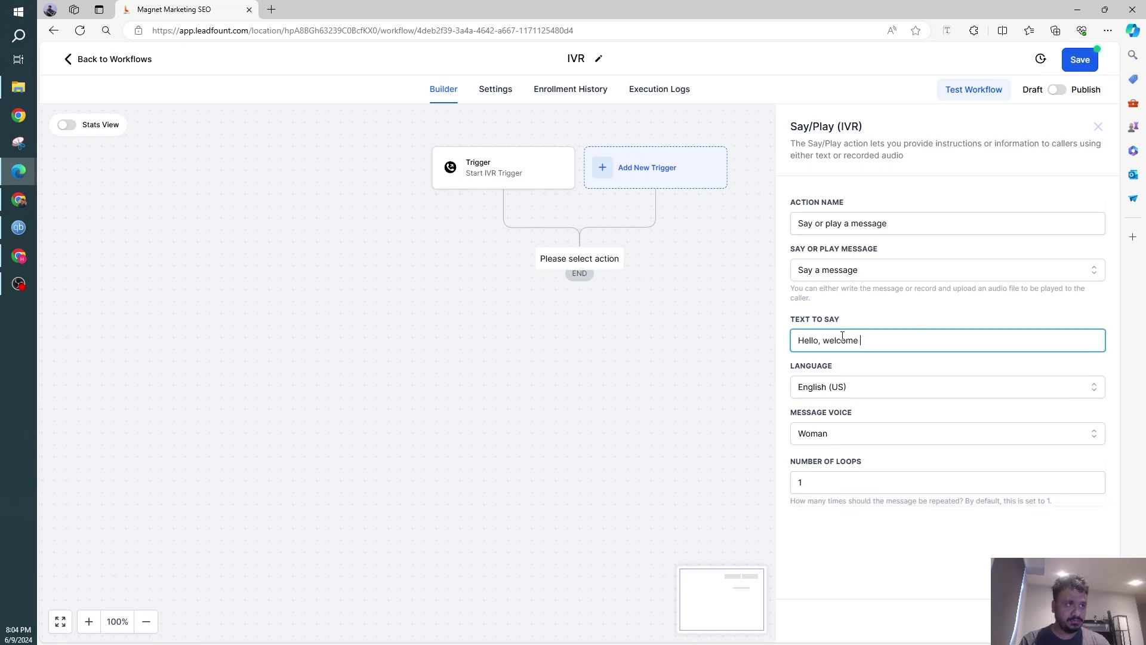
type("to Advosy.")
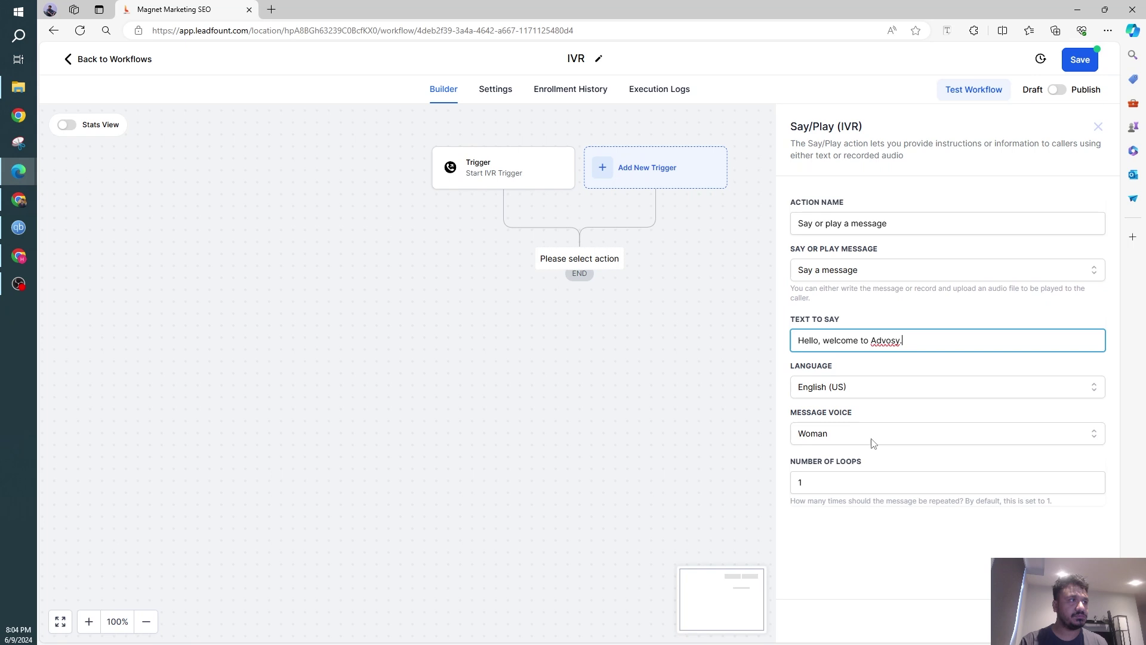
left_click(868, 436)
left_click(868, 436)
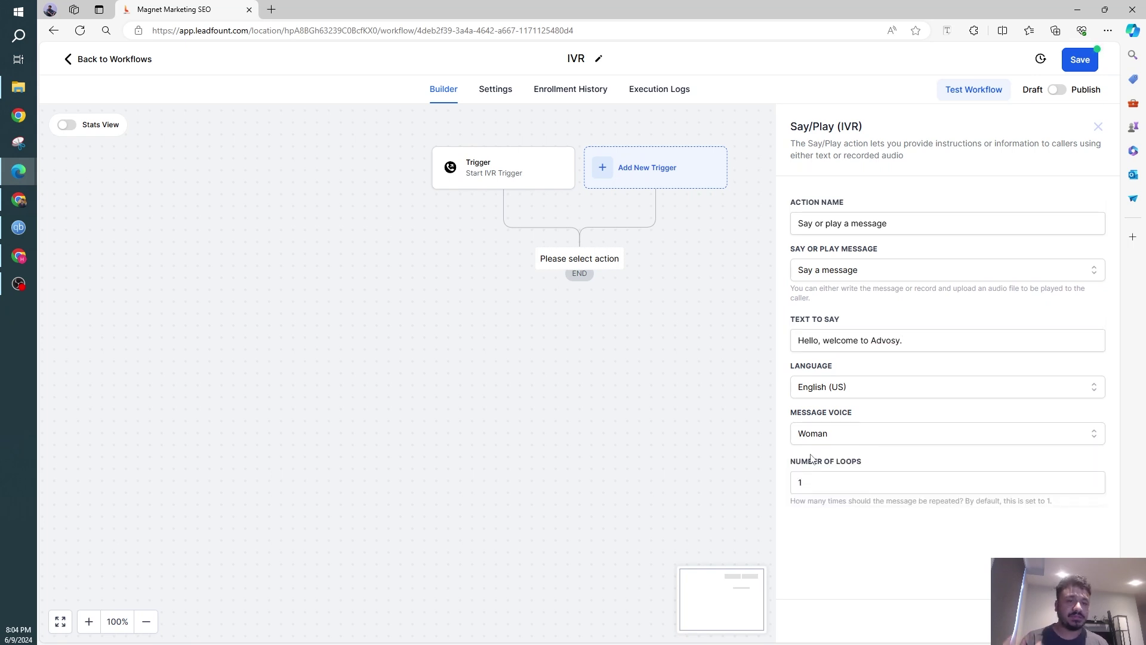
left_click(1071, 620)
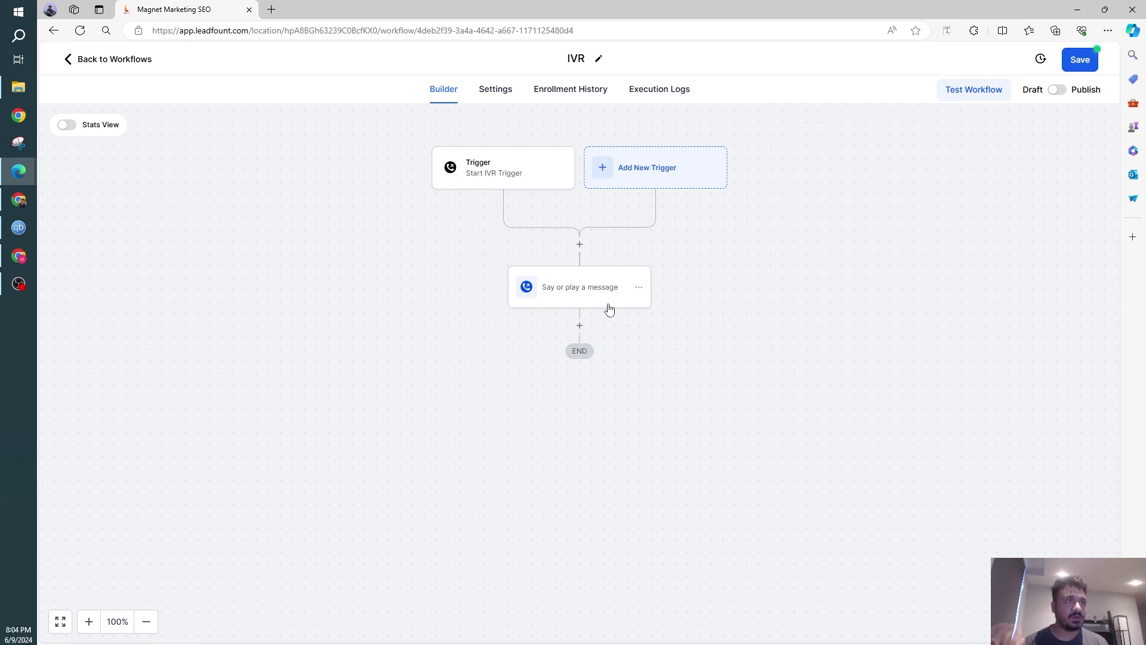
- Add a Gather Input On Call step below the greeting
left_click(578, 327)
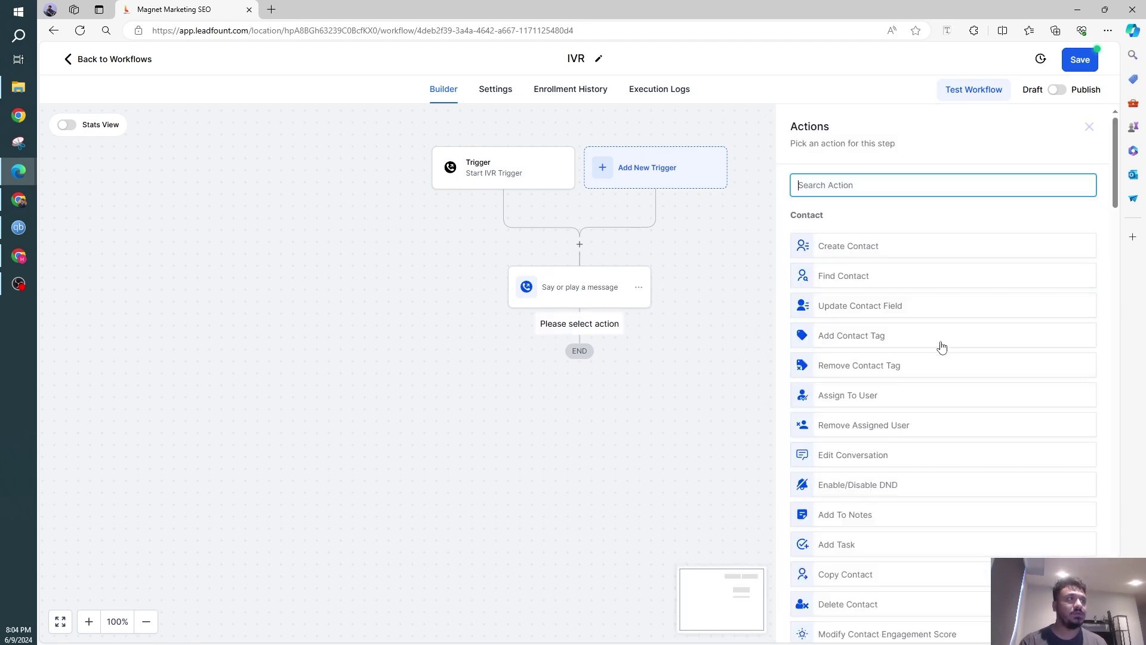
scroll(937, 344, "down", 15)
scroll(929, 338, "down", 12)
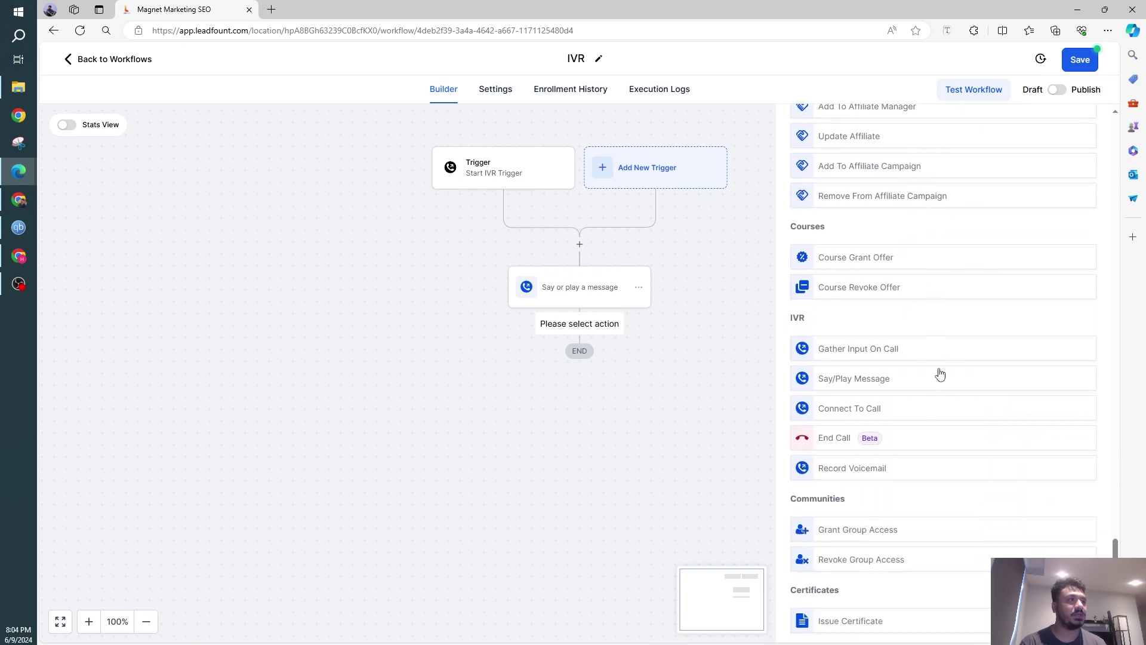
left_click(873, 348)
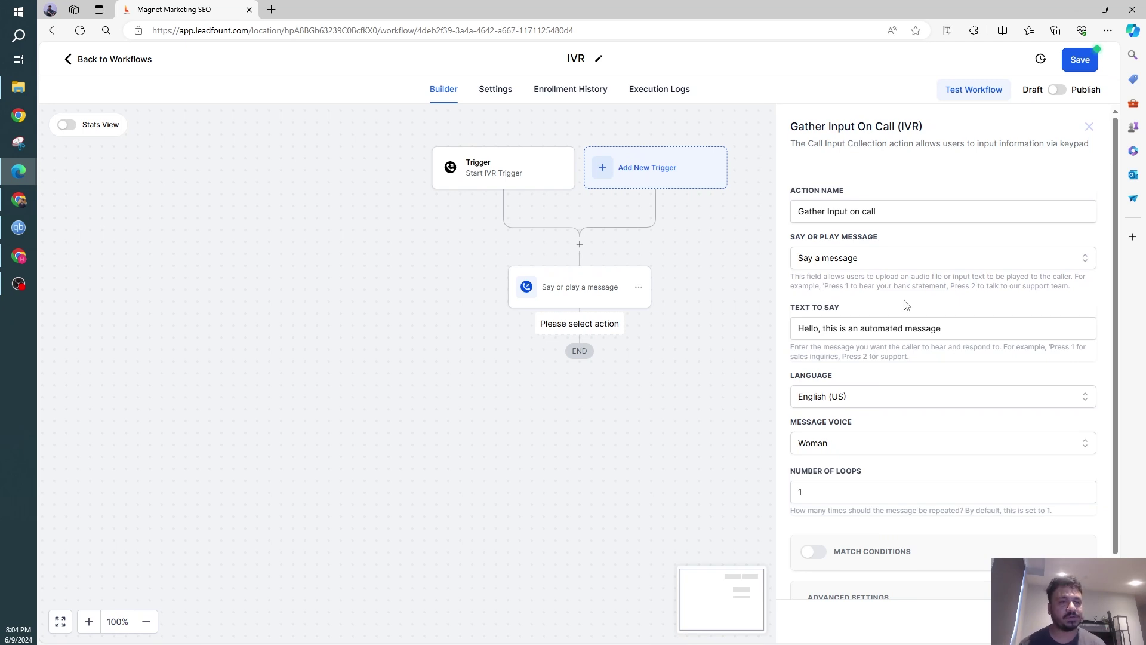
- Replace the prompt with 'Press 1 to learn about our services, Press 2 for leaving a voicemail, Press 3…'
left_click(866, 338)
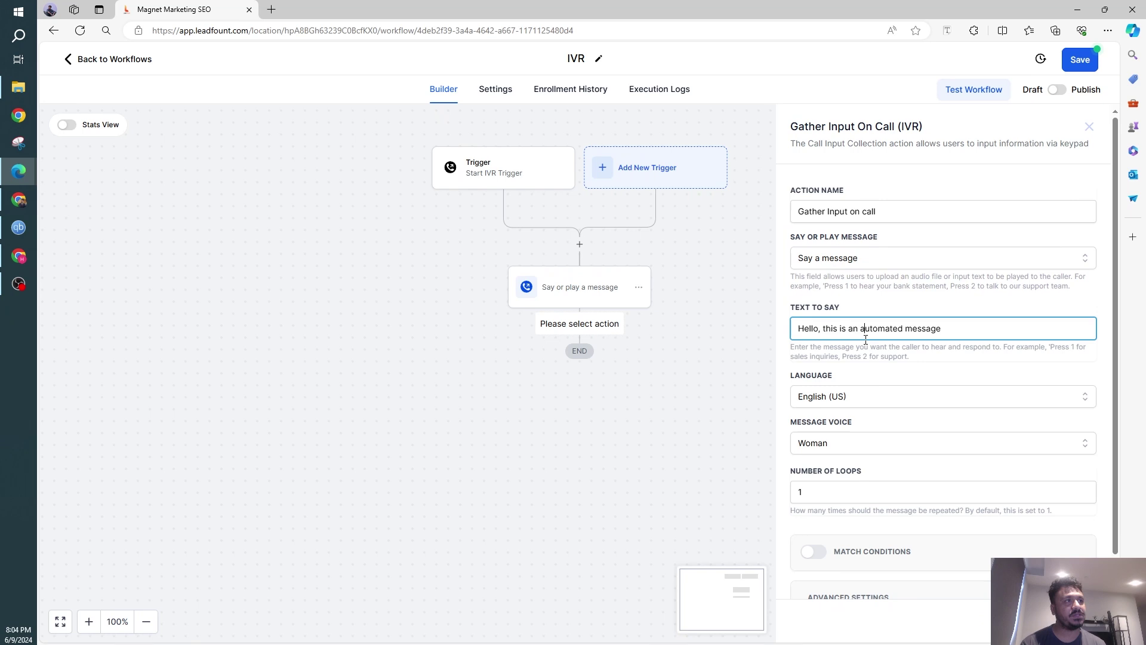
triple_click(863, 325)
type("Pre")
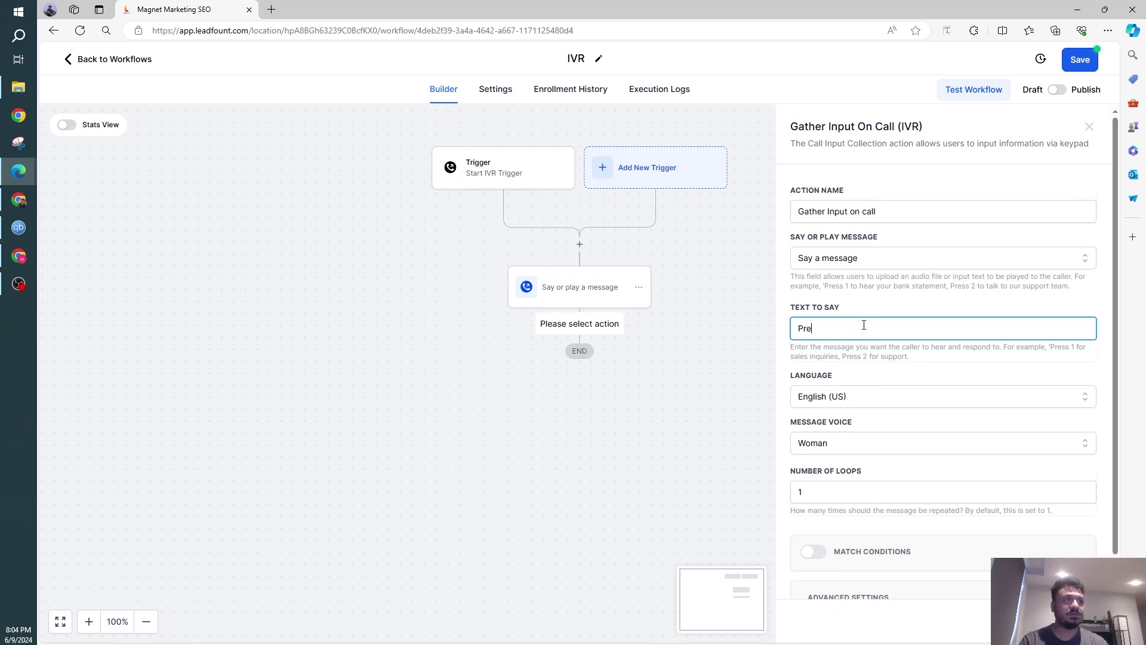
type("ss 1 to lear")
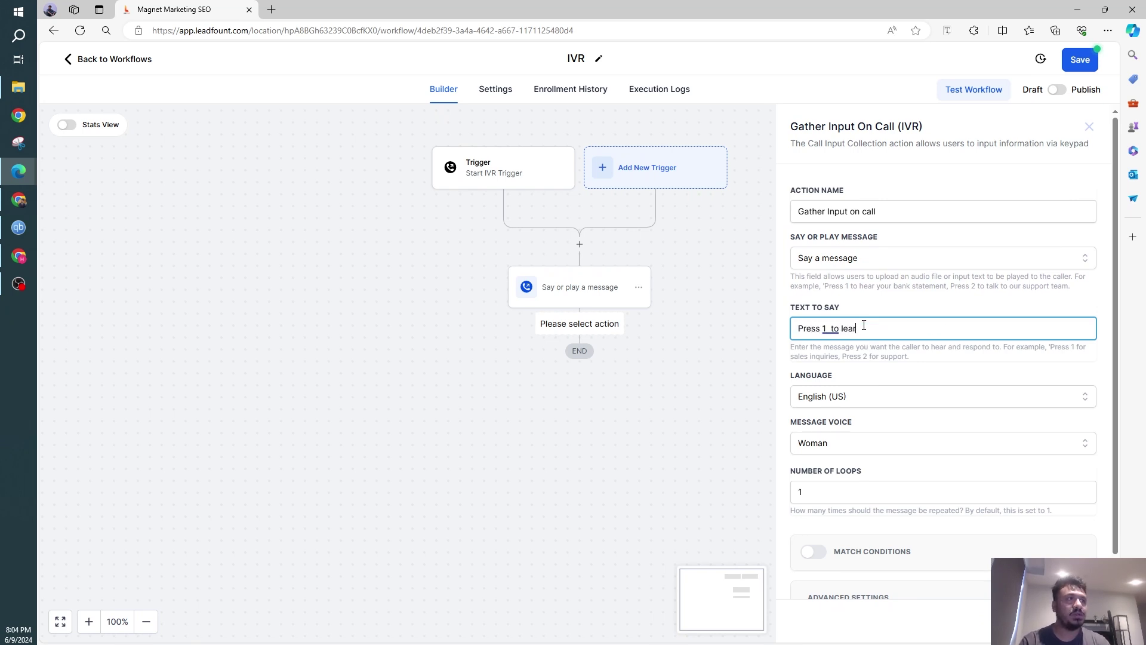
type("n about our ser")
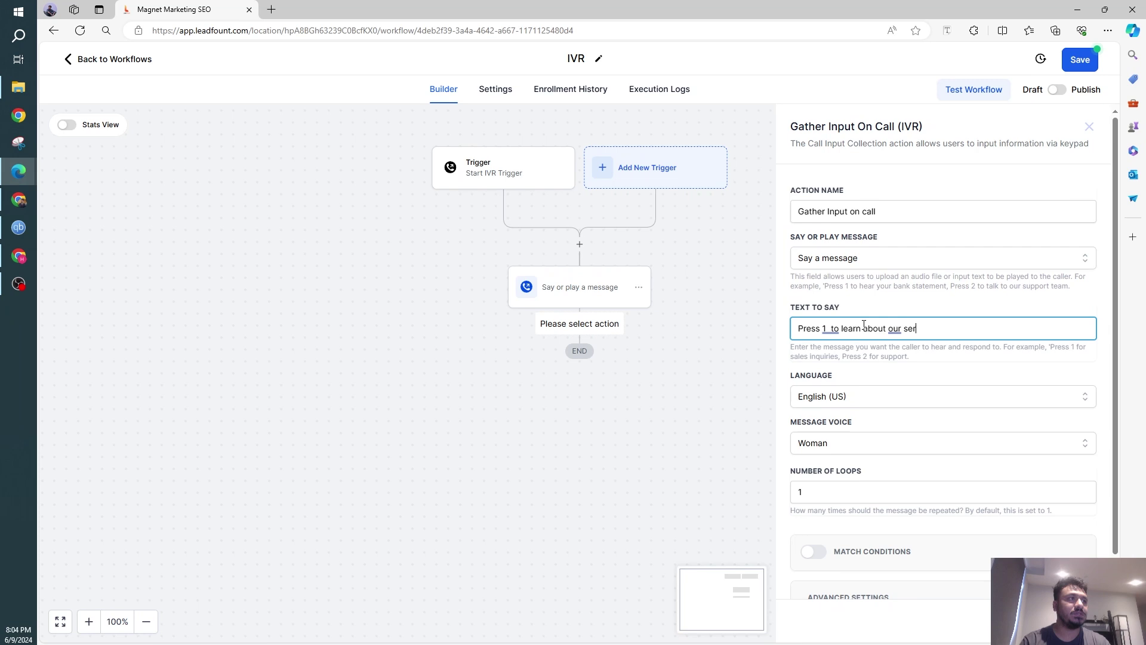
type("vices, Press 2 for ")
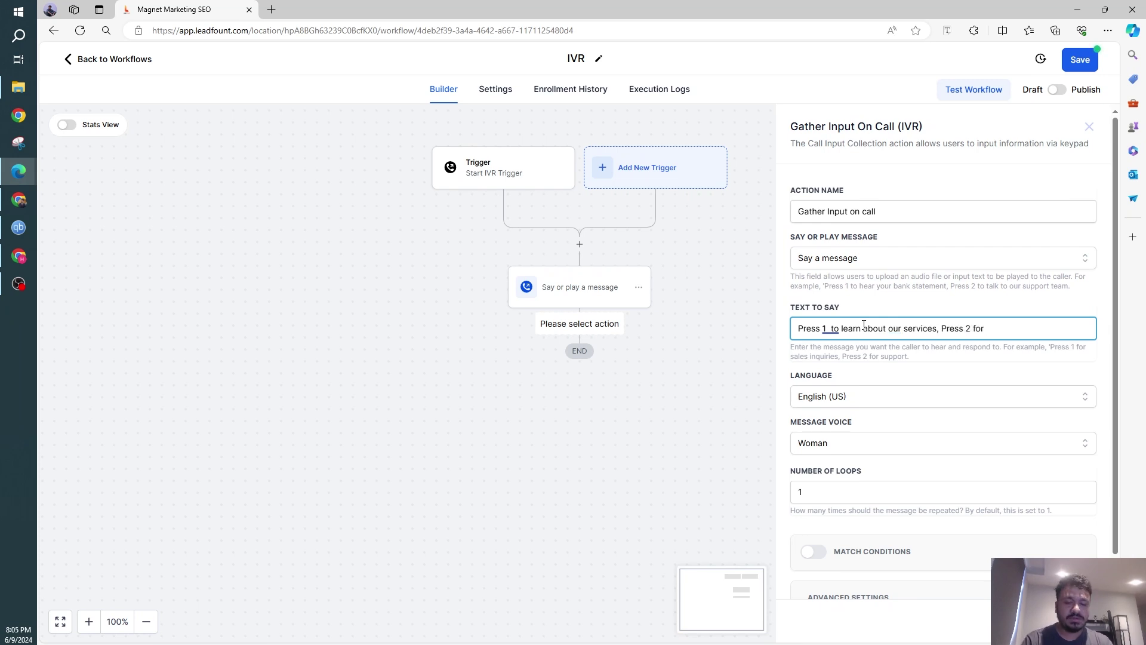
type("leaving a voice")
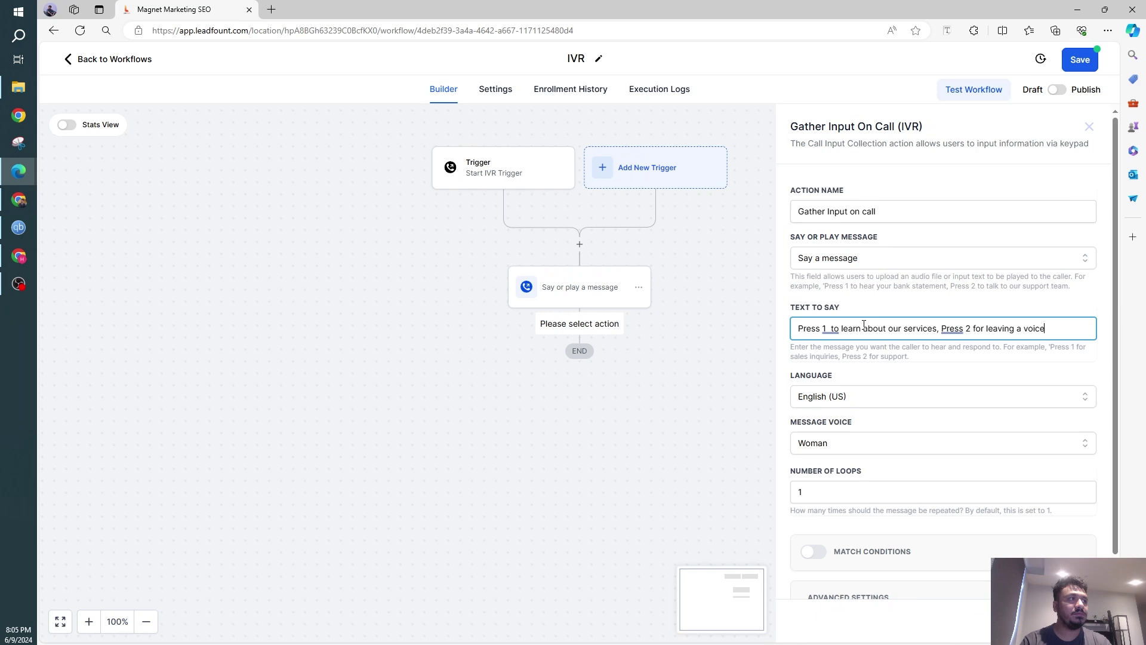
type("mail, Press 3")
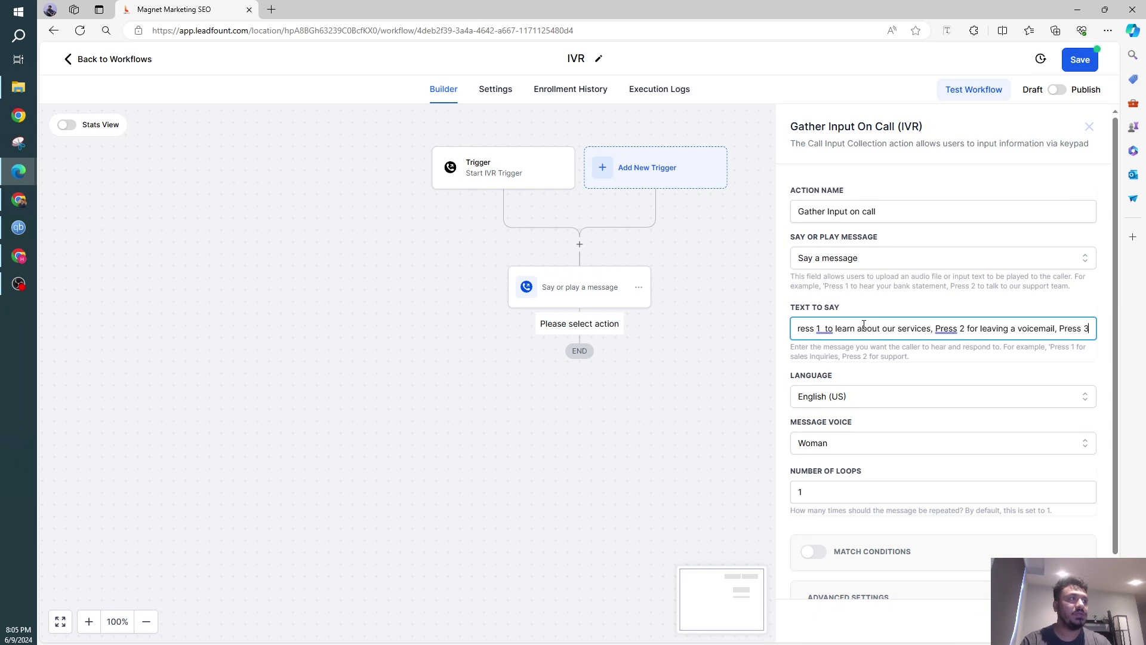
type(" for sp")
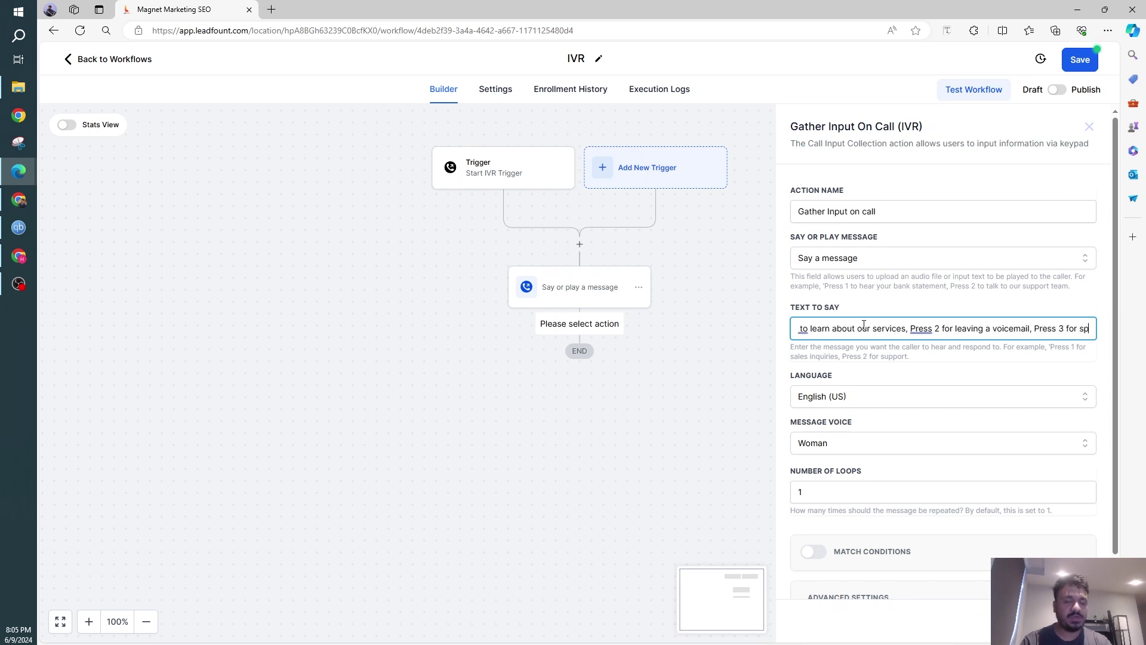
type("eaking to one of")
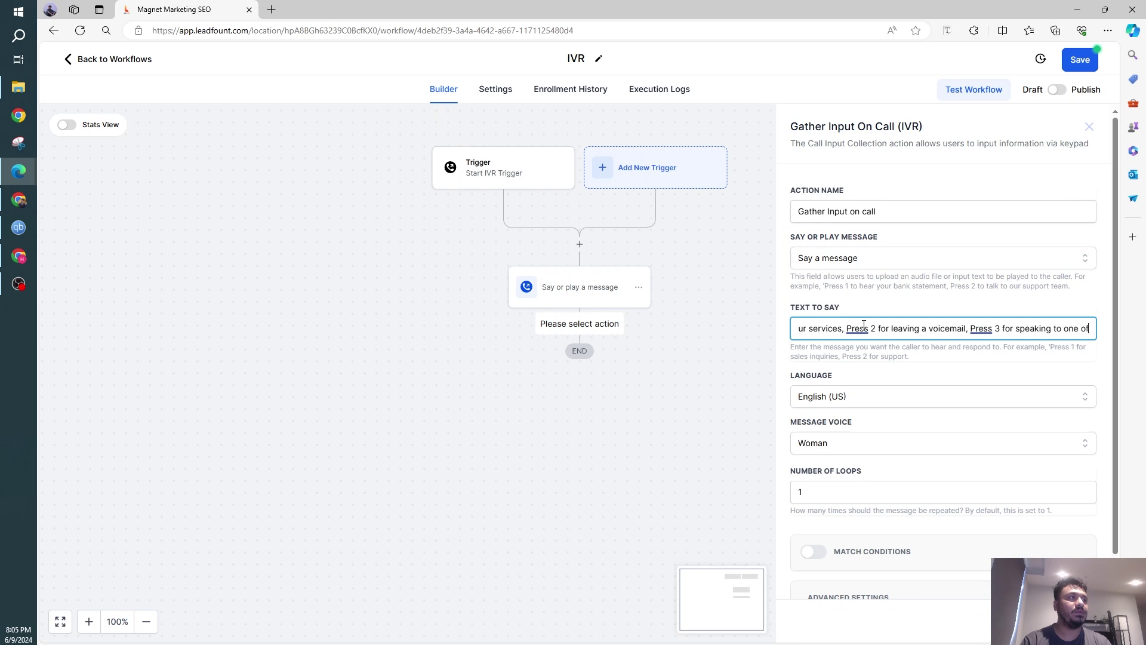
type(" our agents.")
scroll(917, 391, "down", 1)
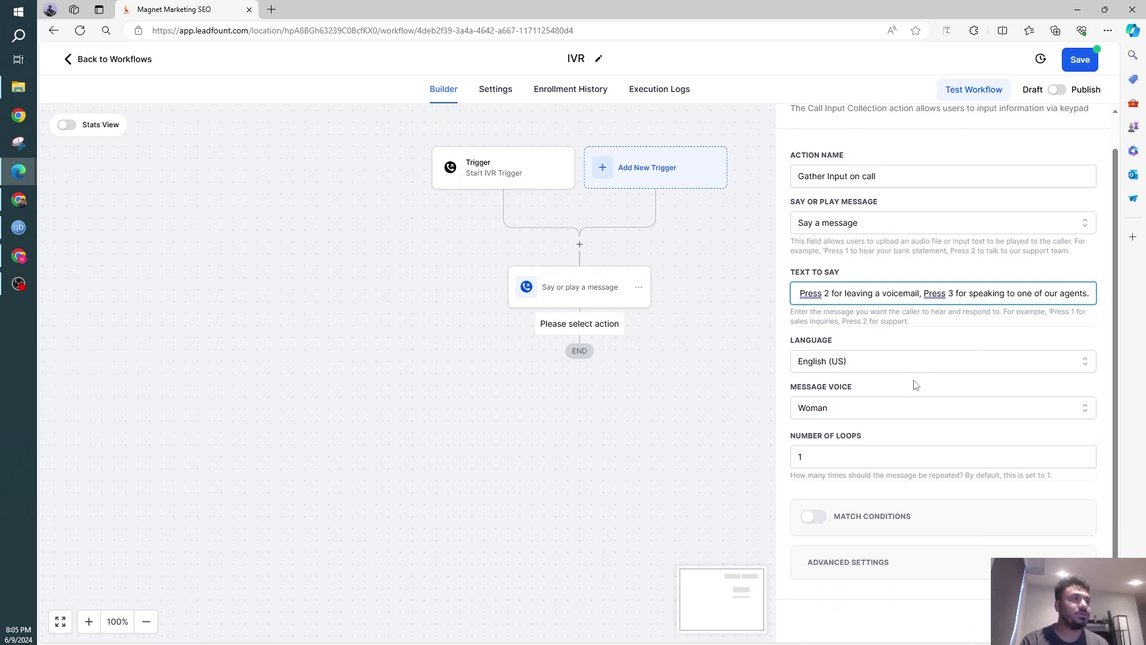
type(".")
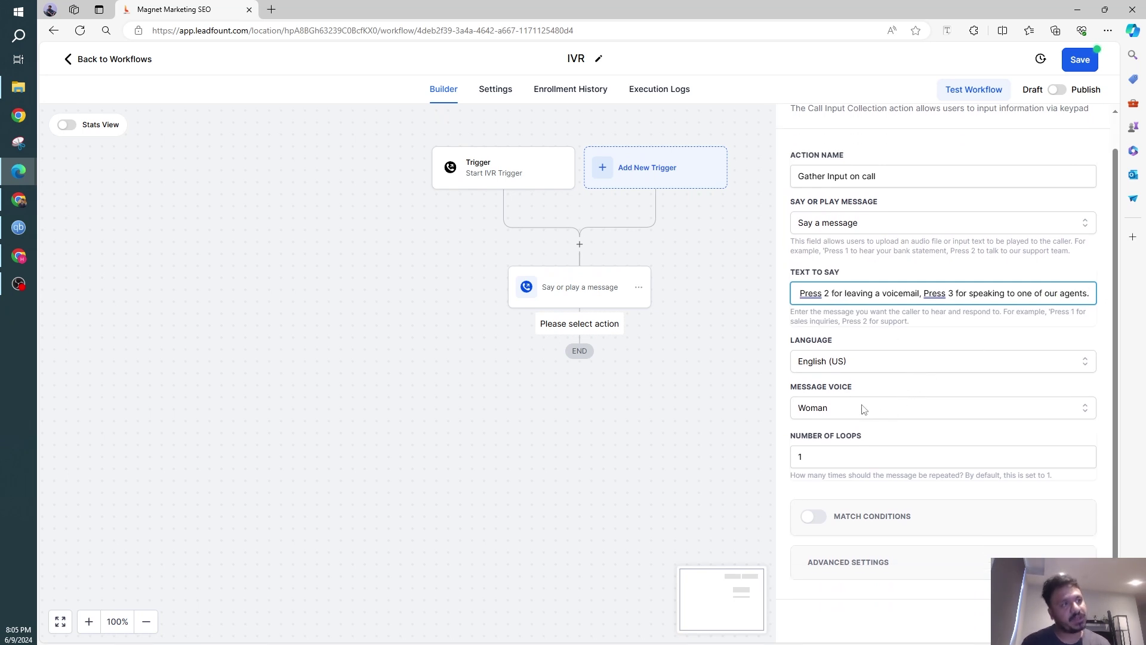
- Set Number of Loops to 2 and show the Advanced Settings
left_click(800, 457)
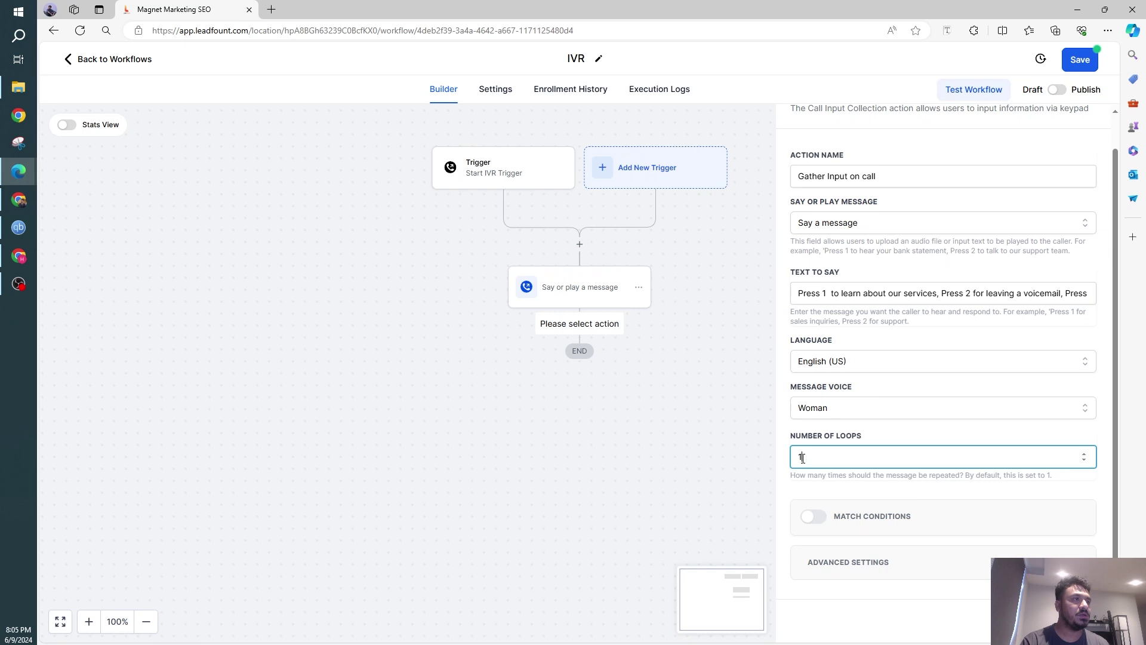
type("2")
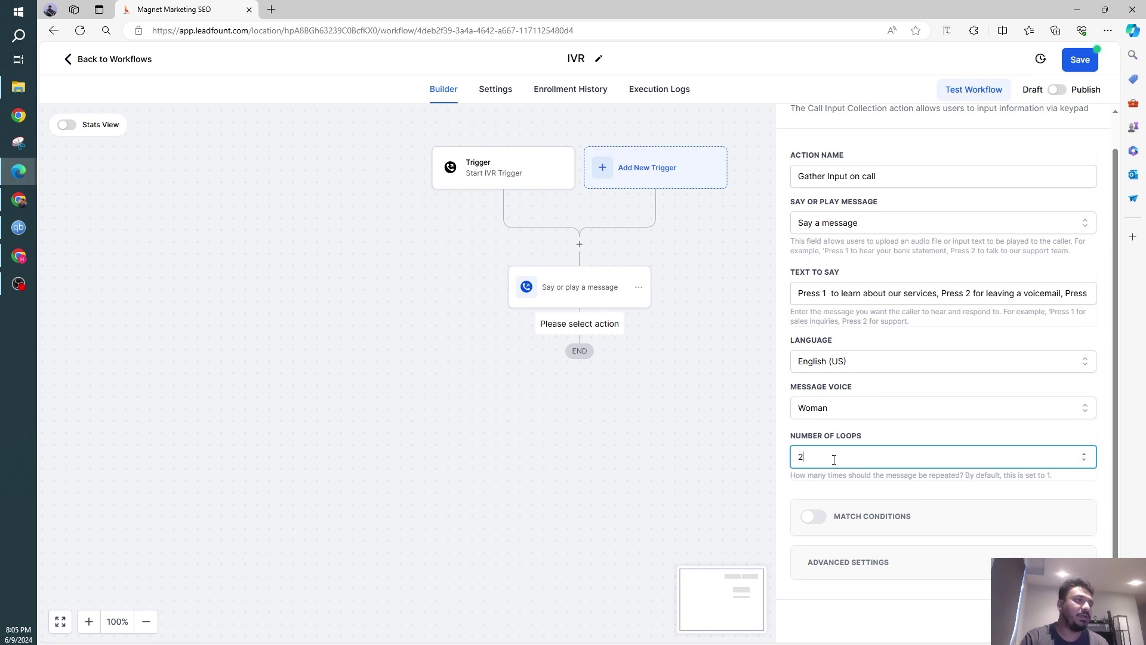
left_click(869, 442)
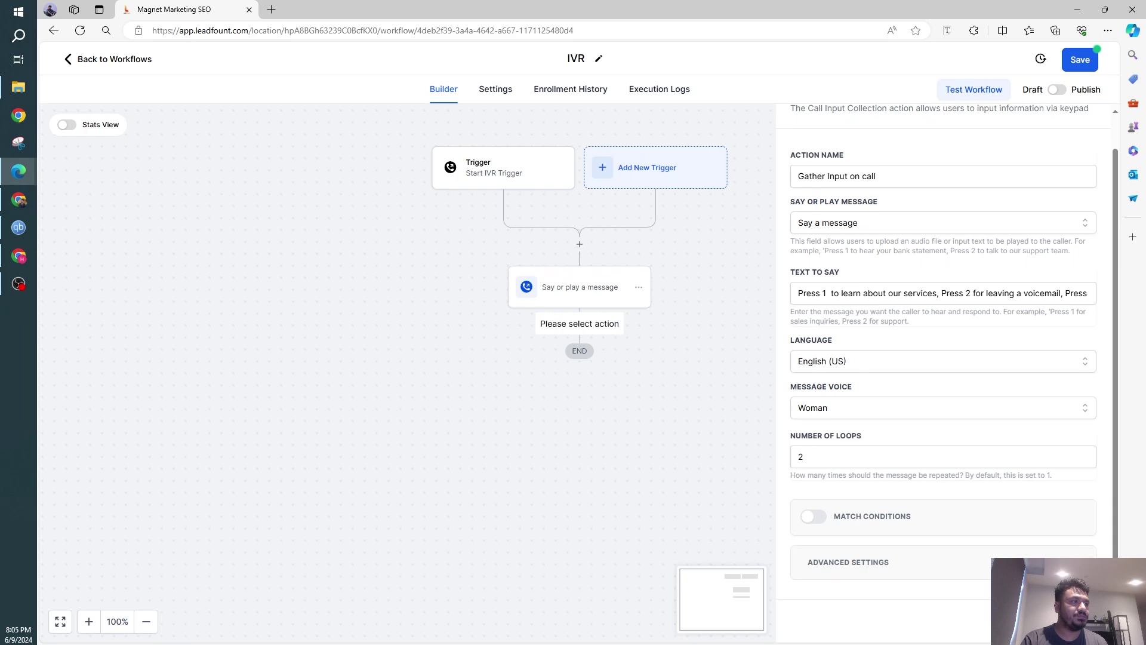
left_click(1027, 564)
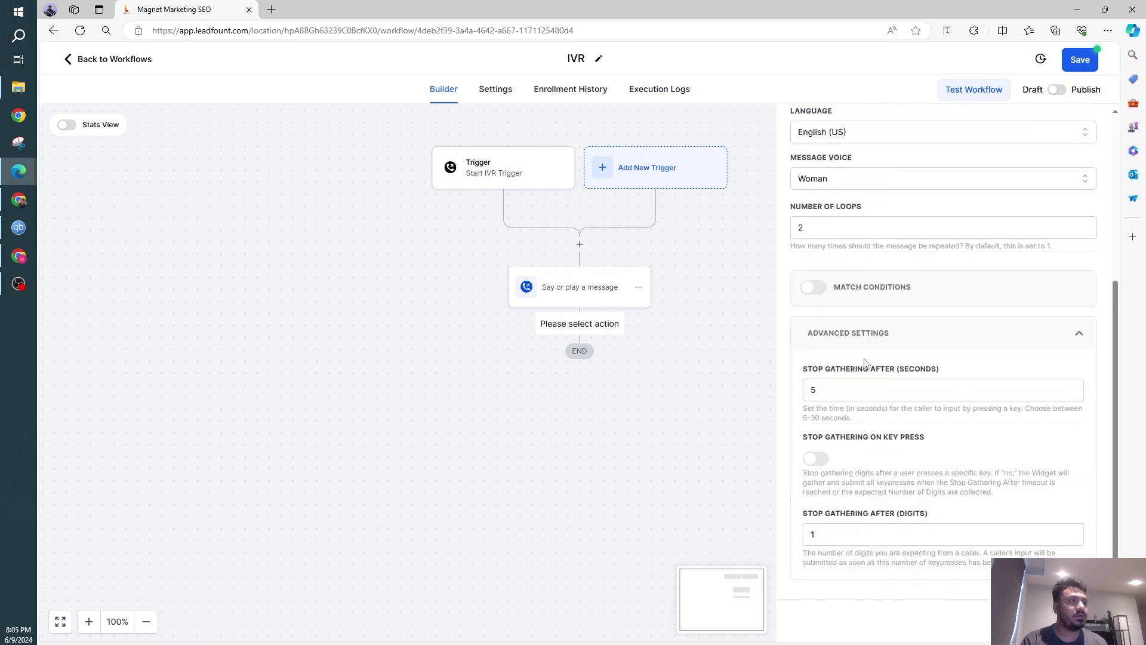
scroll(983, 460, "up", 3)
scroll(940, 519, "down", 3)
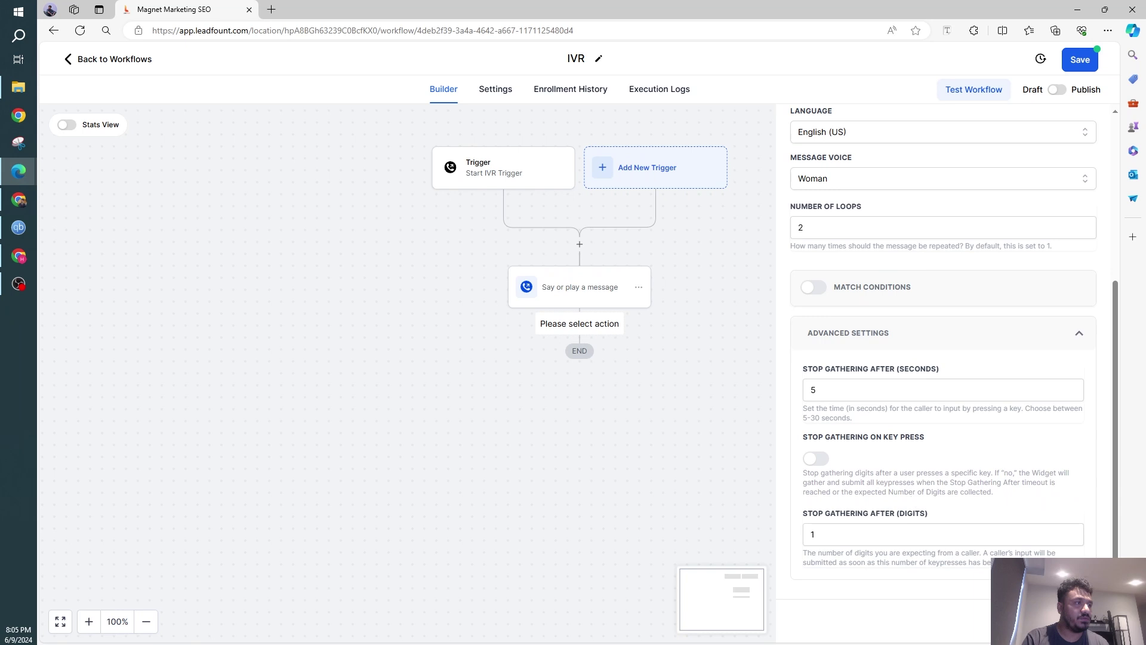
- Save Gather Input on call, then add an If / Else step found by searching 'if'
left_click(1068, 624)
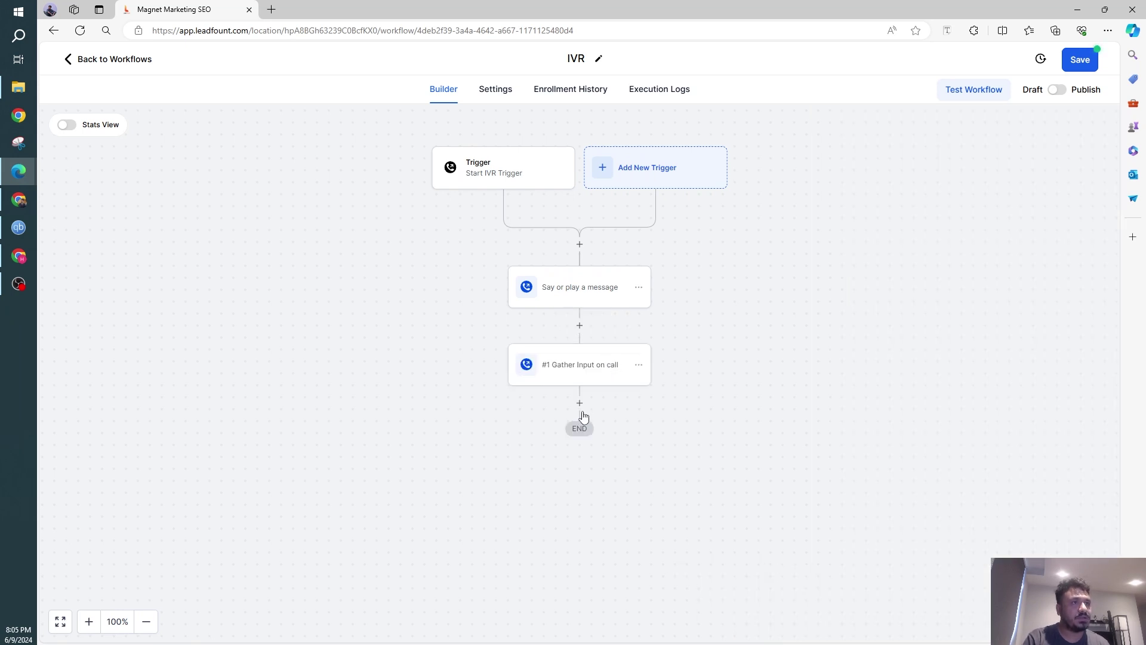
left_click(580, 404)
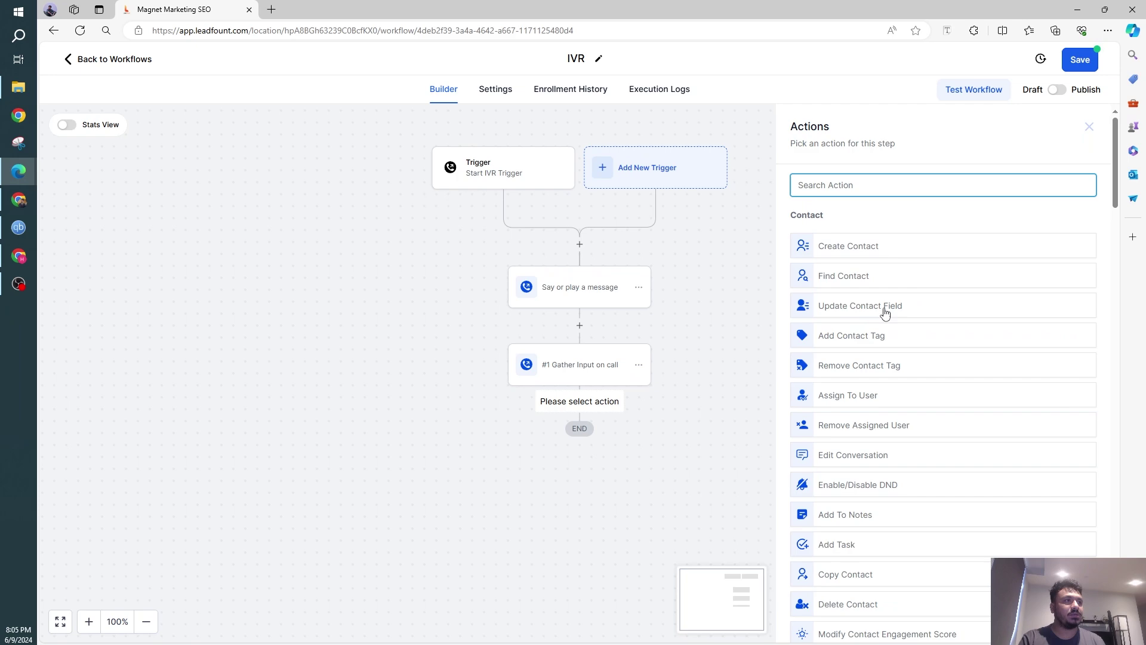
scroll(892, 256, "down", 20)
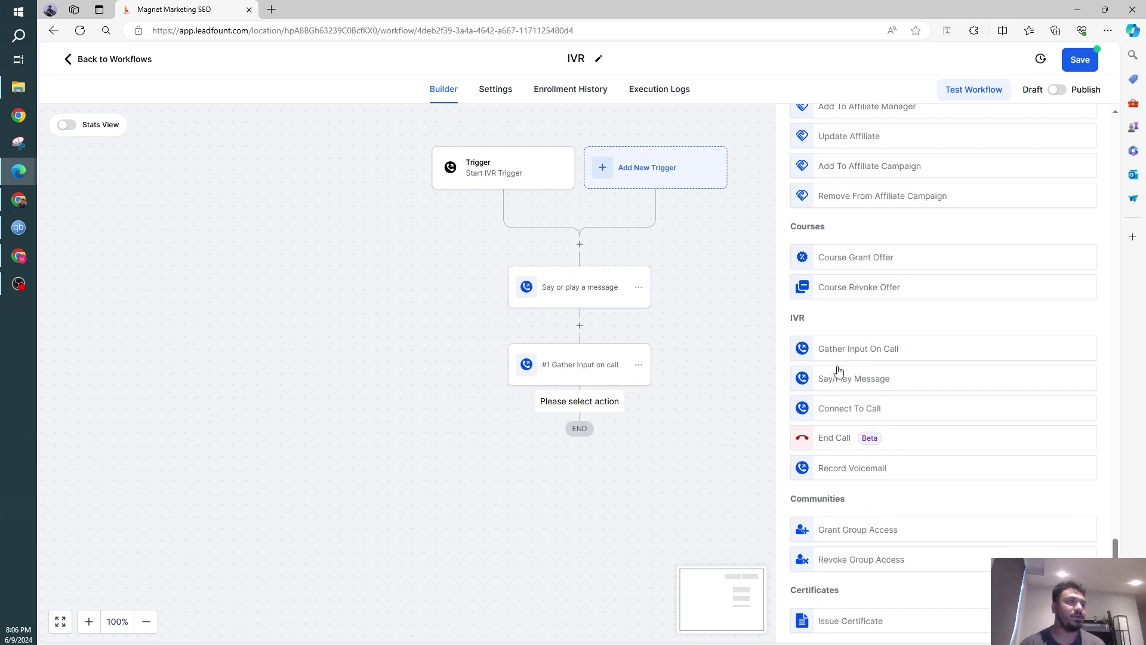
scroll(838, 371, "up", 20)
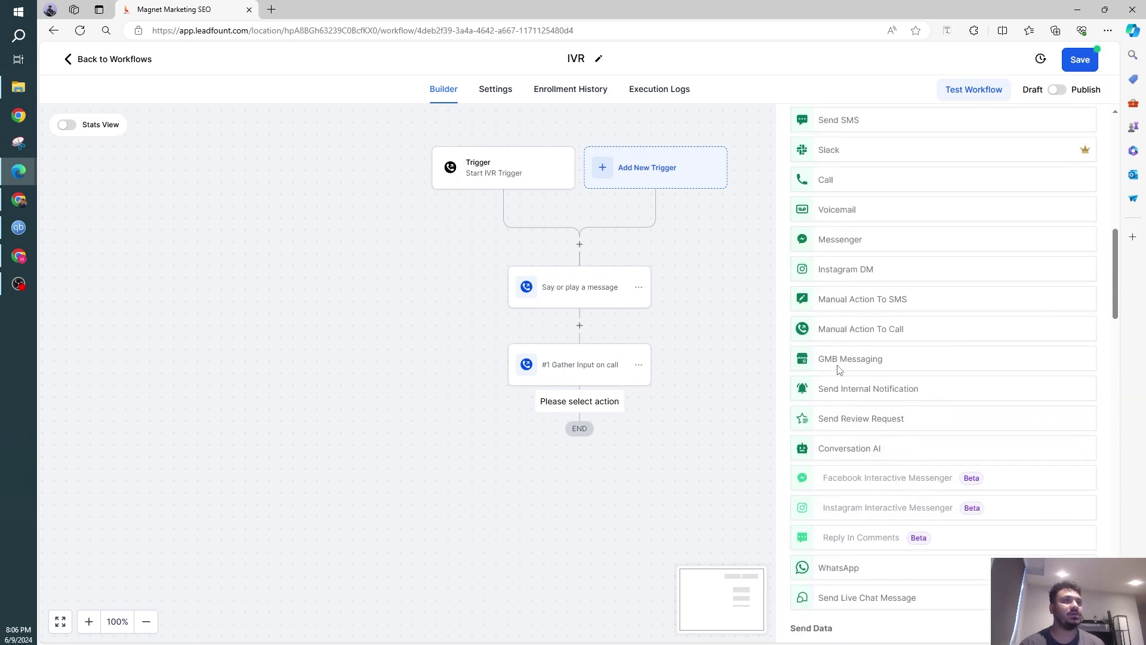
scroll(838, 371, "up", 10)
type("if")
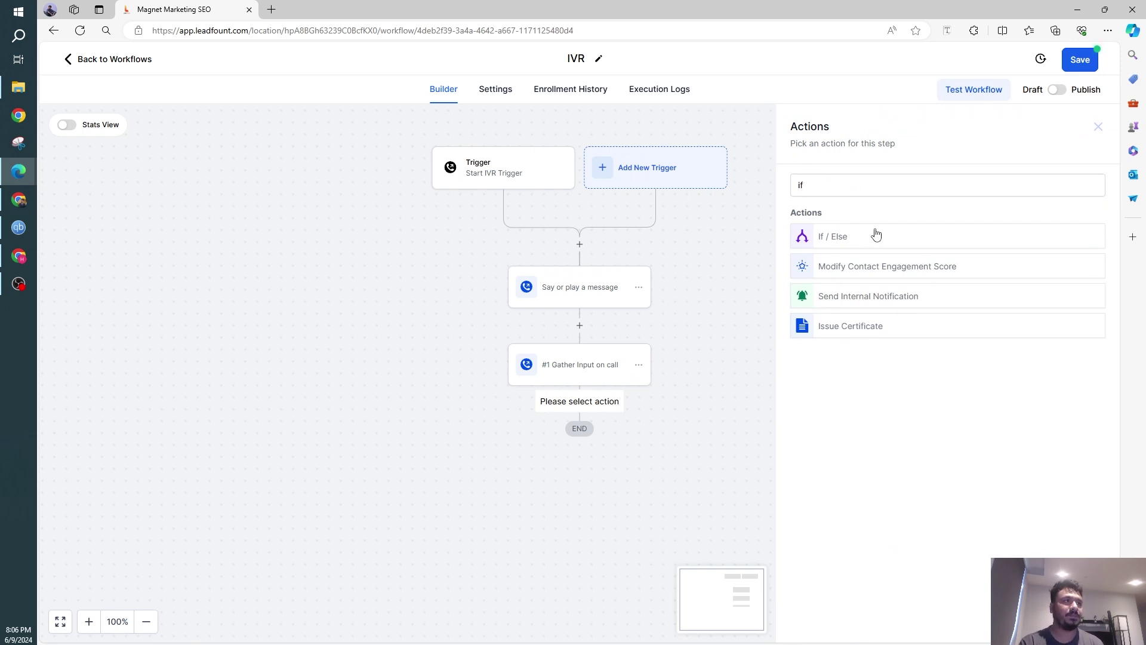
left_click(857, 241)
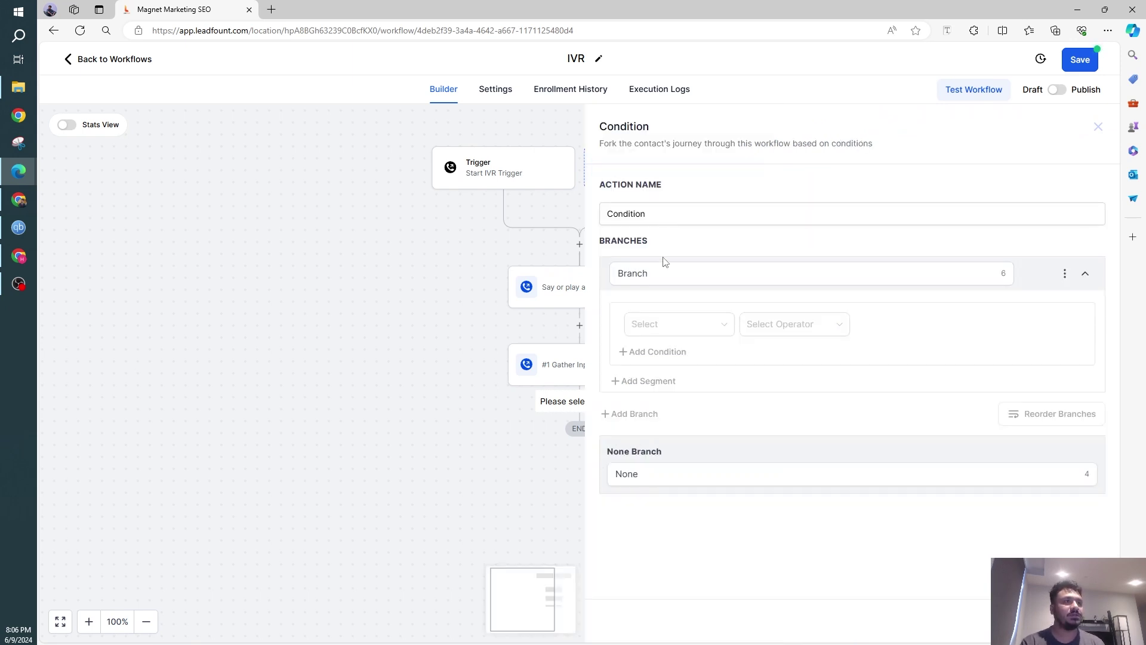
- Name the condition 'Input Gathering' and its first branch 'Selected One'
double_click(652, 214)
type("Input Gathering")
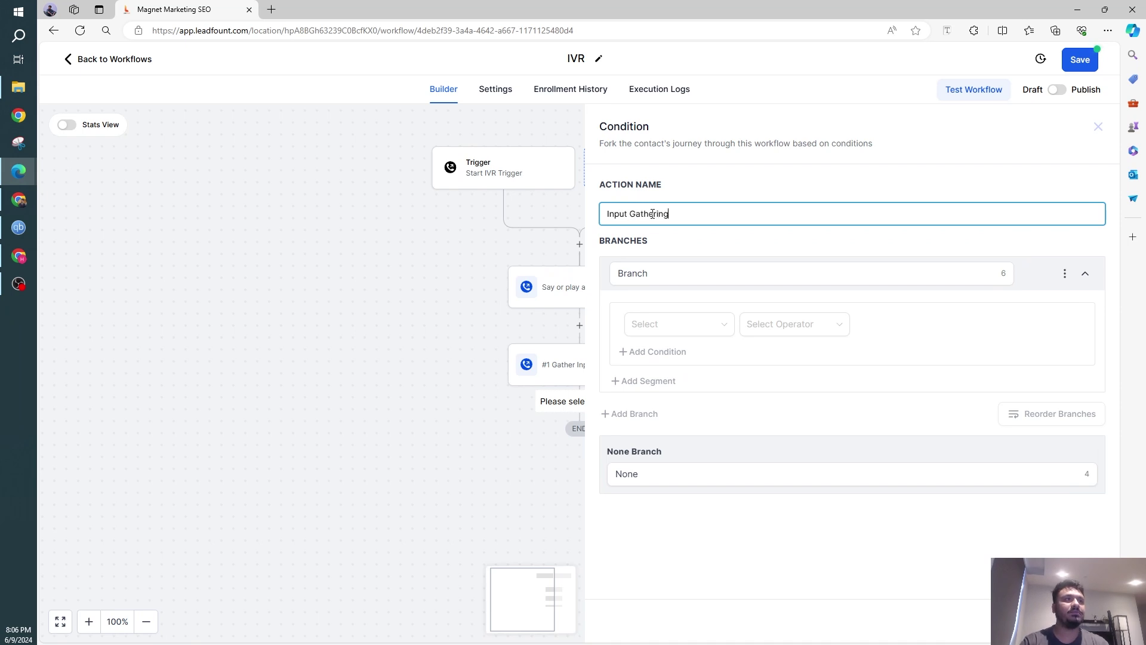
double_click(668, 273)
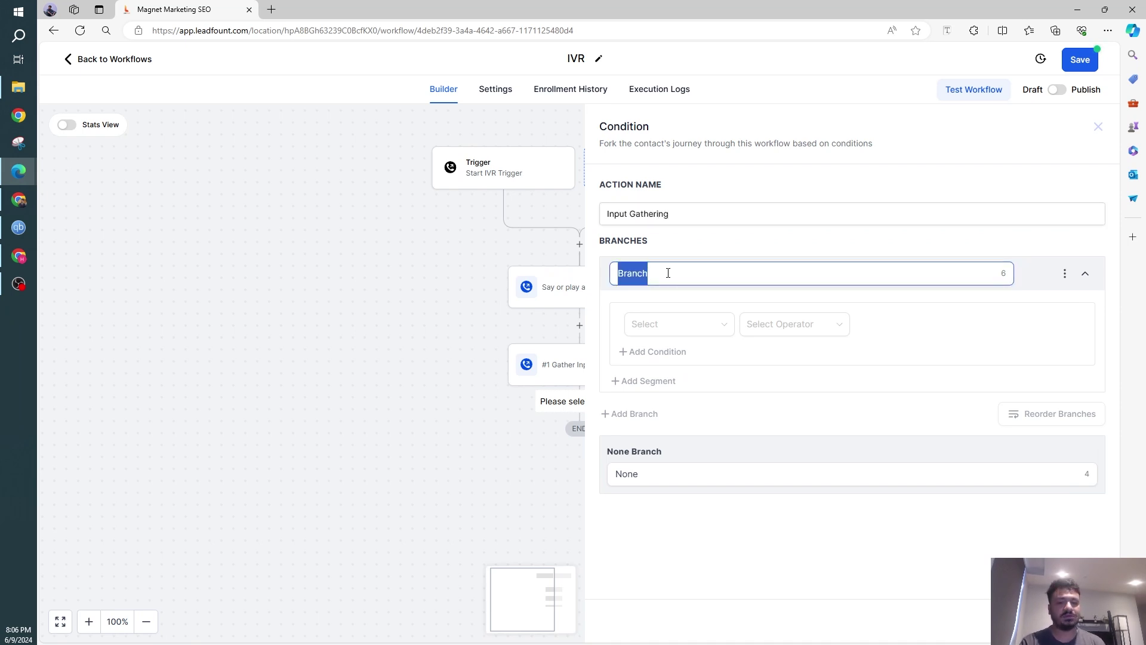
type("1")
key("BackSpace")
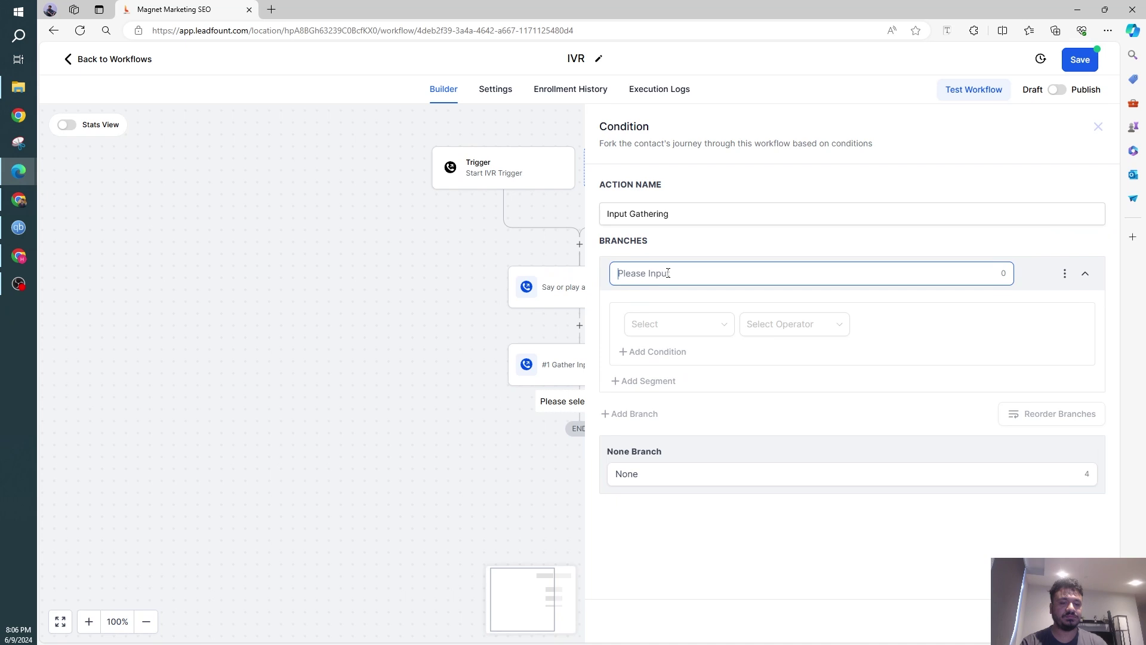
type("Selected One")
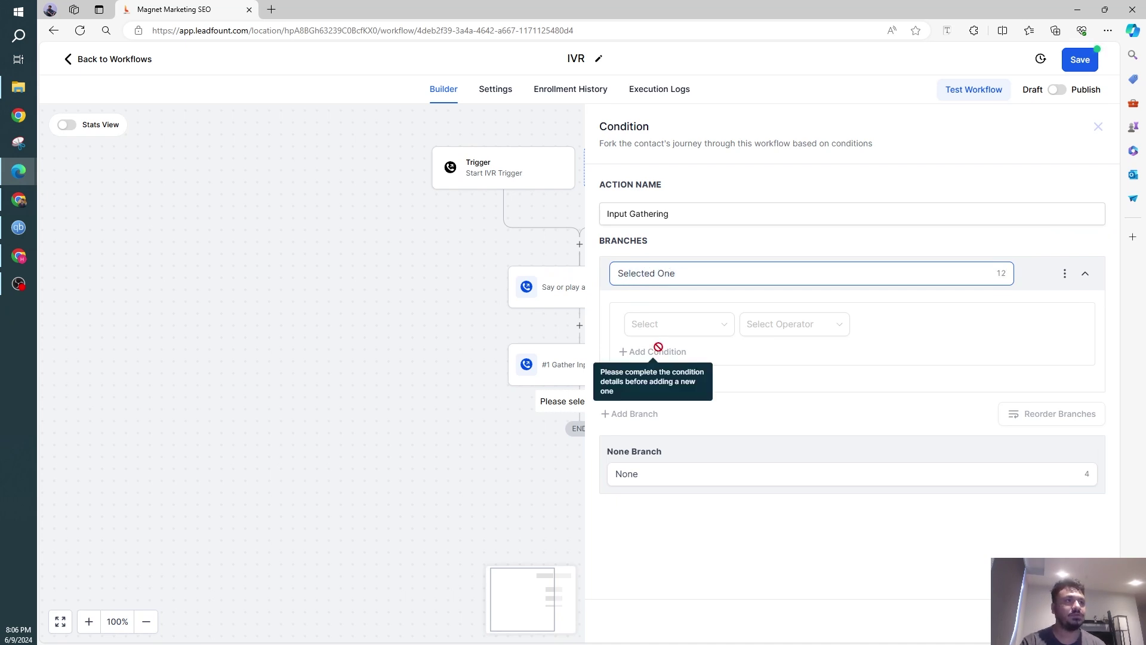
- Set Selected One to IVR Gather > Gather Input > Digits Is 1
left_click(656, 324)
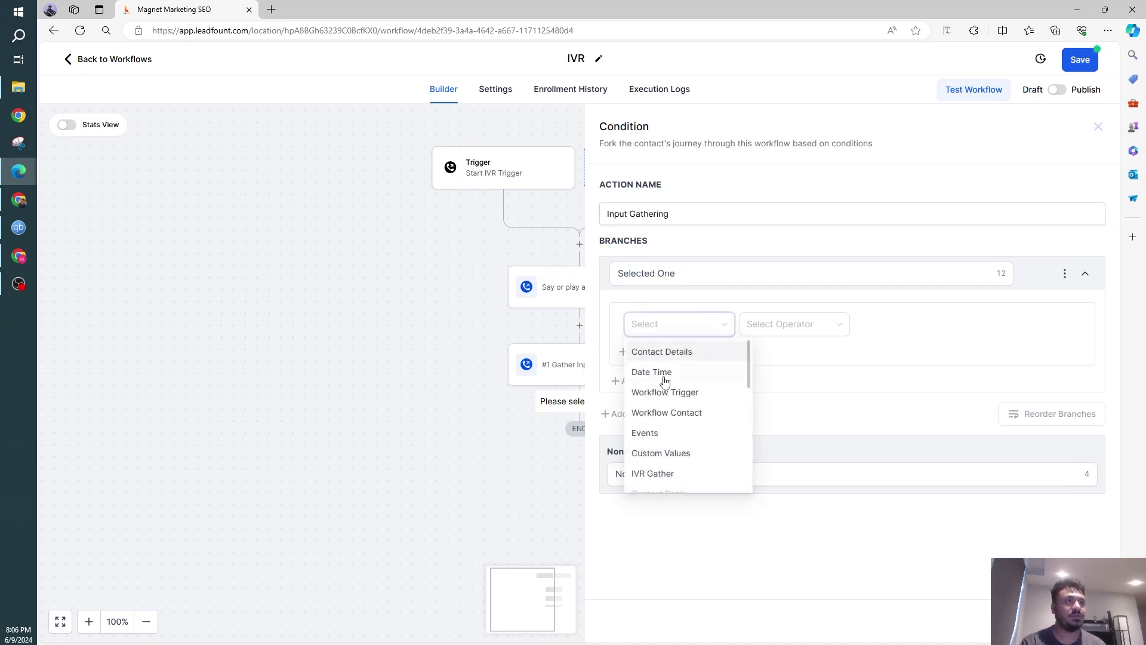
scroll(681, 406, "down", 1)
left_click(667, 427)
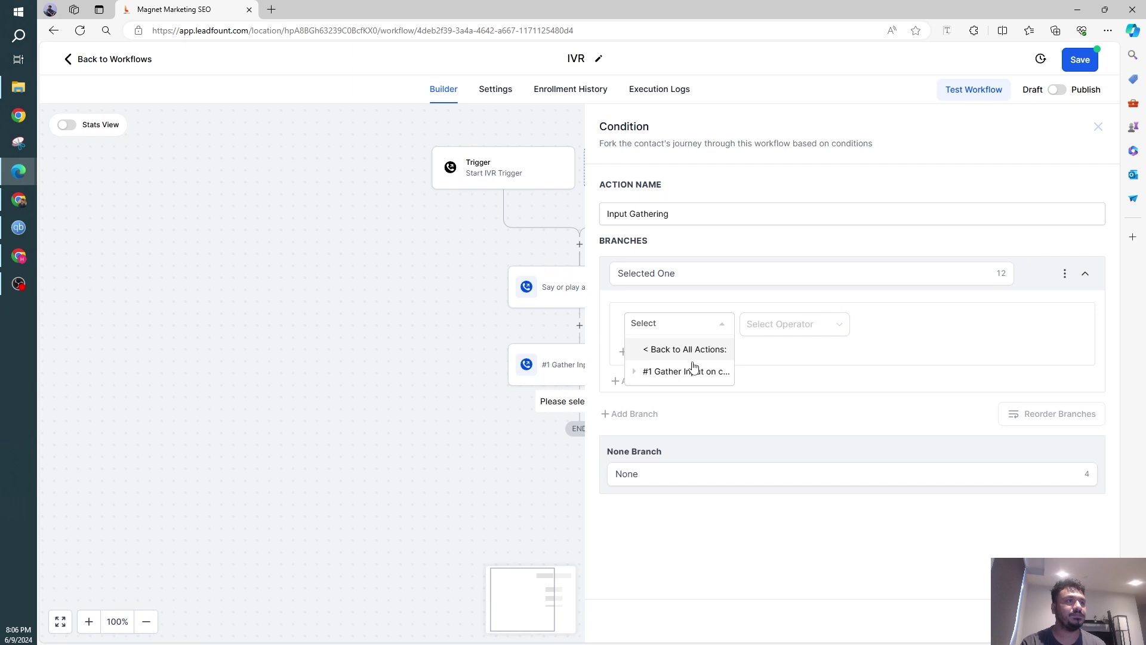
left_click(692, 372)
left_click(678, 392)
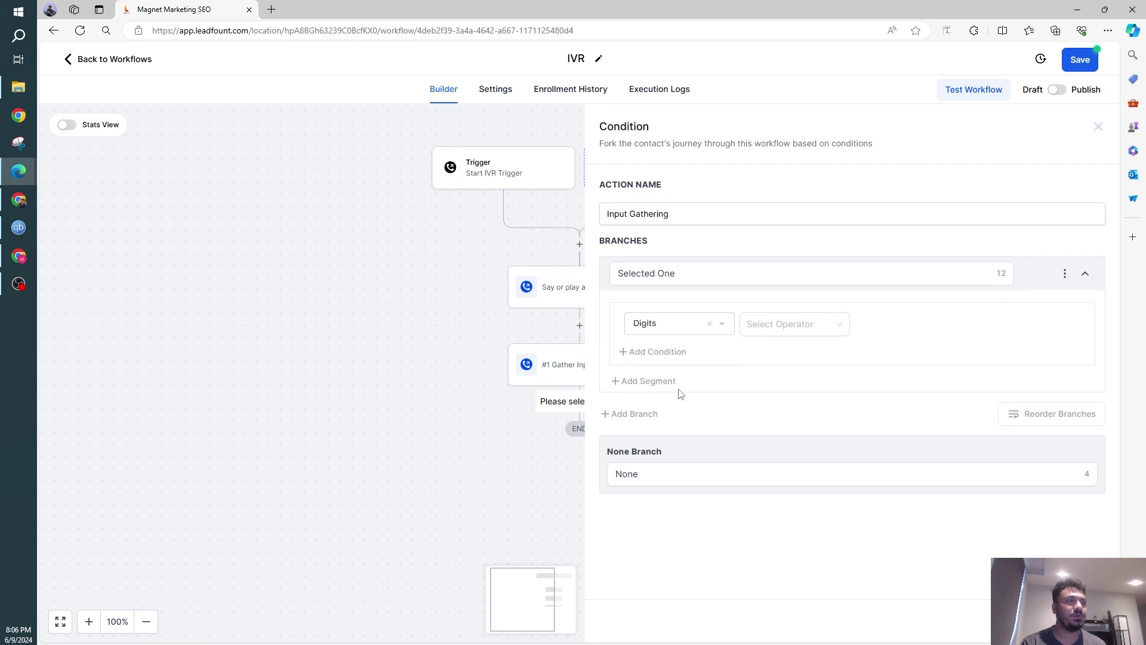
left_click(779, 326)
left_click(779, 353)
left_click(889, 322)
type("1")
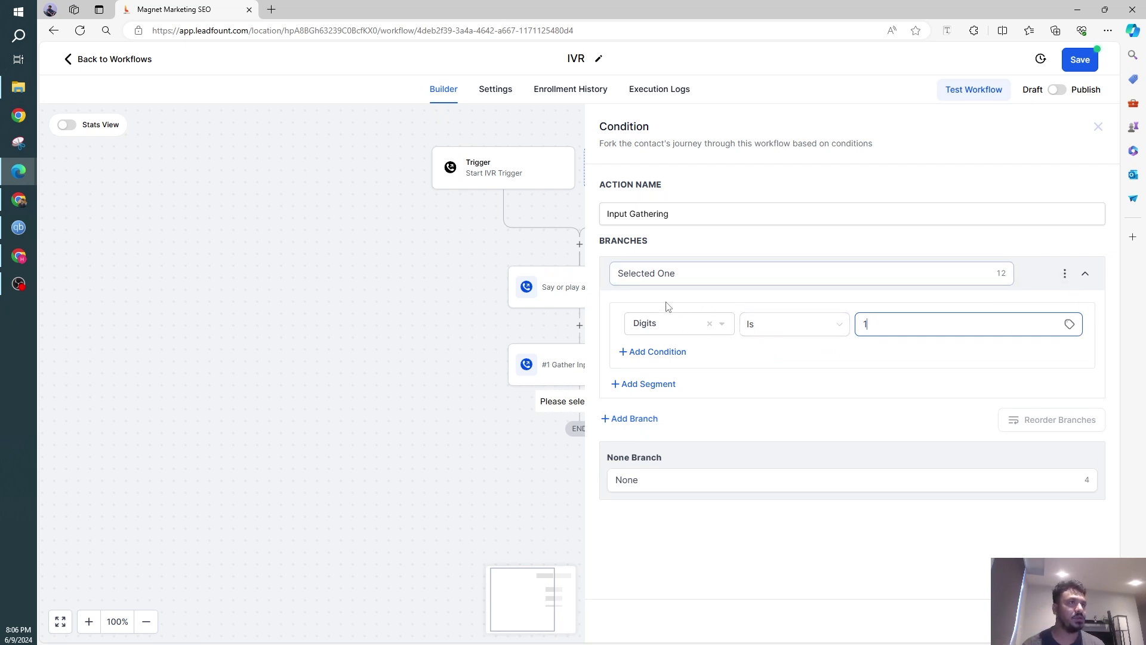
- Reselect Digits Is 1 for Selected One and add another branch
left_click(667, 323)
left_click(652, 352)
left_click(669, 333)
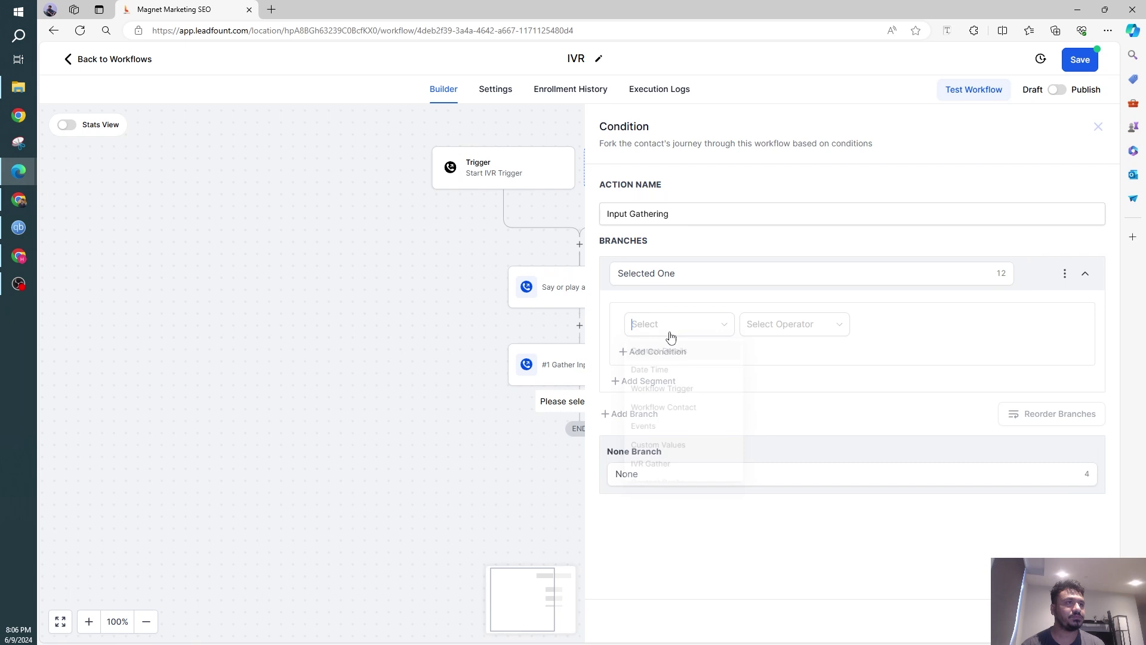
left_click(680, 477)
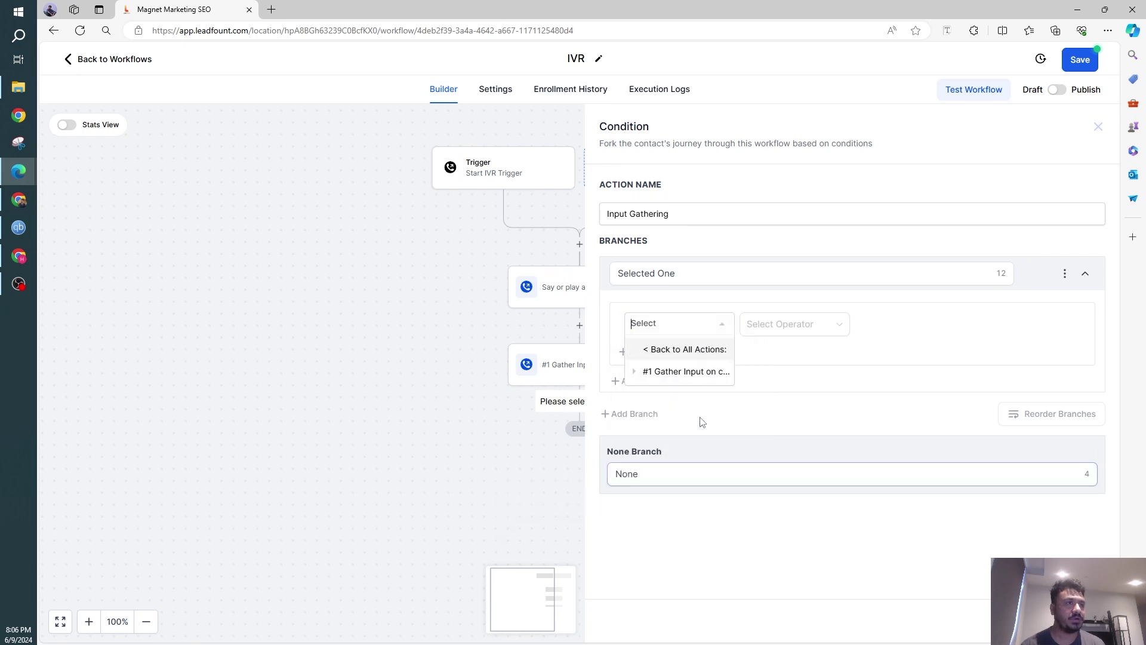
left_click(633, 373)
left_click(650, 393)
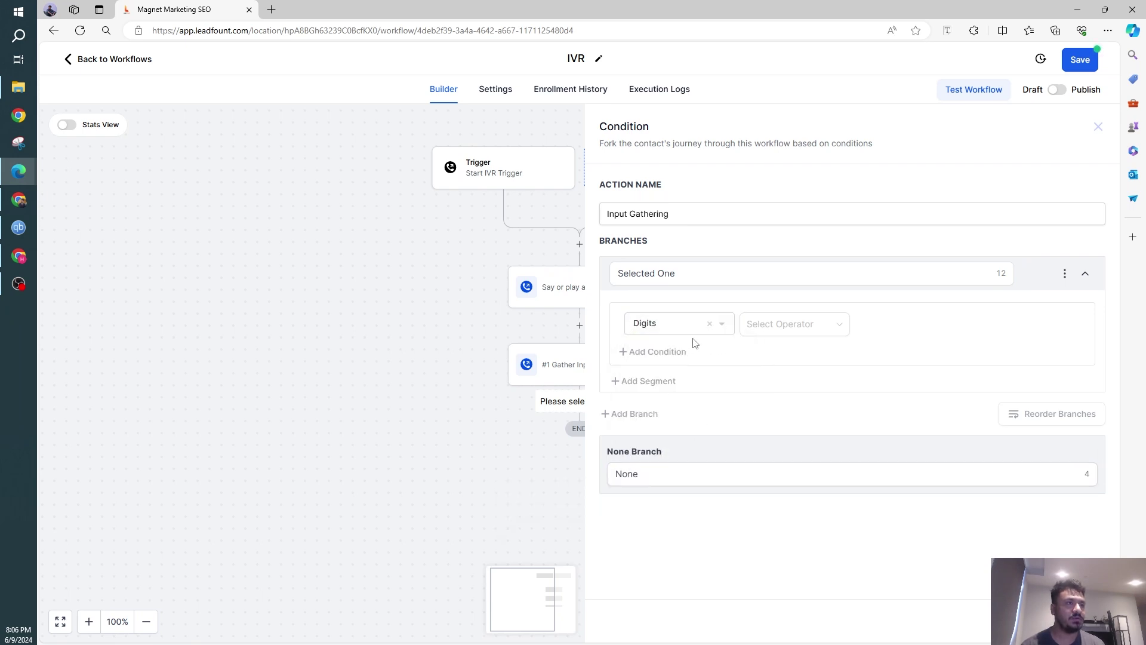
left_click(774, 324)
left_click(773, 353)
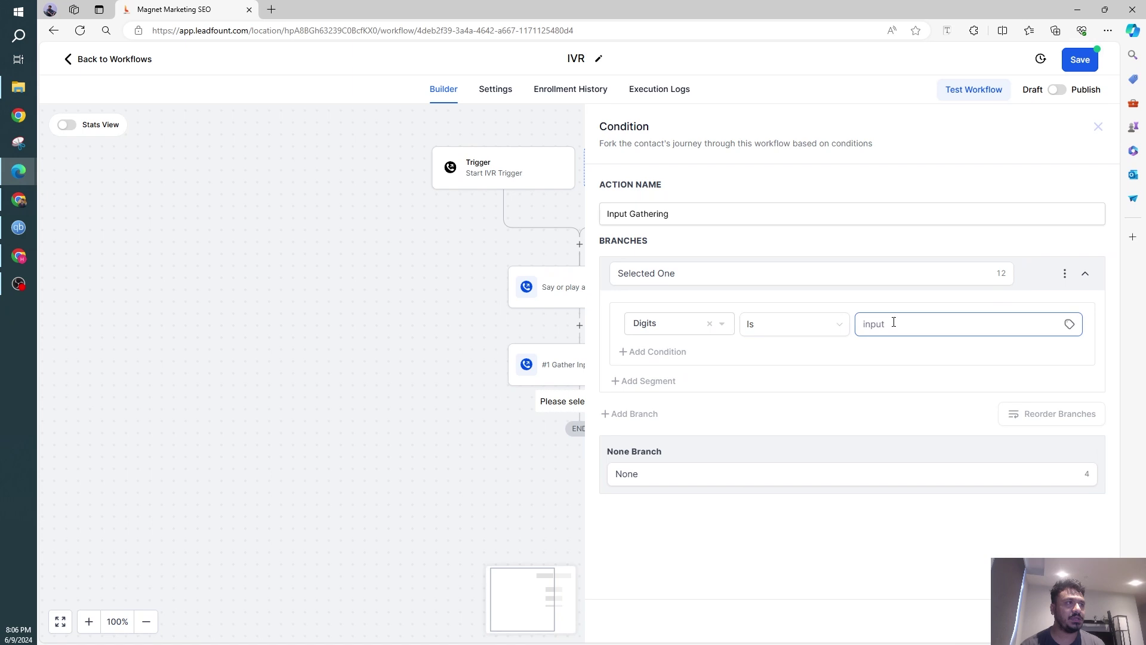
left_click(893, 322)
type("1")
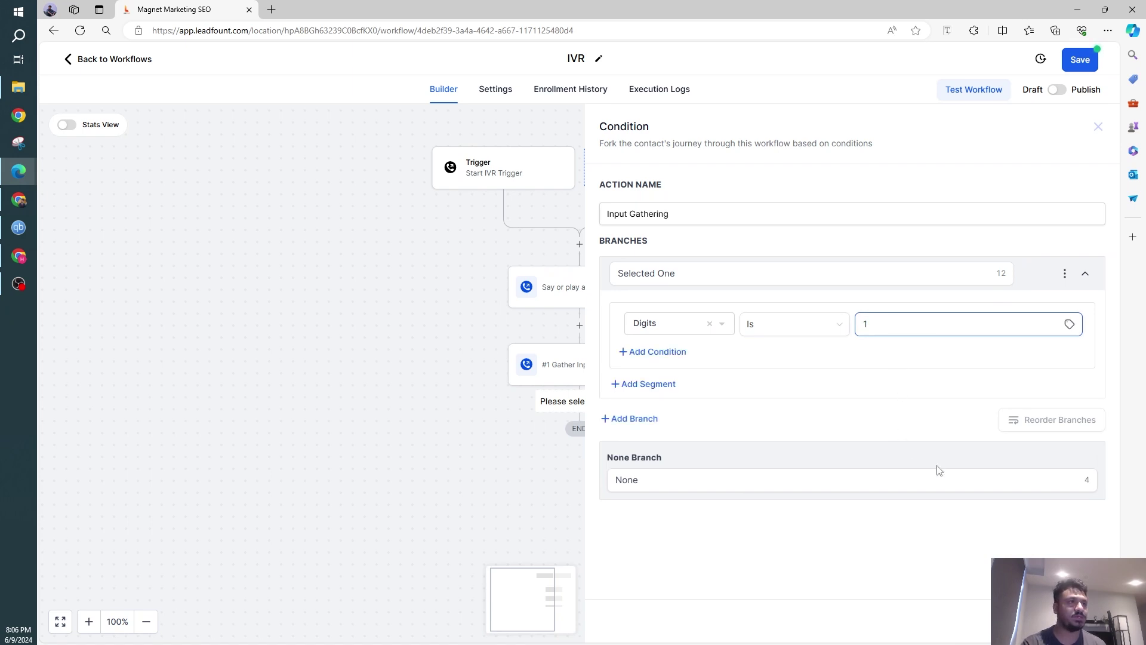
left_click(646, 417)
- Name the second branch Selected Two with condition Gather Input Digits Is 2
double_click(661, 430)
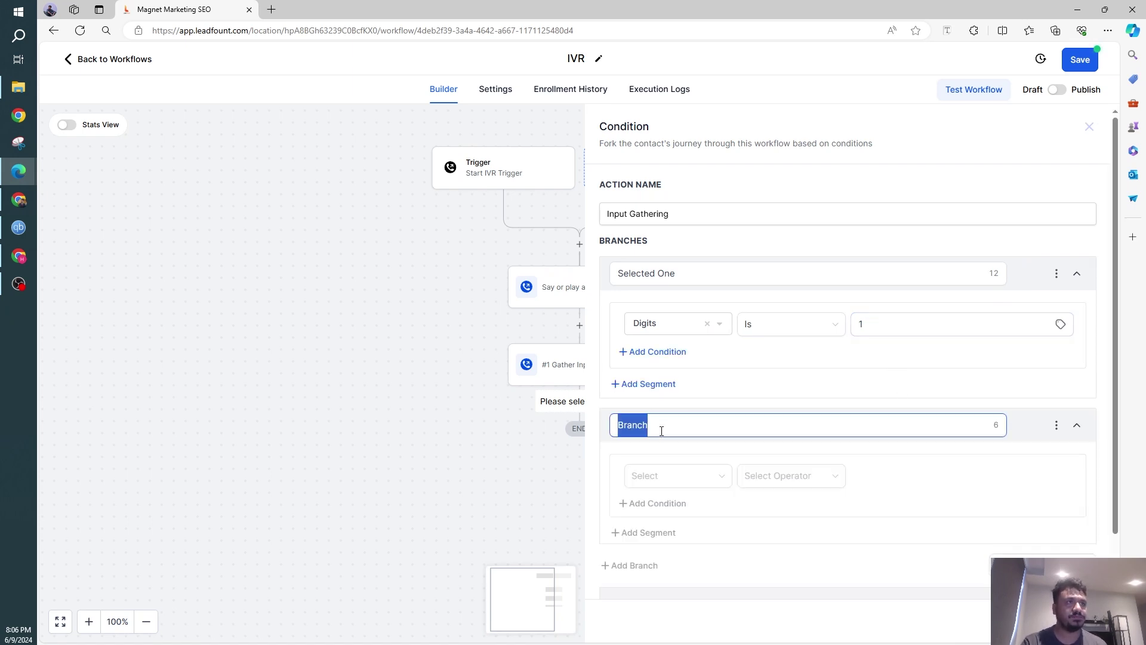
type("Selected")
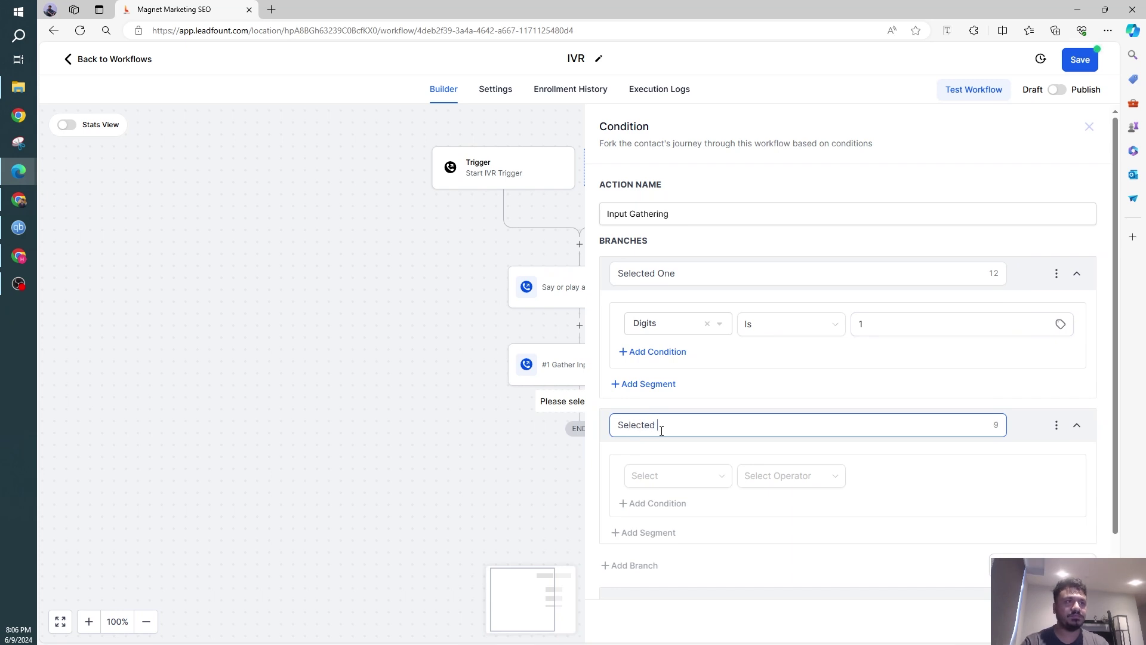
type(" OT")
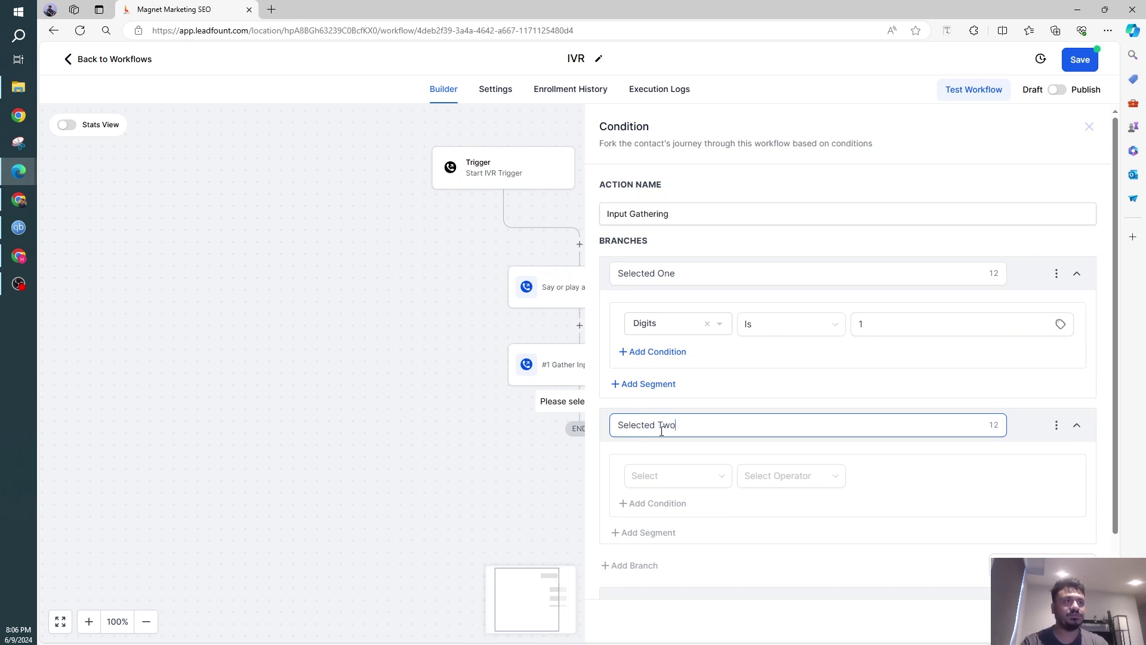
left_click(663, 475)
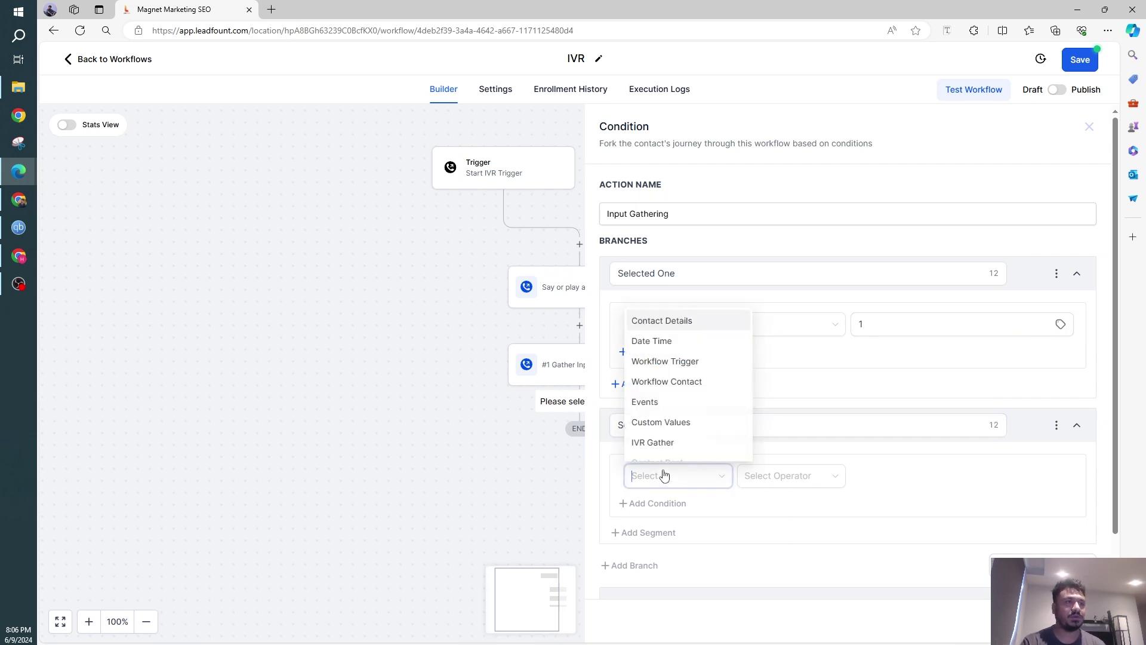
left_click(677, 441)
left_click(681, 524)
left_click(667, 542)
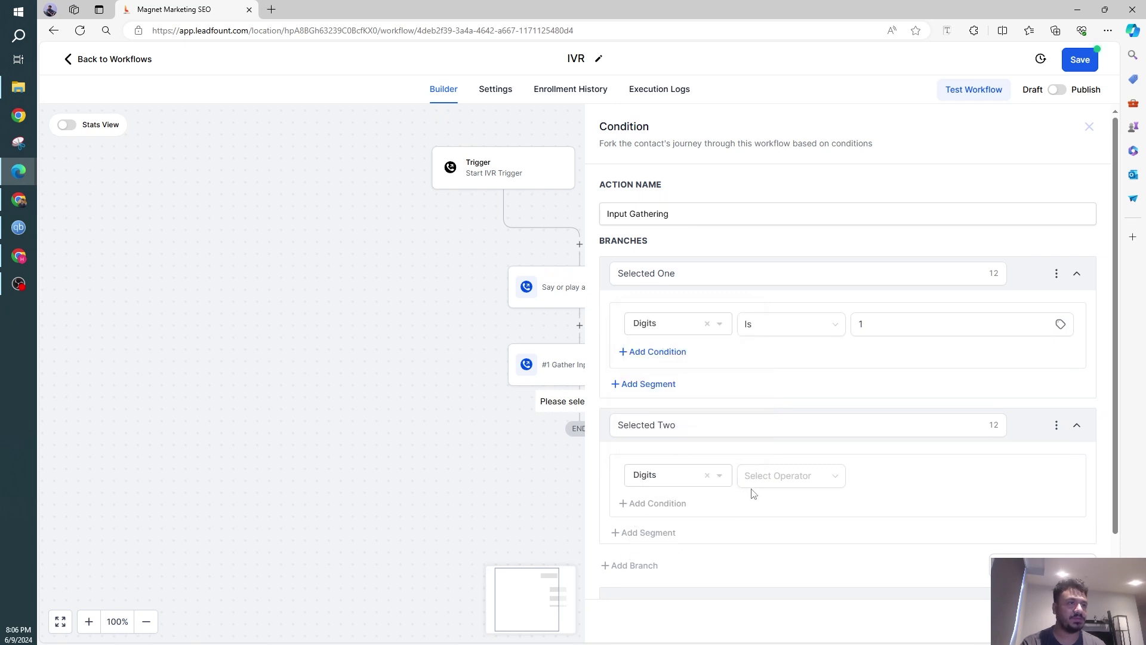
left_click(753, 481)
left_click(759, 507)
left_click(868, 475)
type("2")
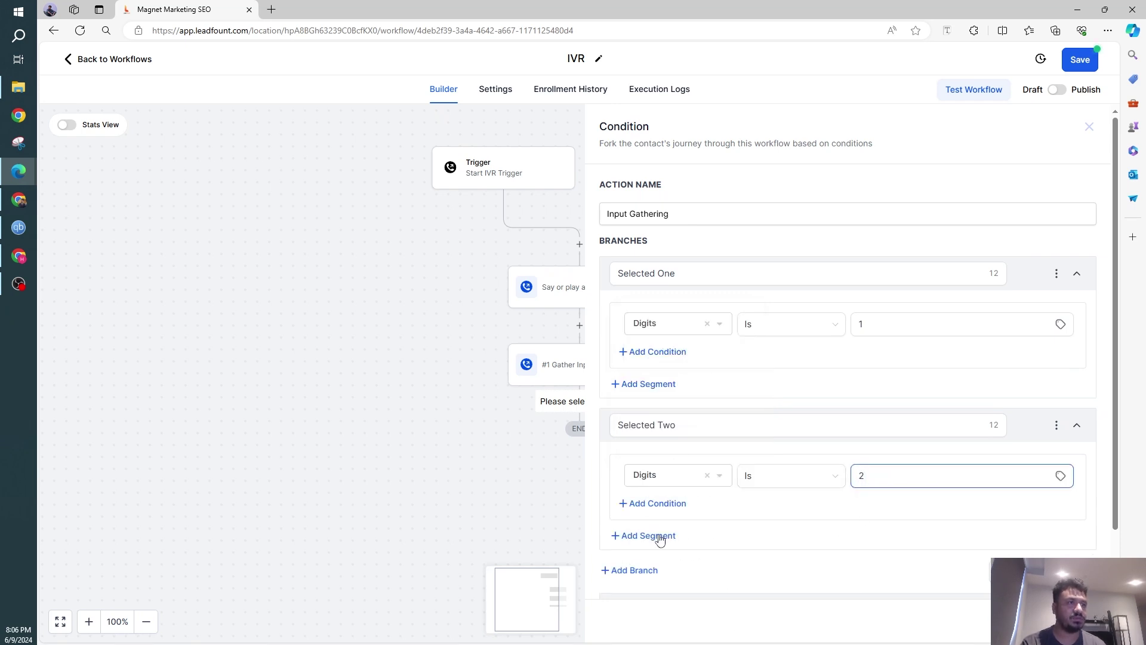
- Add a Selected Three branch with condition Gather Input Digits Is 3
scroll(651, 525, "down", 1)
left_click(641, 507)
double_click(658, 509)
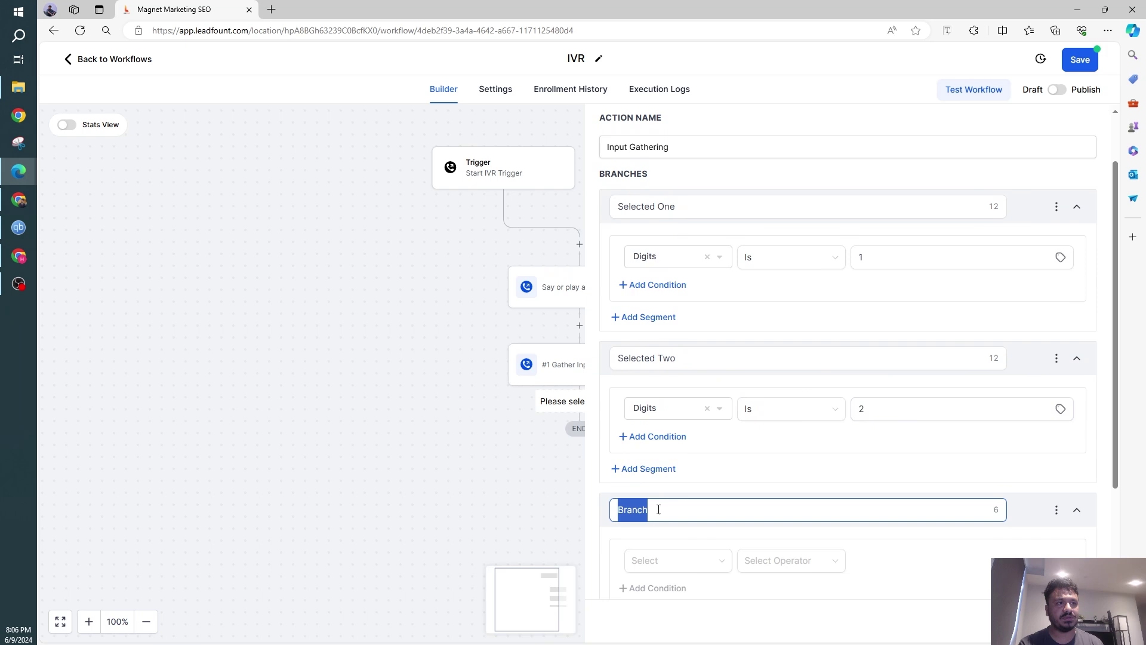
type("Selected Thr")
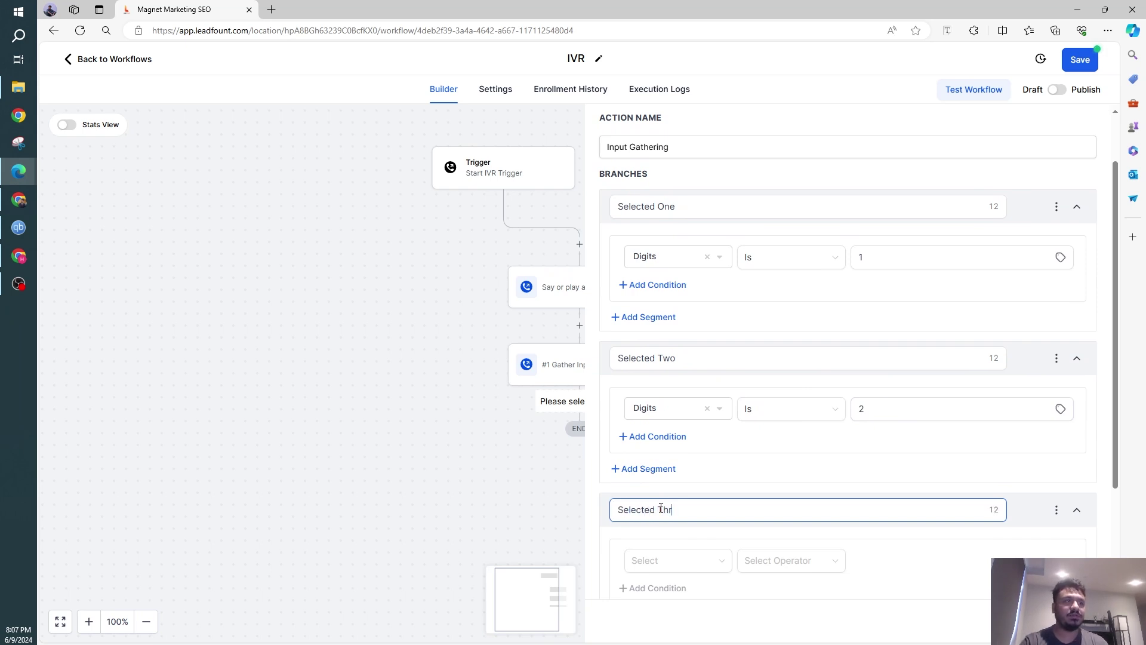
type("ee")
scroll(661, 508, "down", 2)
left_click(678, 443)
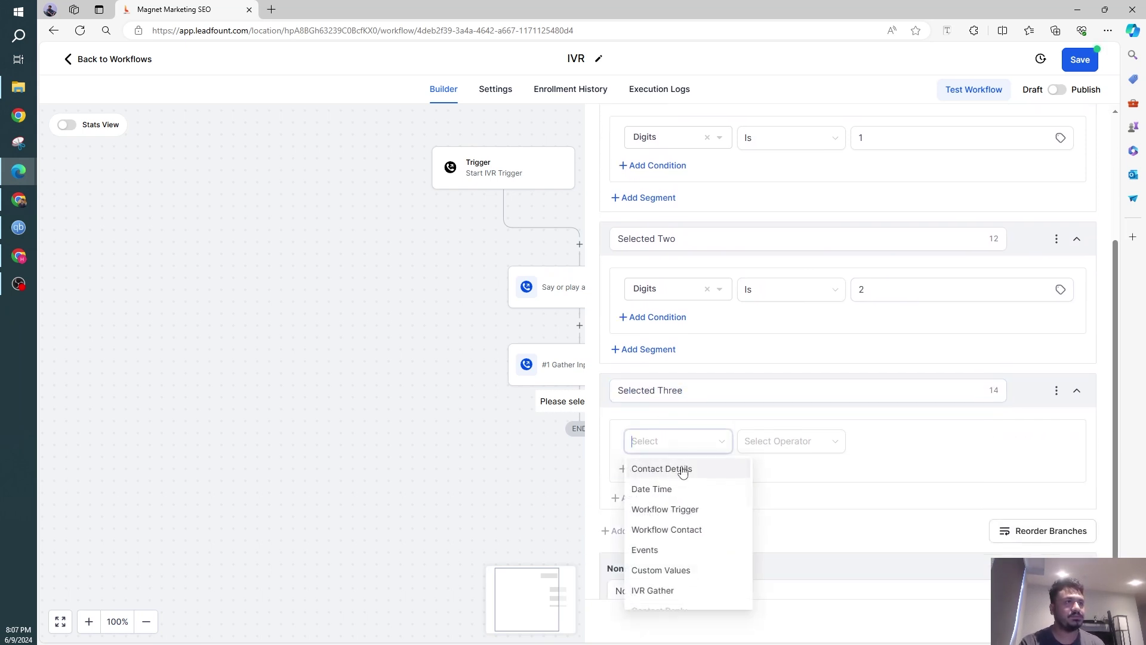
left_click(668, 590)
left_click(677, 490)
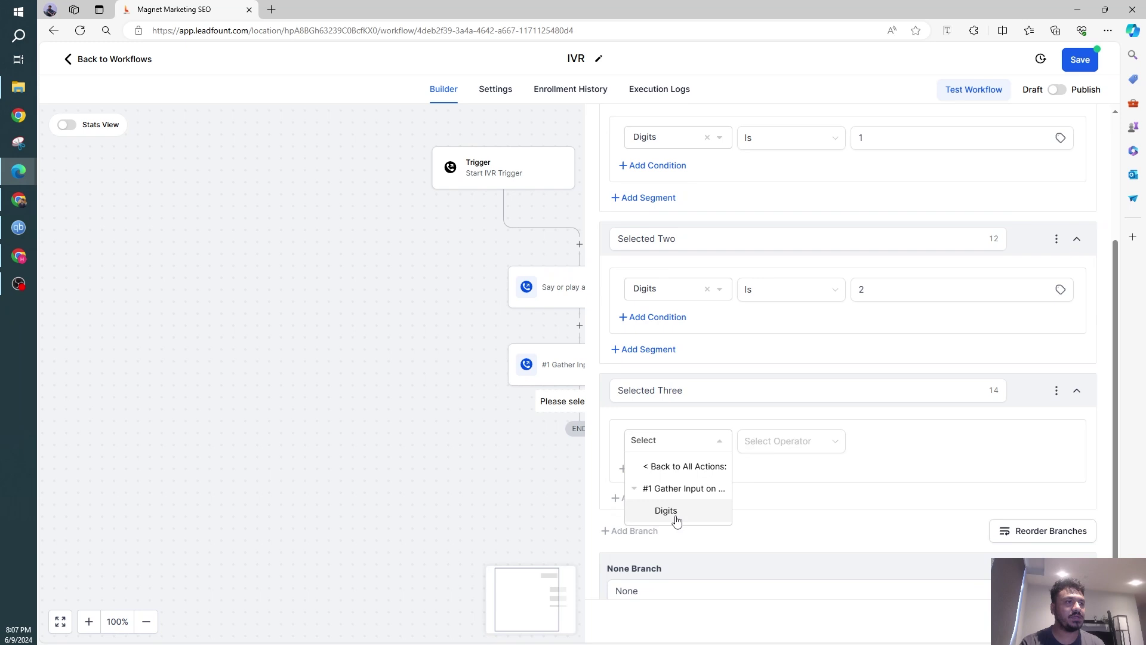
left_click(665, 511)
left_click(769, 449)
left_click(766, 469)
left_click(866, 440)
type("3")
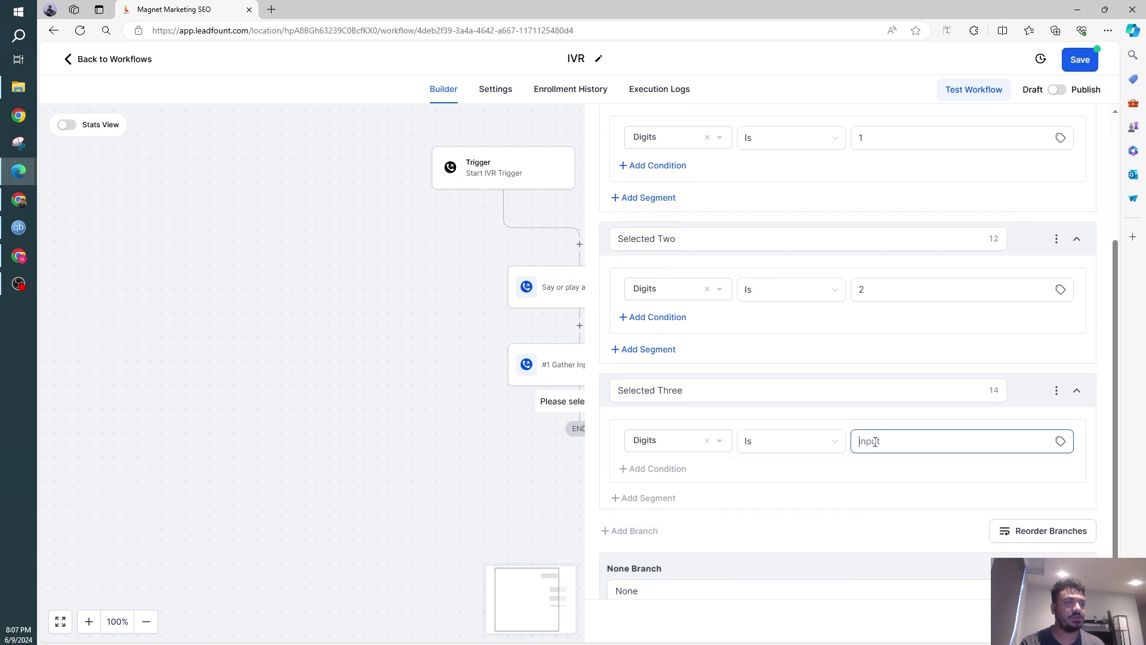
- Rename the None branch to Selected None and close the condition panel
scroll(746, 537, "down", 1)
double_click(651, 564)
type("Selected")
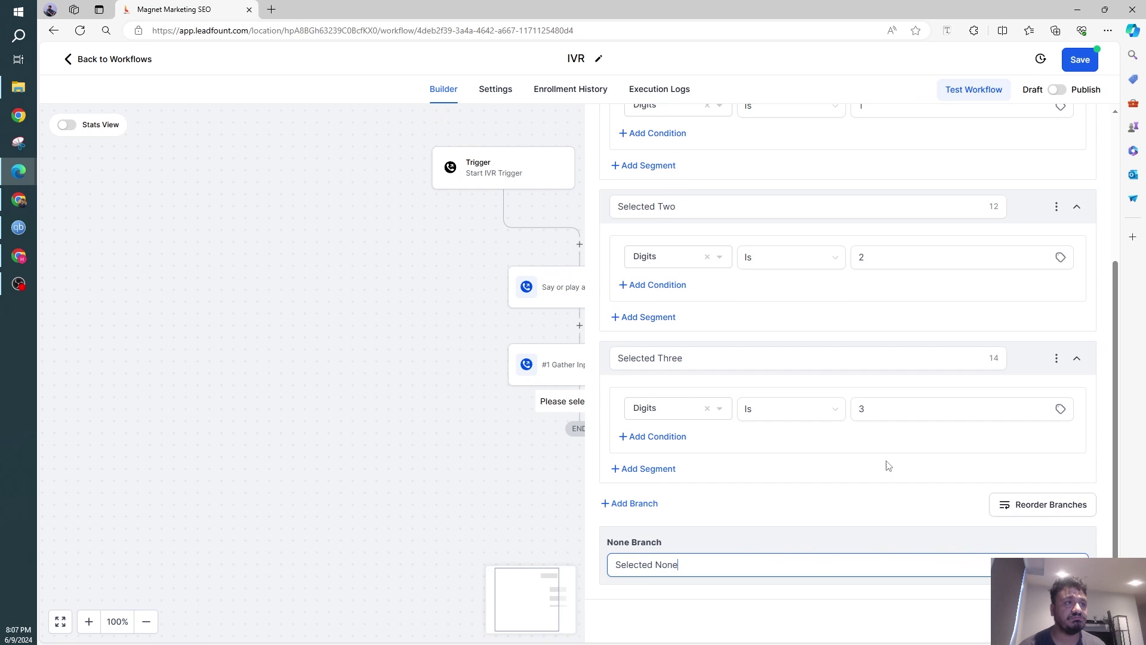
scroll(771, 375, "up", 4)
scroll(746, 368, "down", 4)
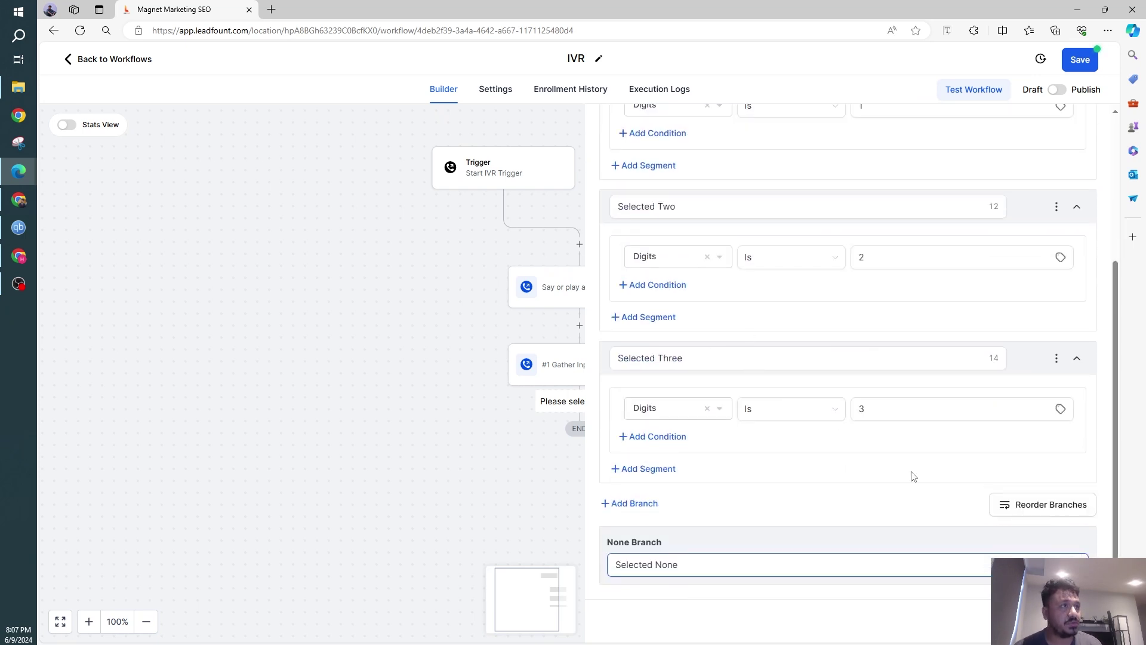
left_click(1071, 624)
- Review the Gather Input on call prompt, highlighting its Press 3 sentence
scroll(576, 414, "down", 3)
scroll(565, 332, "down", 1)
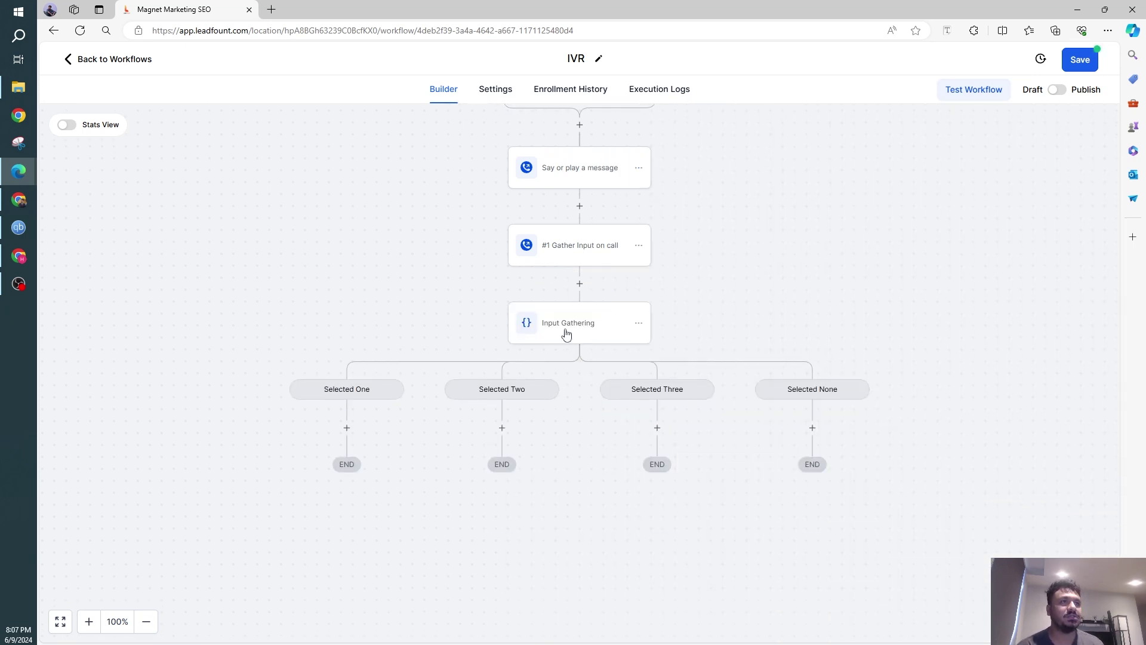
scroll(559, 271, "up", 1)
left_click(555, 282)
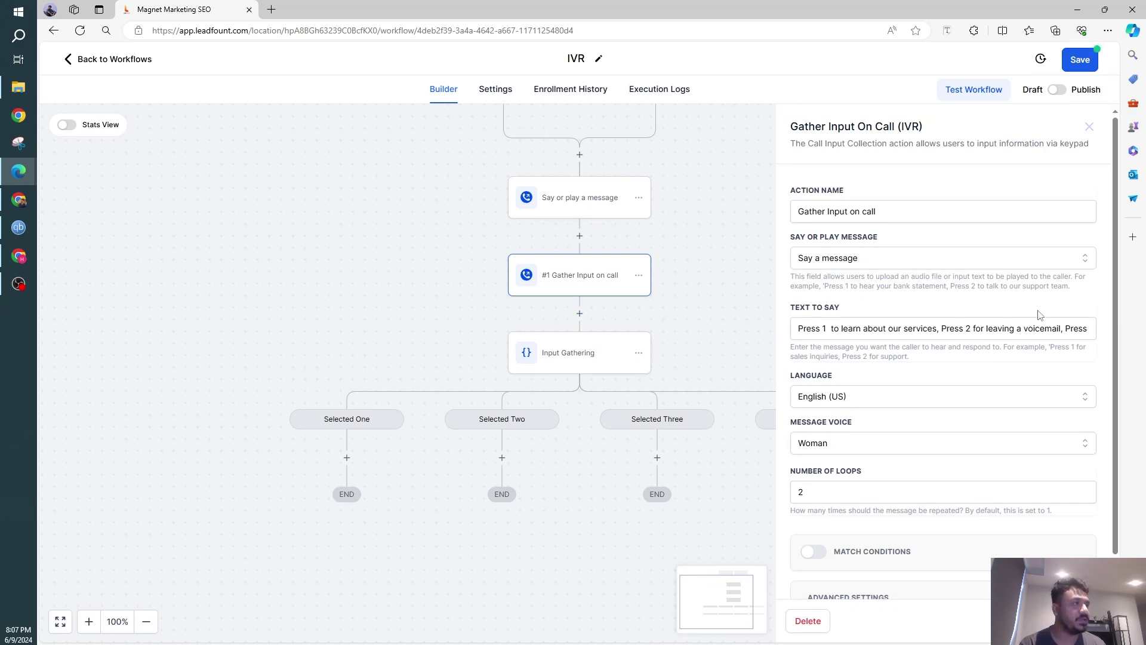
left_click_drag(1065, 328, 1107, 327)
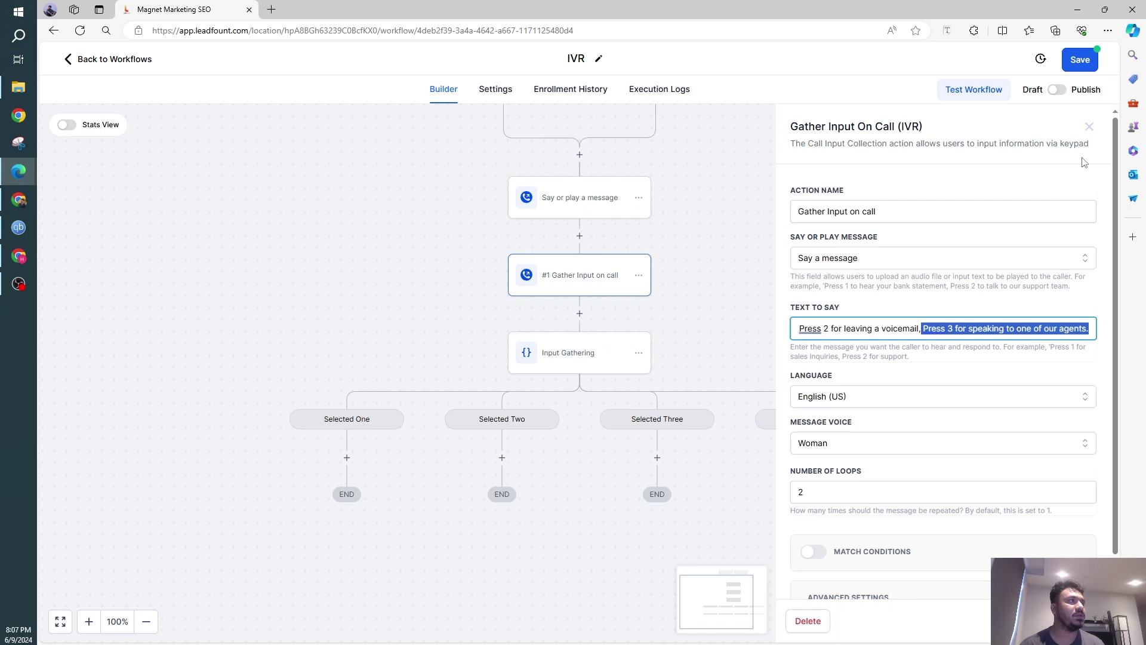
left_click(1088, 127)
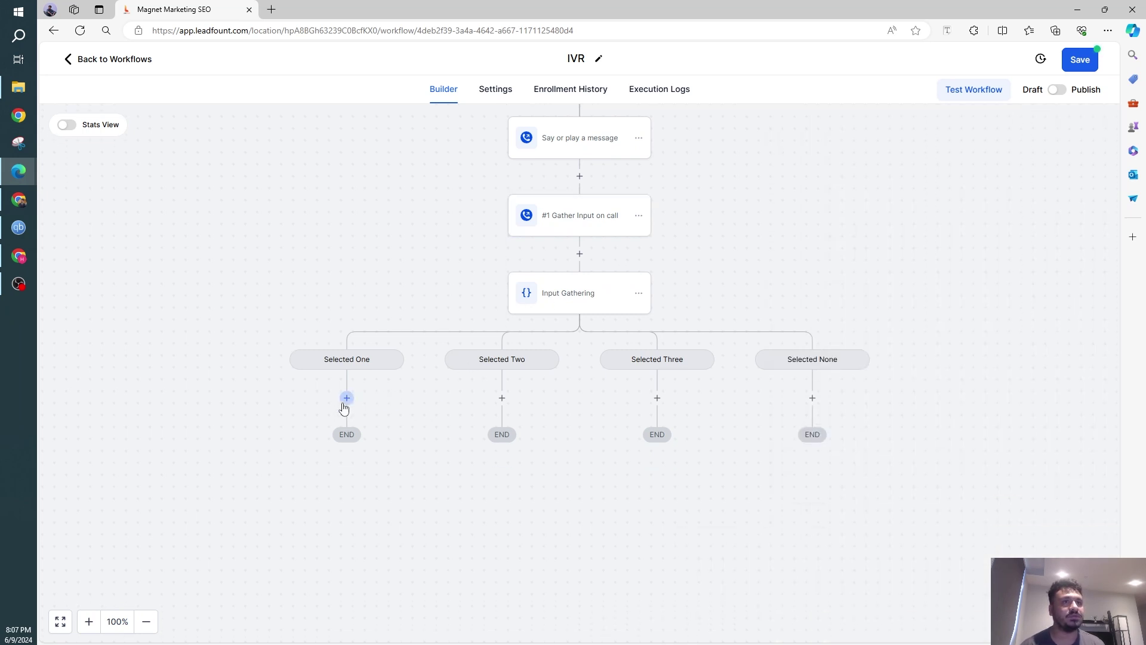
- Add an action under Selected One and scroll the actions list to the IVR section
left_click(346, 397)
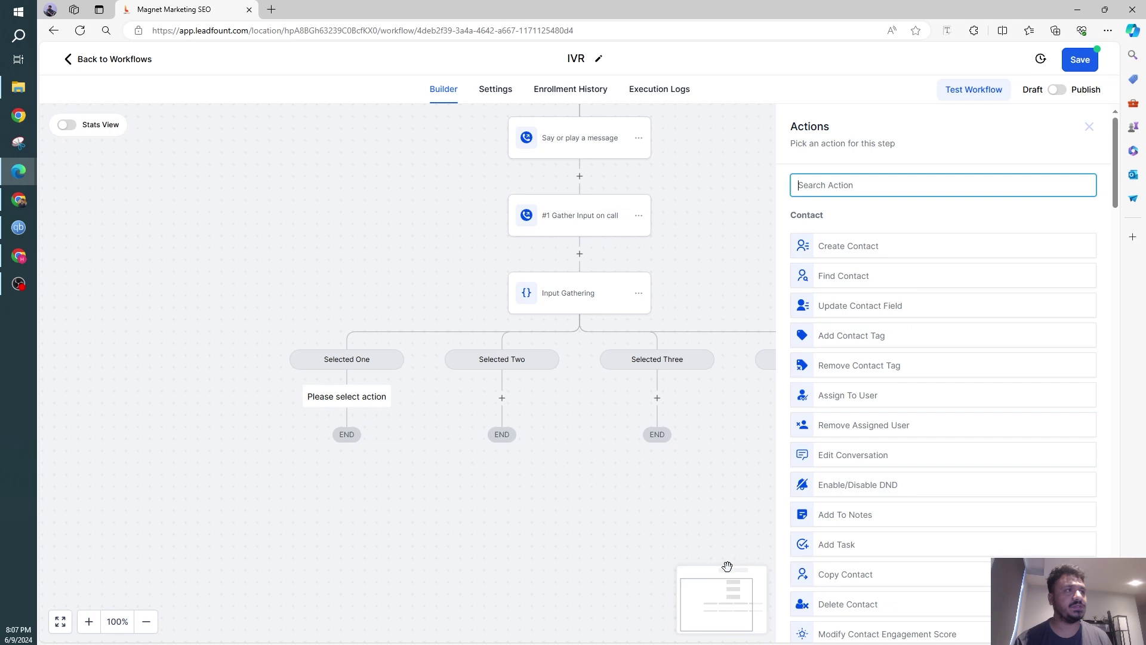
scroll(727, 563, "down", 3)
scroll(1034, 434, "down", 7)
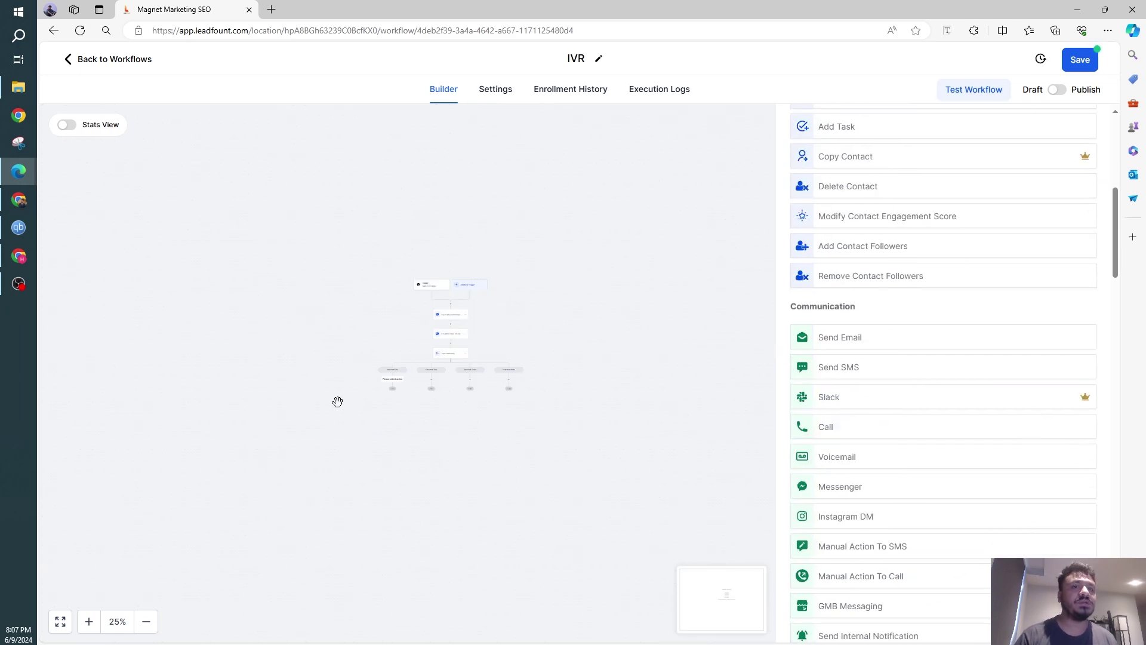
left_click(88, 621)
scroll(964, 442, "down", 15)
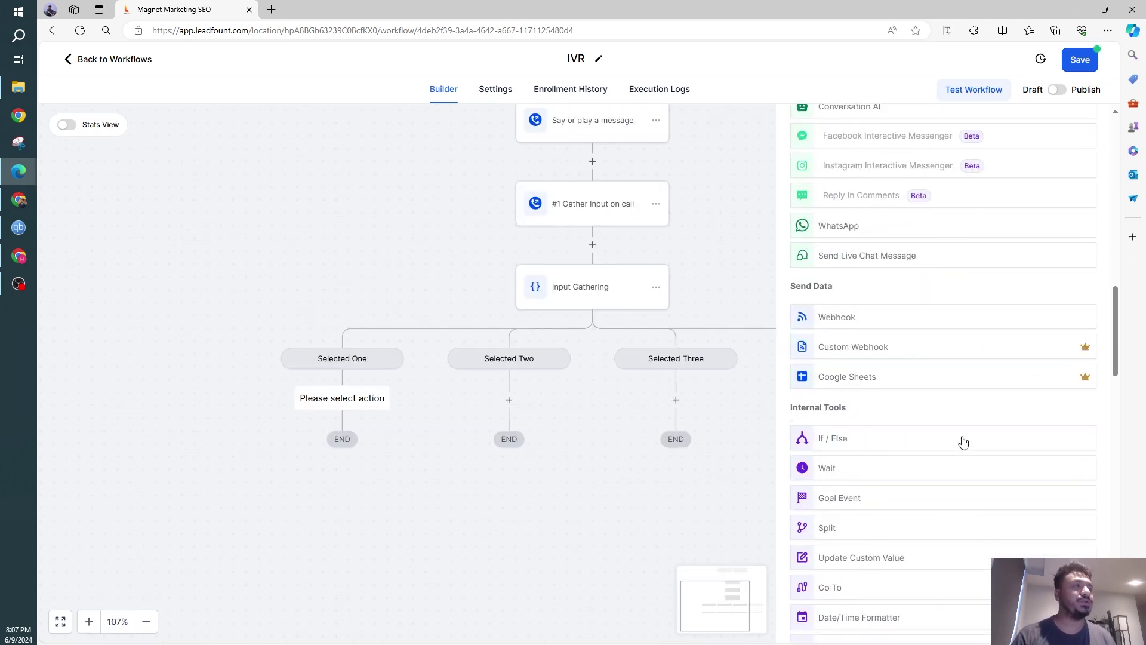
scroll(964, 442, "down", 15)
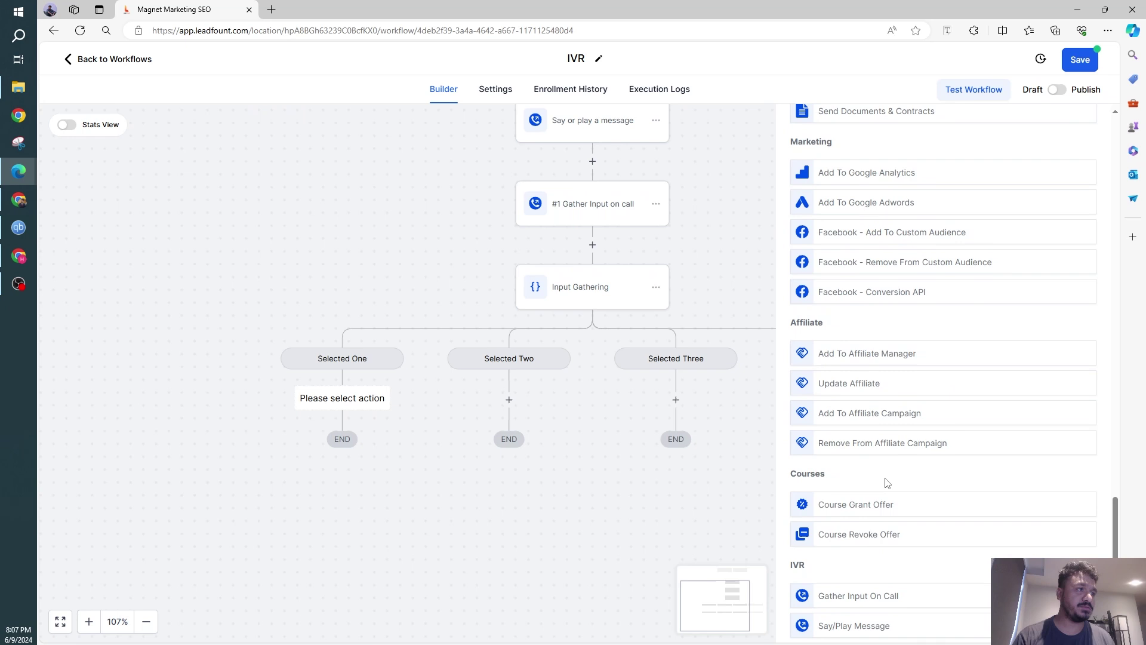
- Add a spoken message under Selected One: 'We provide roof repair, roof installation, insurance roof claims, and roof replacements.'
left_click(854, 380)
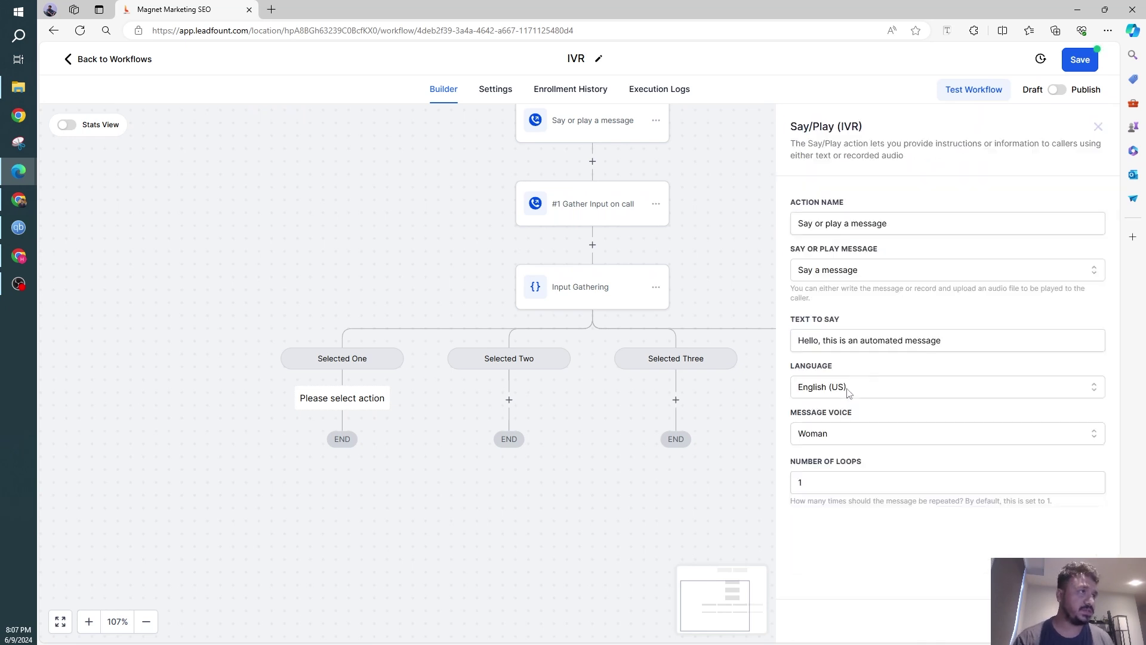
triple_click(841, 340)
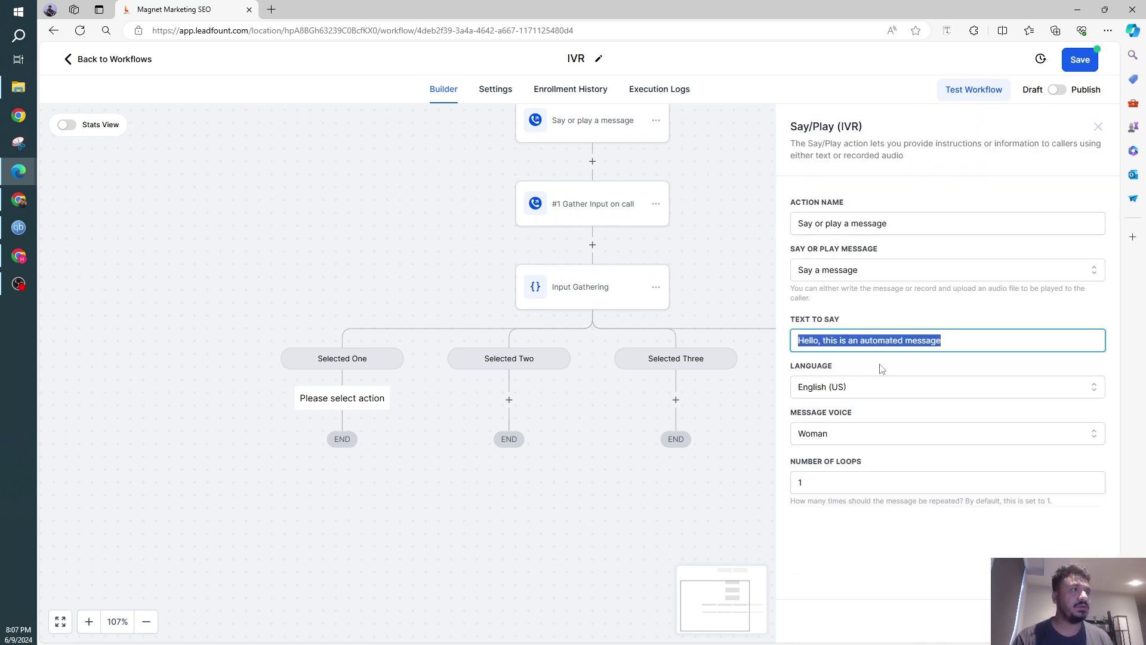
type("We")
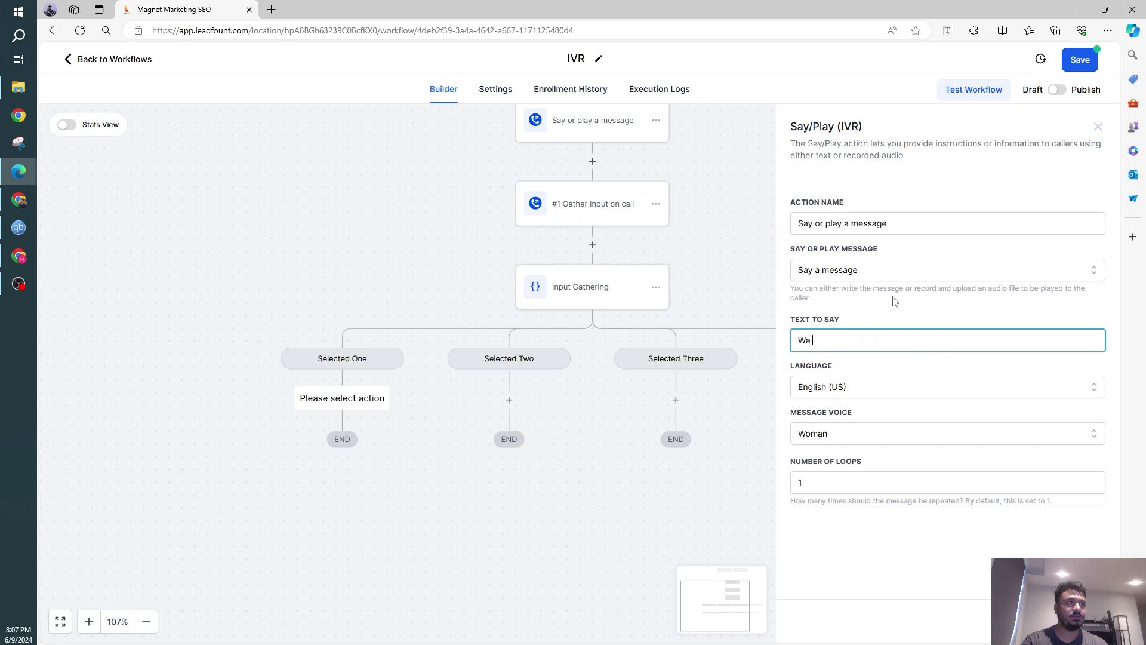
type(" provide roof")
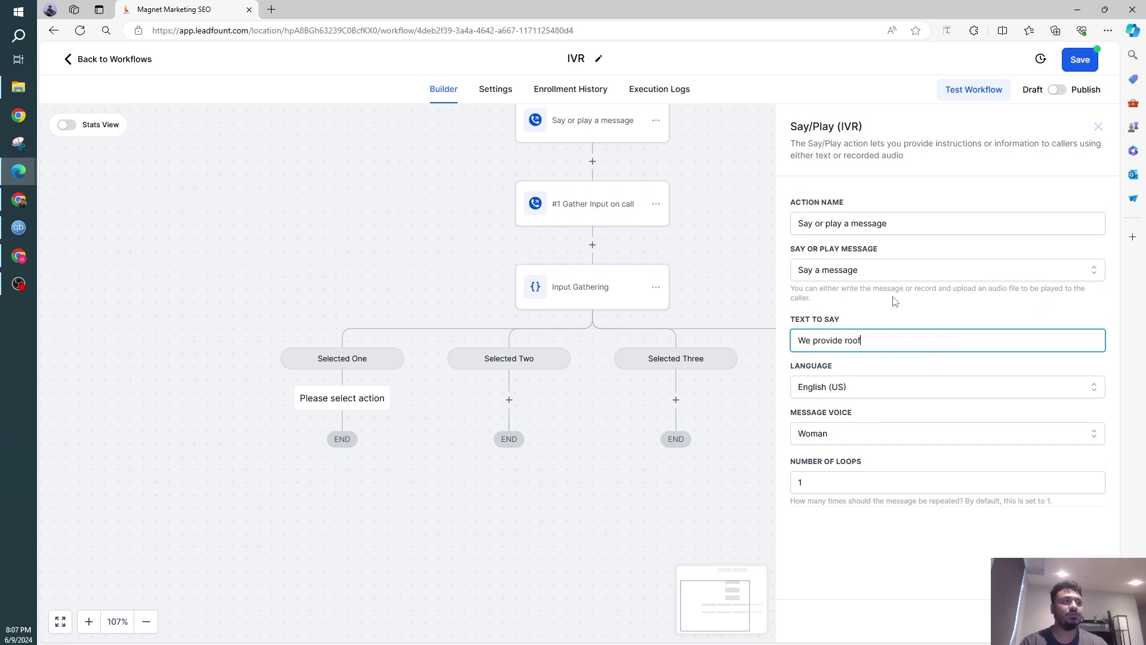
type(" repair, roof instal")
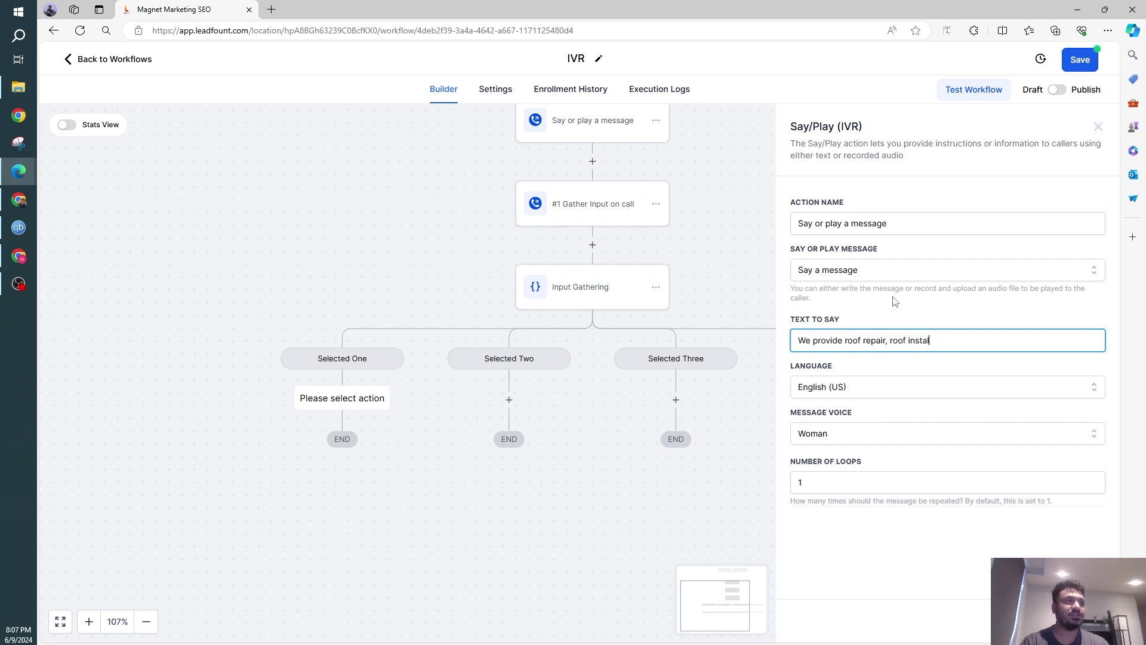
type("lation, insura")
key("BackSpace")
key("BackSpace")
type("urance roof claims, and ro")
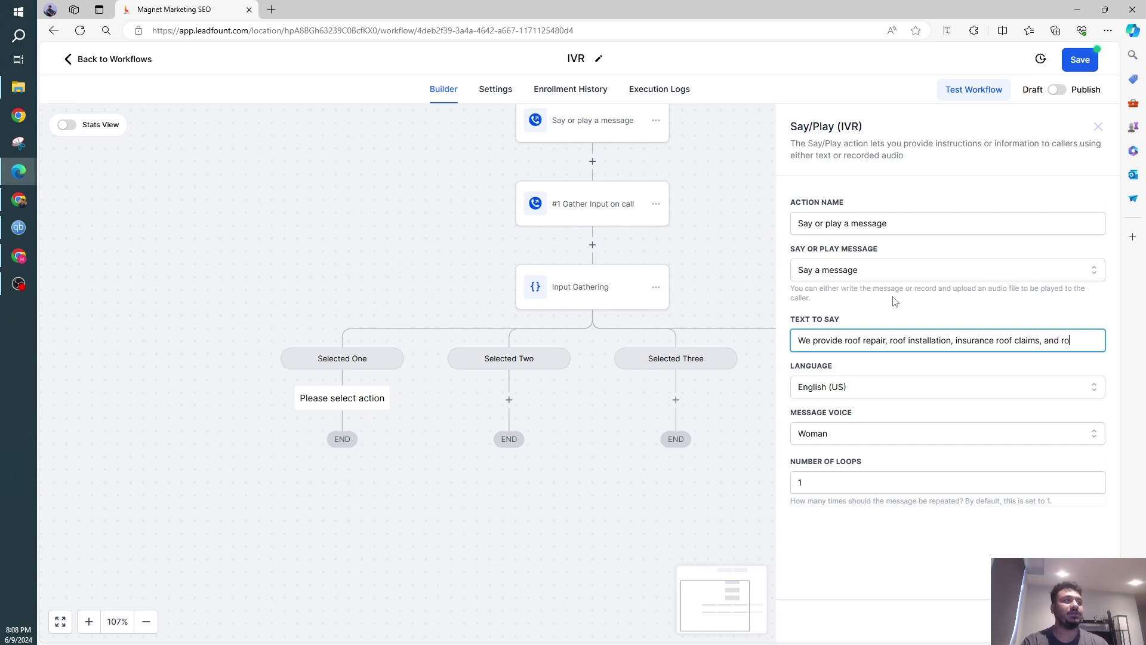
type("of replacements.")
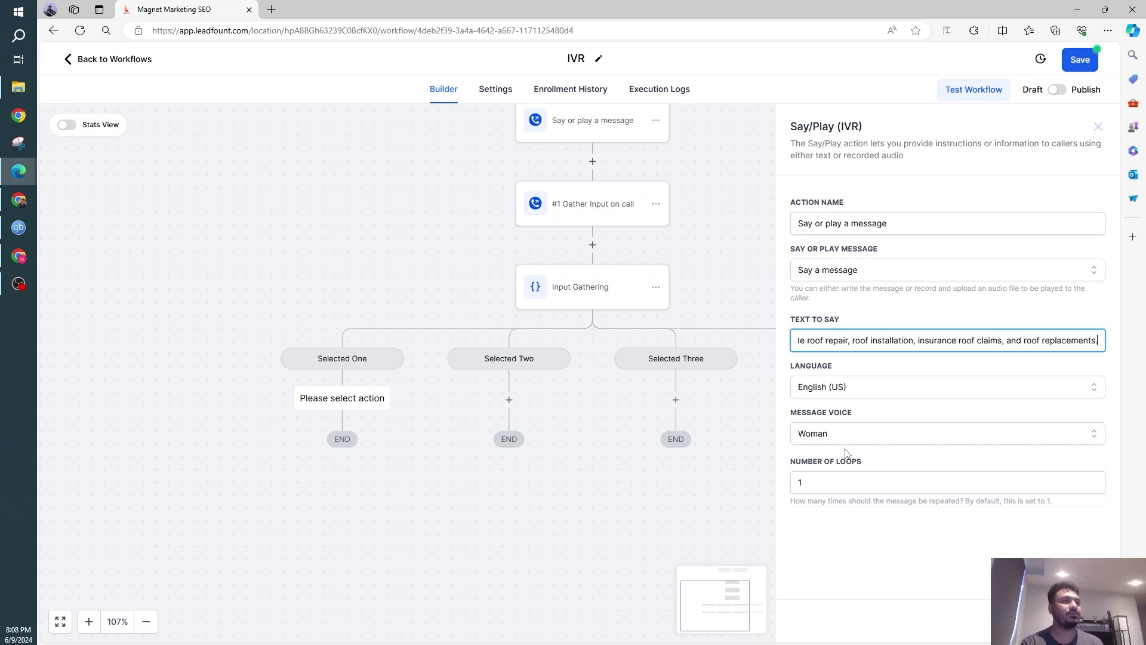
left_click(746, 507)
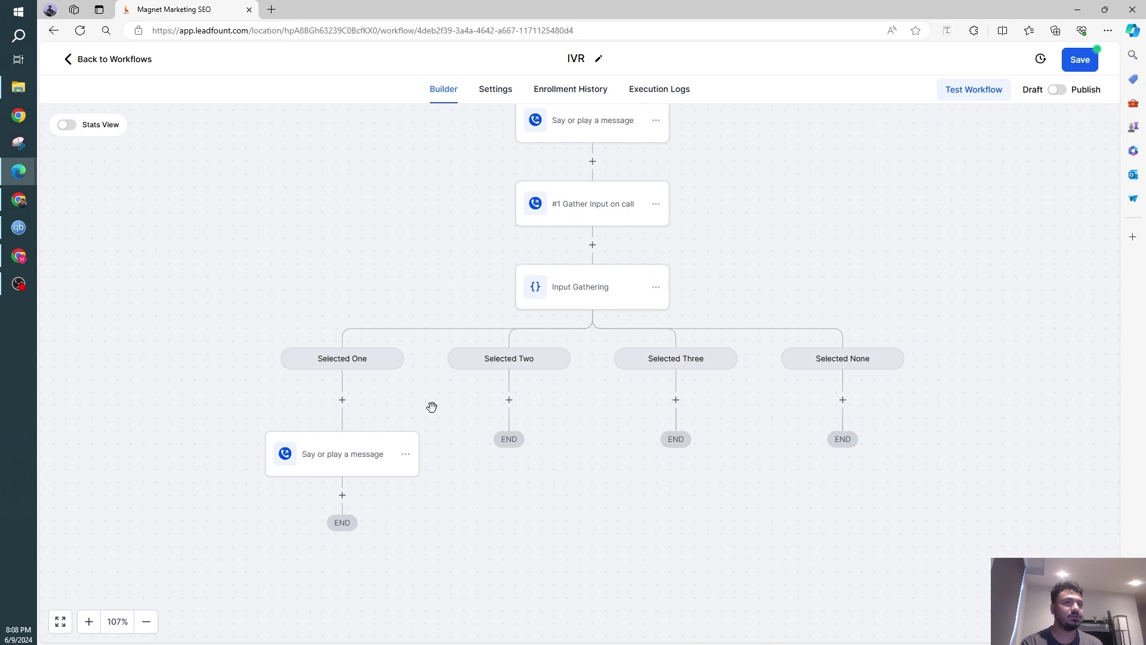
left_click(509, 400)
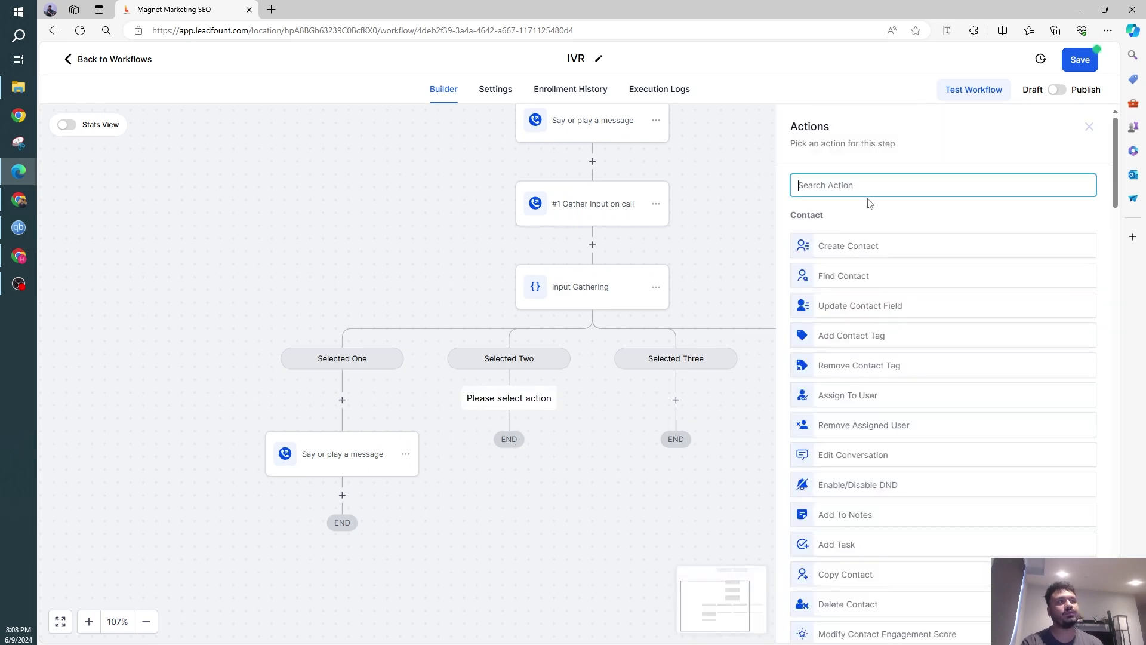
- Add a Record Voicemail step under Selected Two that stops after 10 silent seconds or on #
scroll(903, 349, "down", 20)
scroll(902, 349, "down", 18)
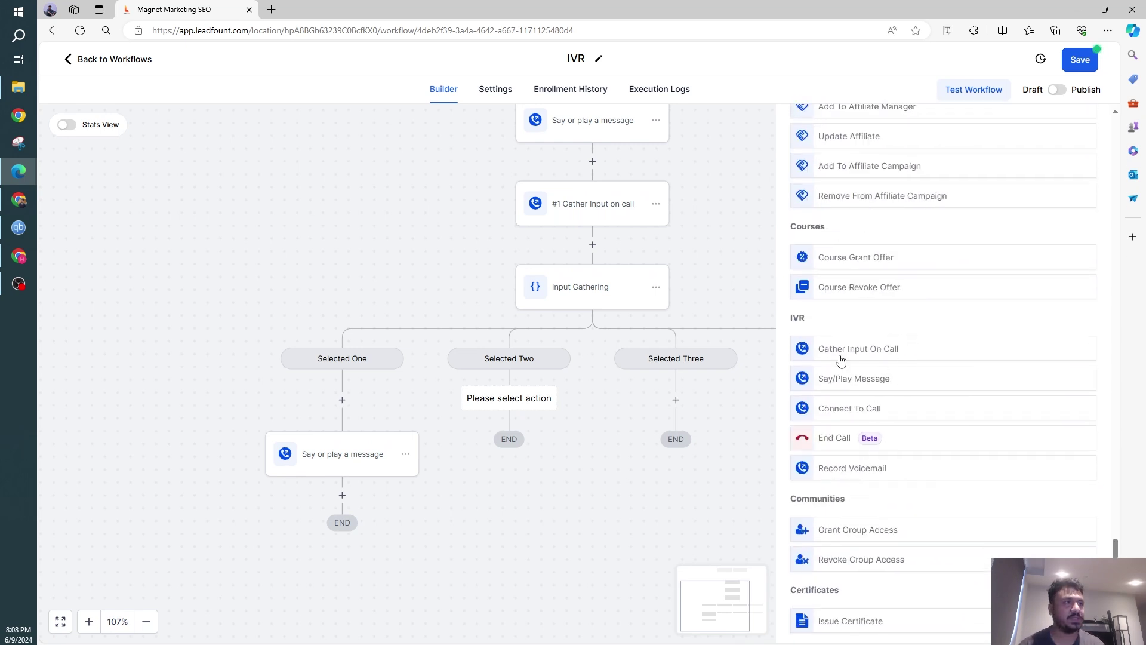
left_click(832, 469)
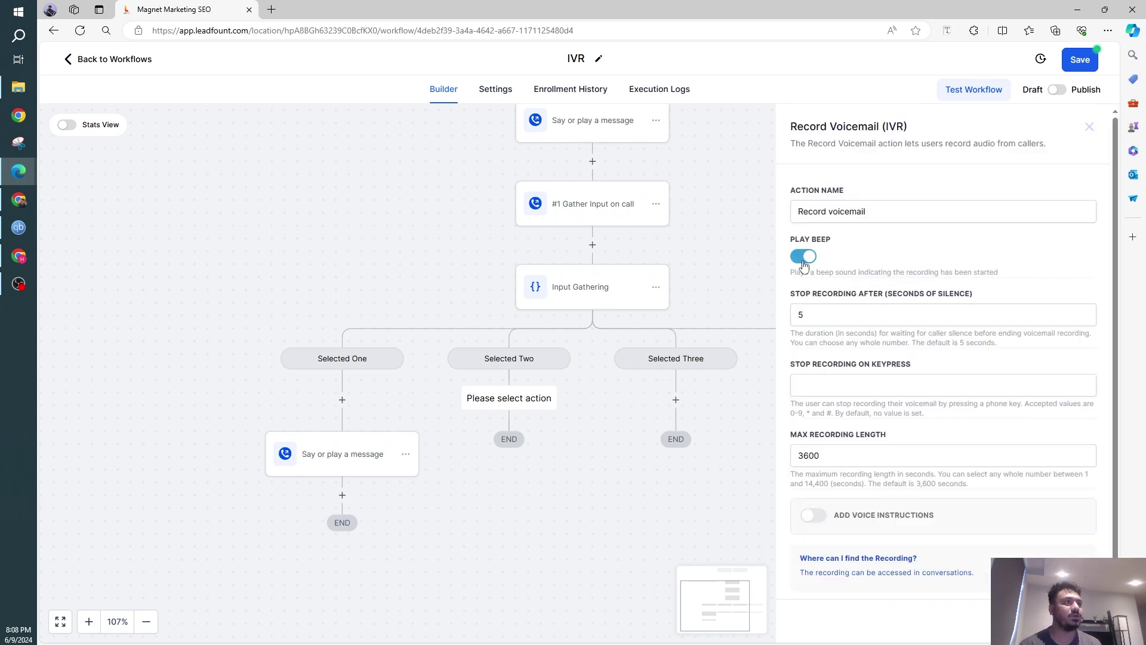
left_click(806, 313)
key("BackSpace")
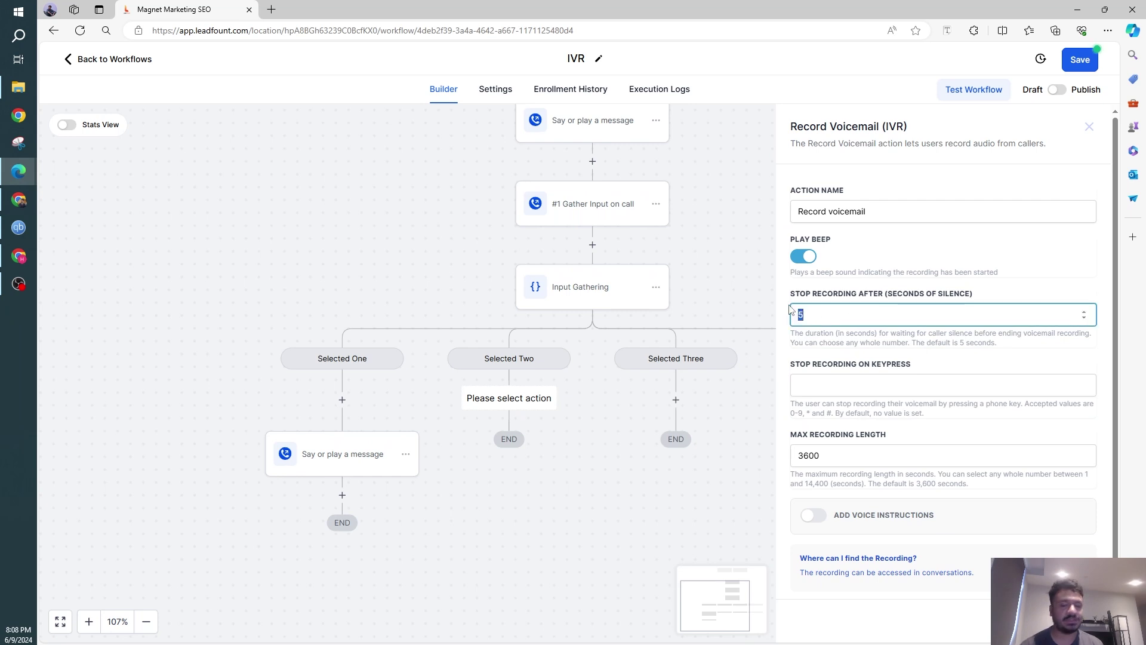
type("10")
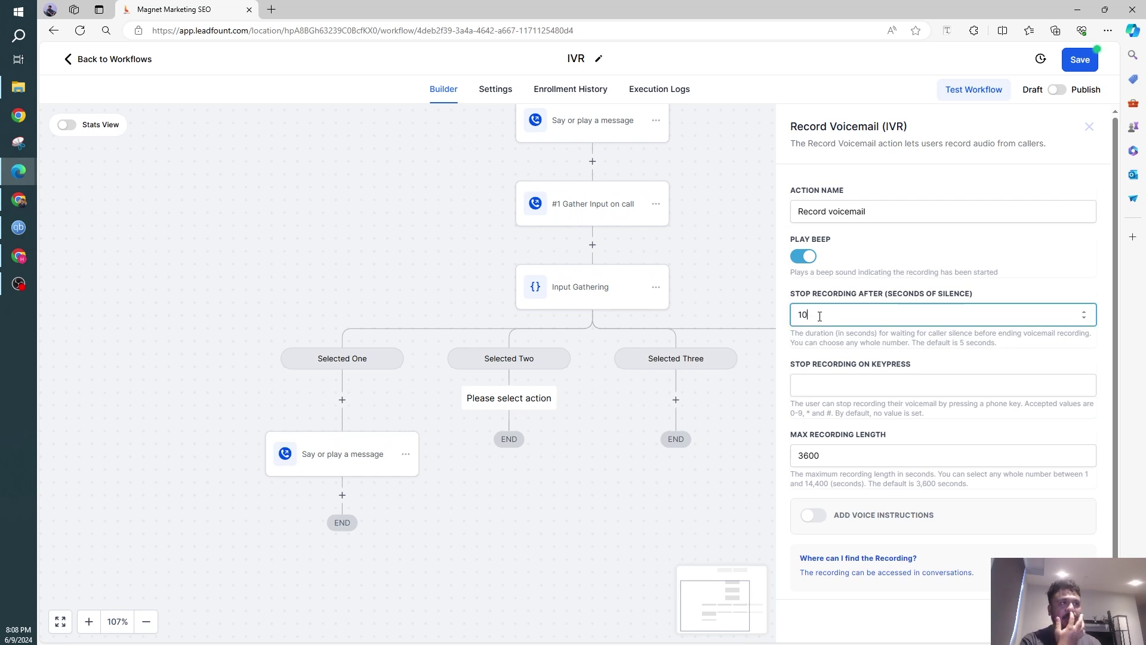
left_click(819, 387)
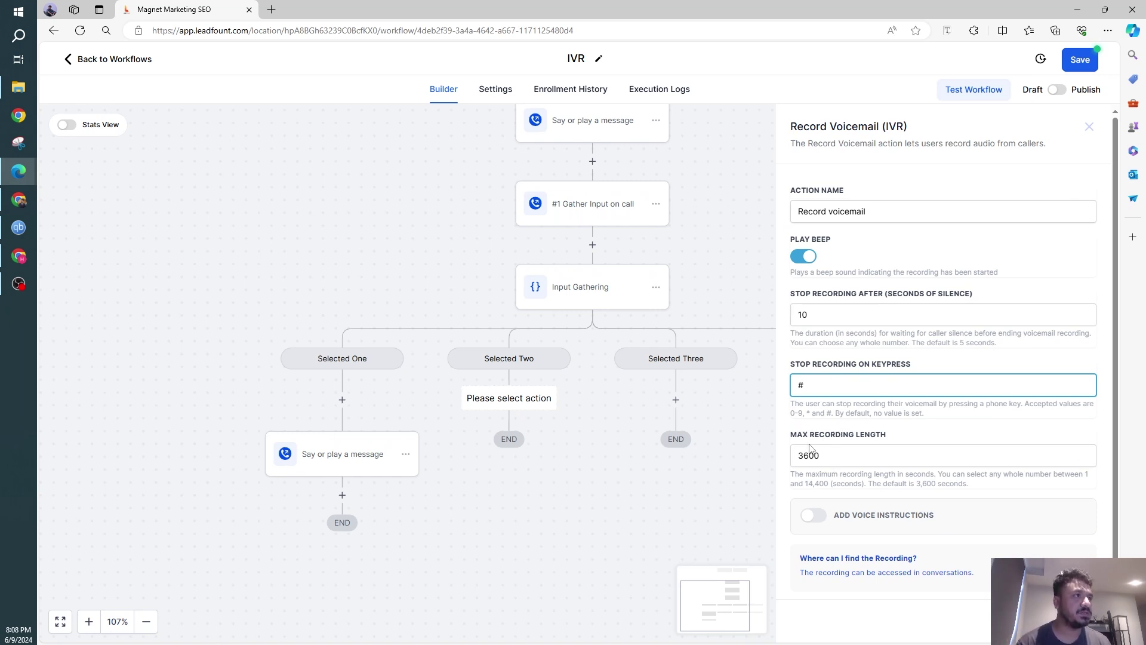
- Enable voice instructions prompting callers to record after the beep, then finish the voicemail step
left_click(859, 515)
scroll(858, 454, "down", 2)
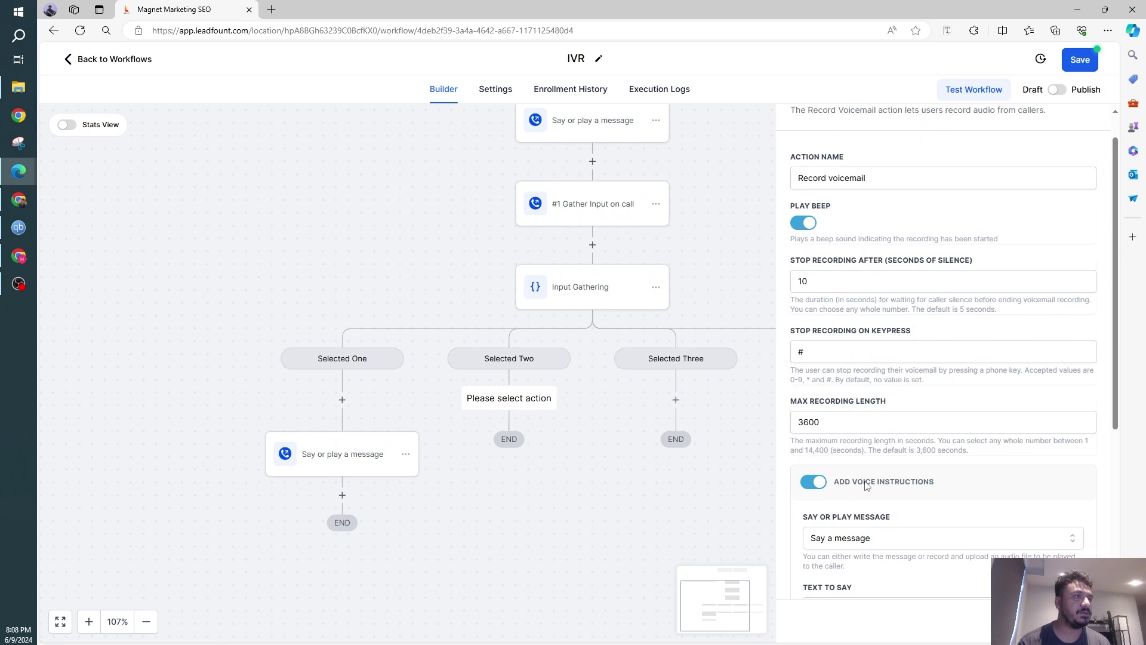
scroll(850, 438, "down", 1)
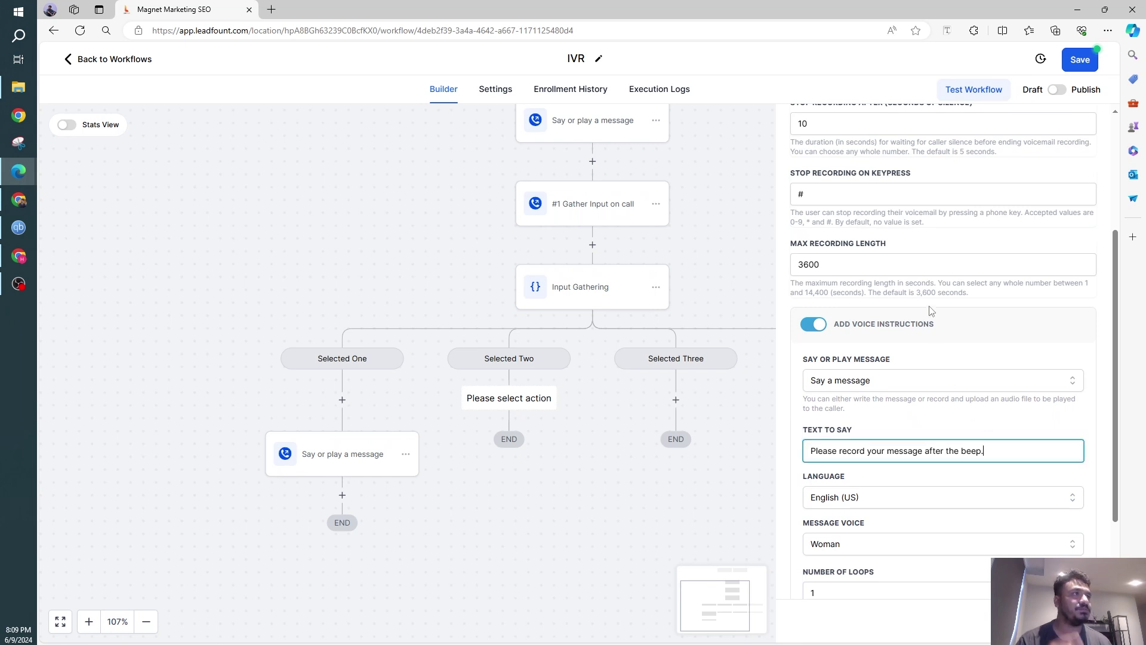
scroll(932, 310, "up", 3)
scroll(828, 311, "down", 2)
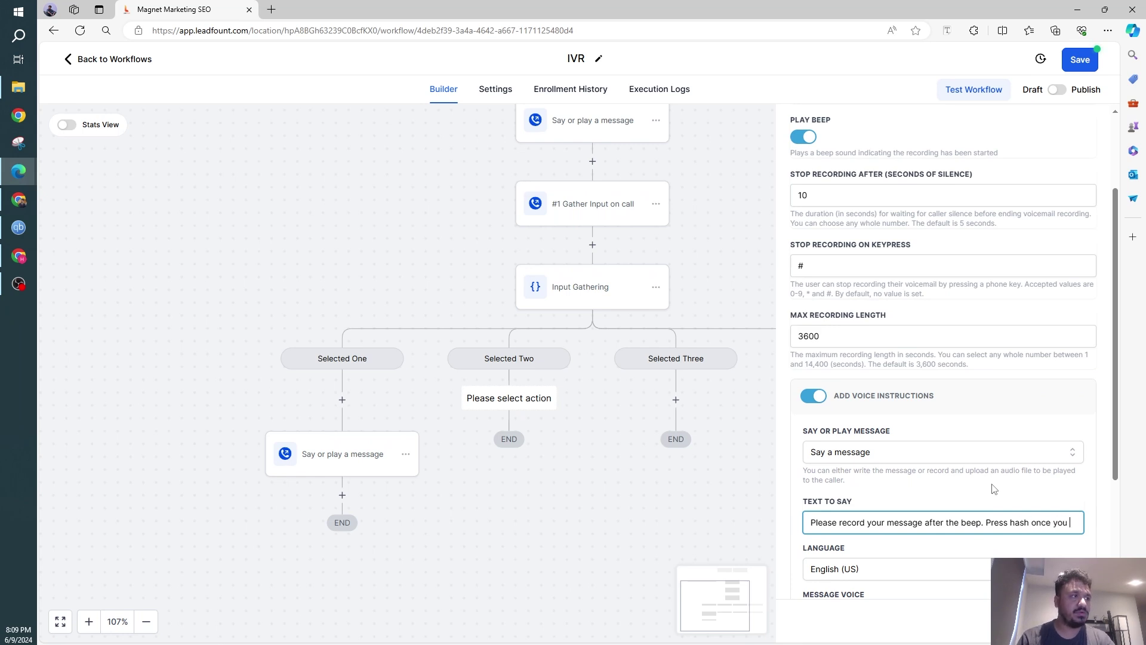
type("are done recor")
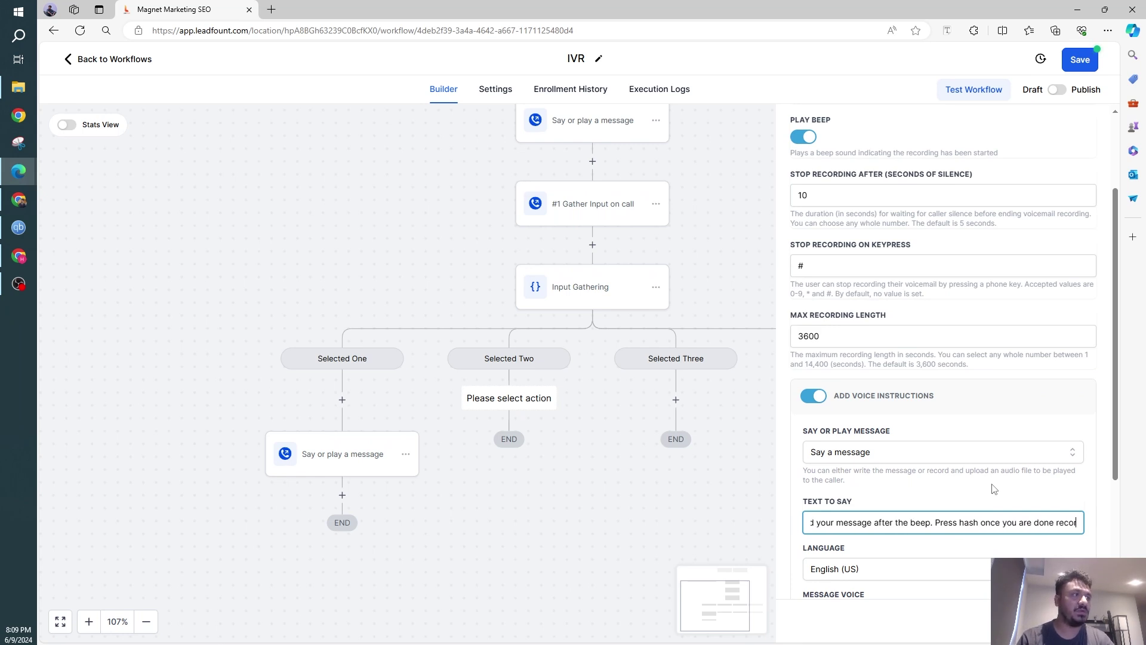
type("ding.")
scroll(982, 477, "down", 3)
left_click(715, 428)
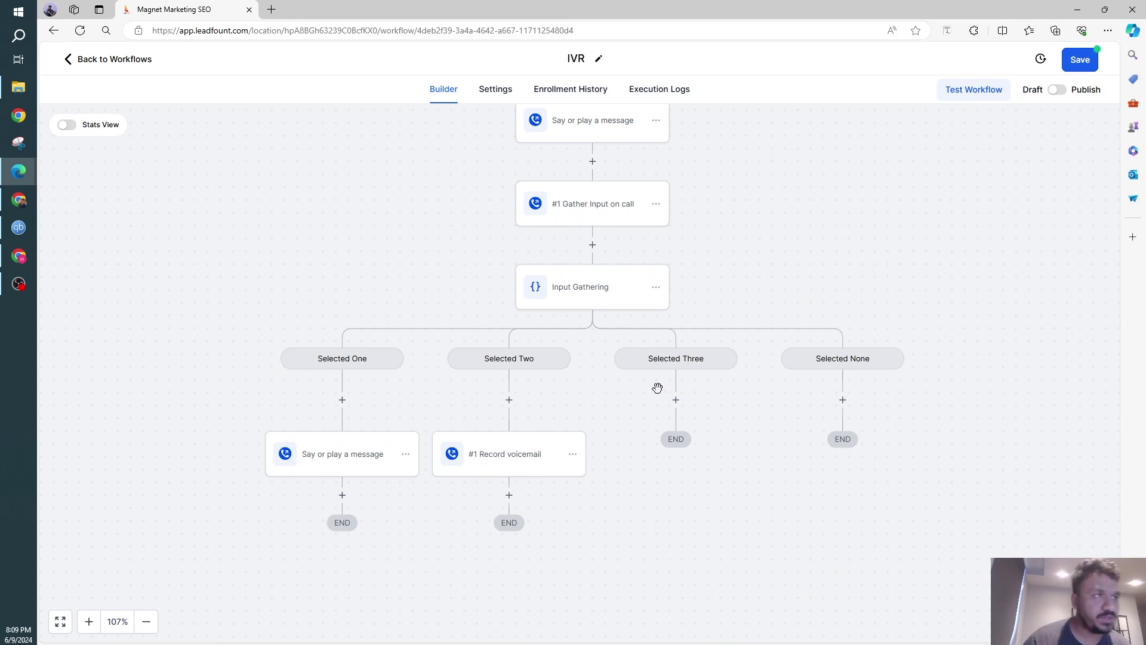
- Add a Connect Call step under Selected Three that transfers callers to a chosen staff member
left_click(675, 399)
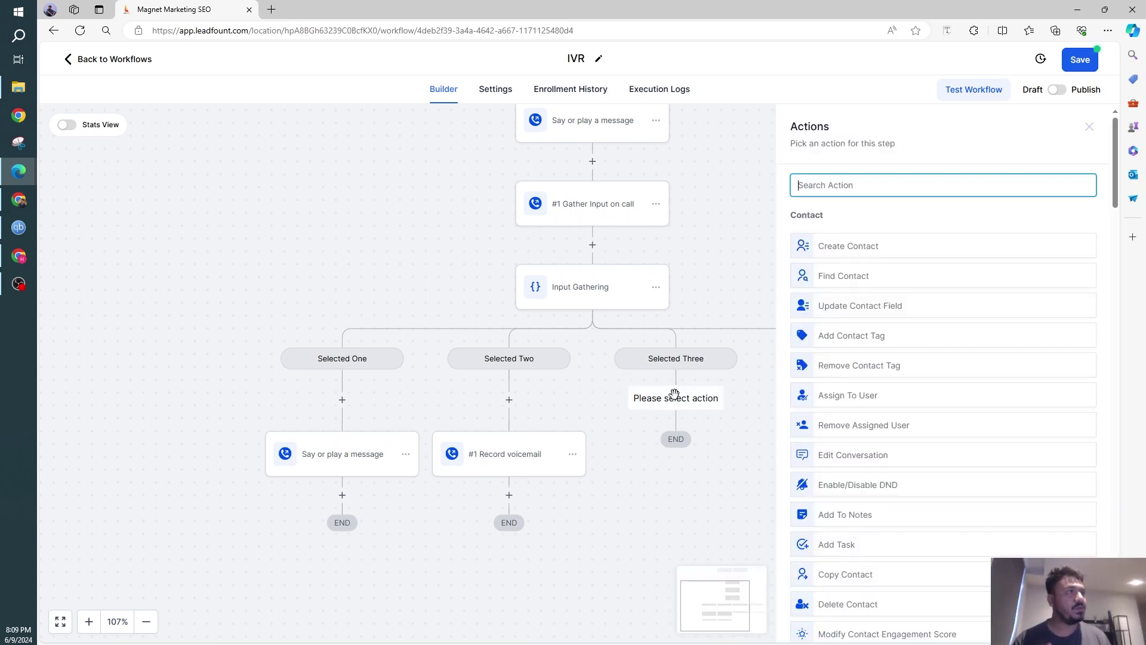
scroll(955, 299, "down", 15)
scroll(934, 299, "down", 20)
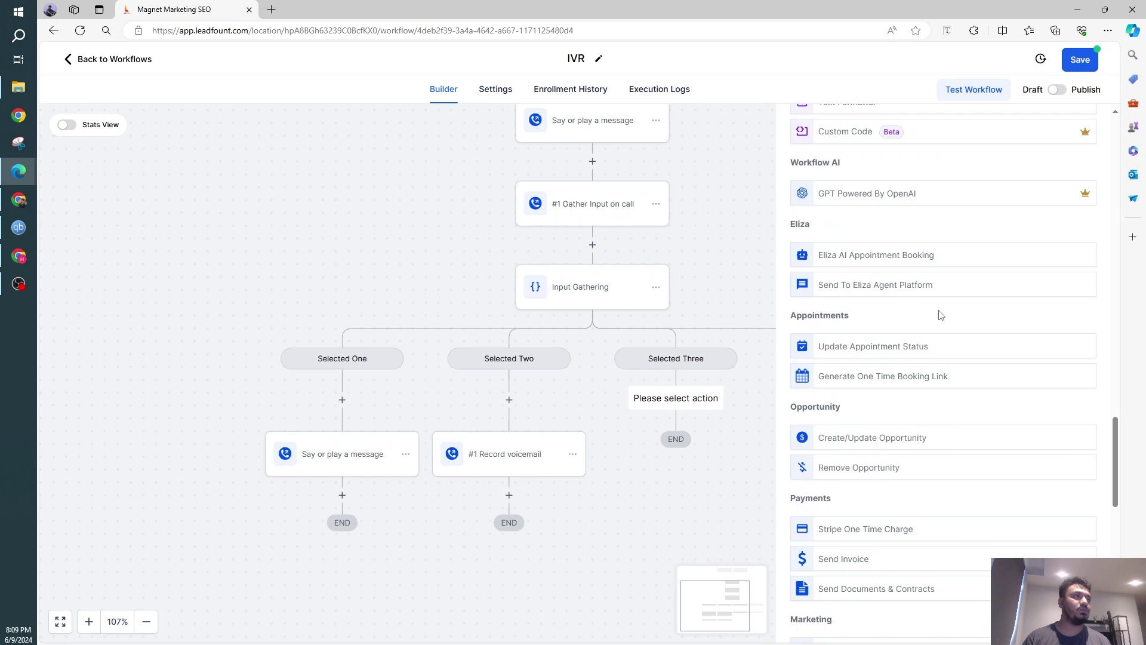
scroll(908, 366, "down", 1)
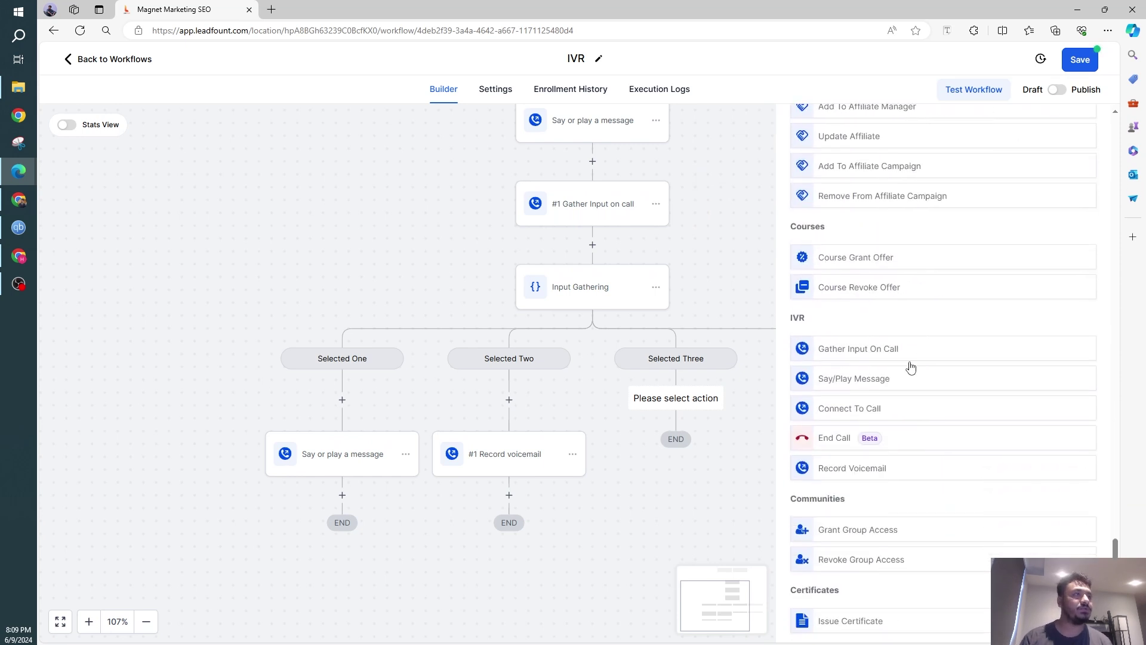
left_click(850, 411)
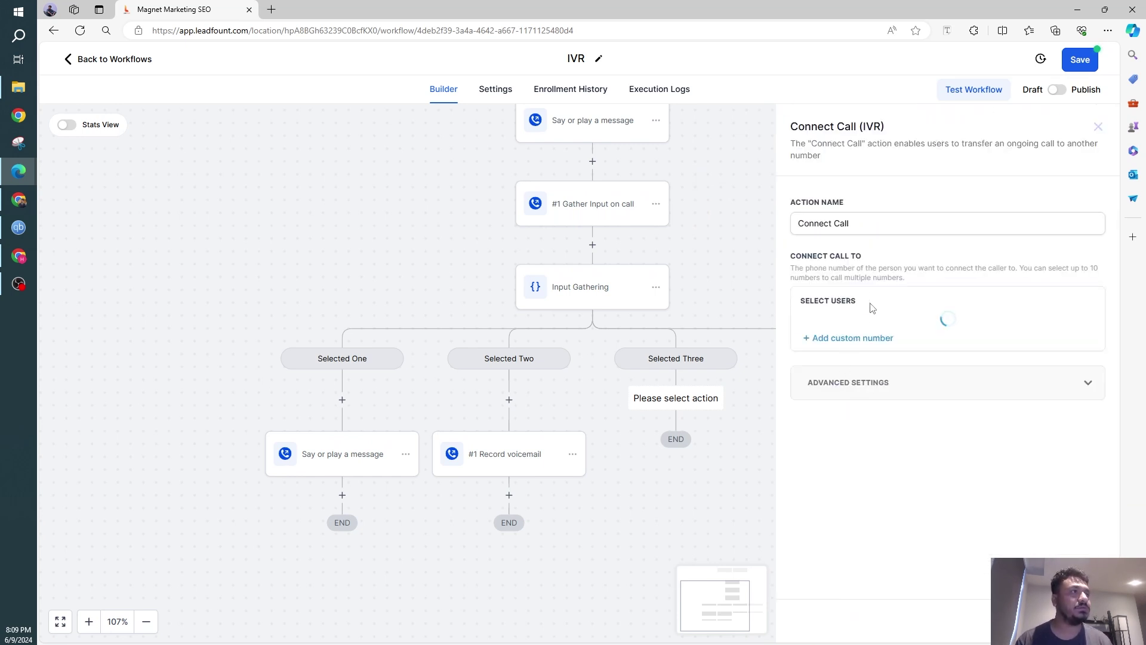
left_click(853, 329)
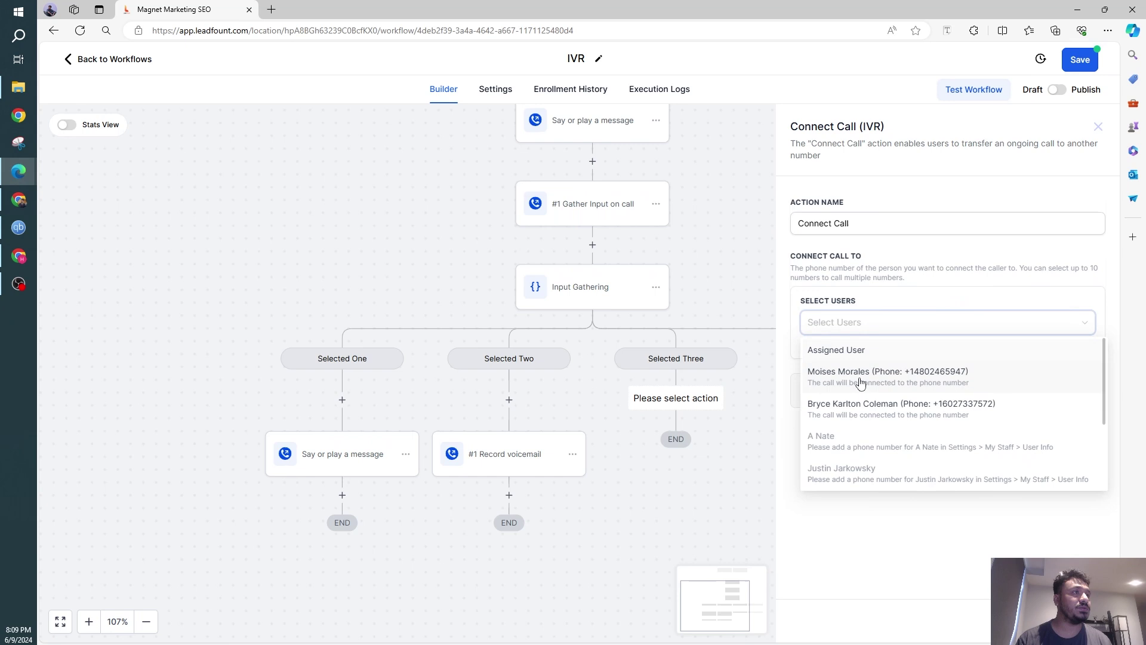
scroll(854, 388, "down", 3)
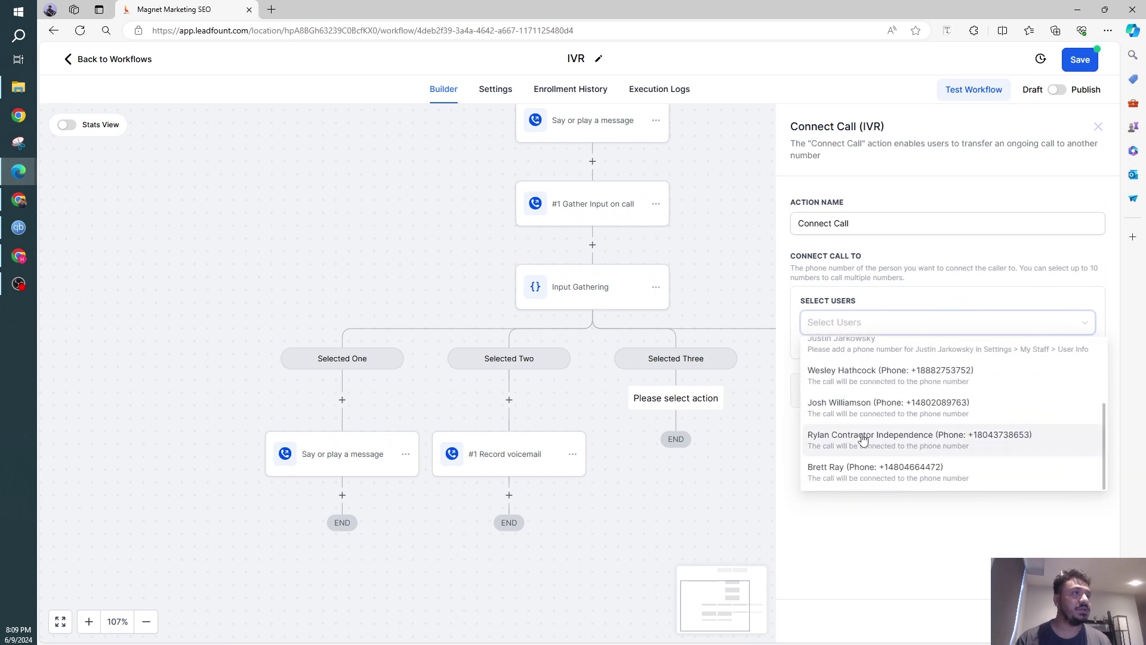
scroll(859, 394, "up", 3)
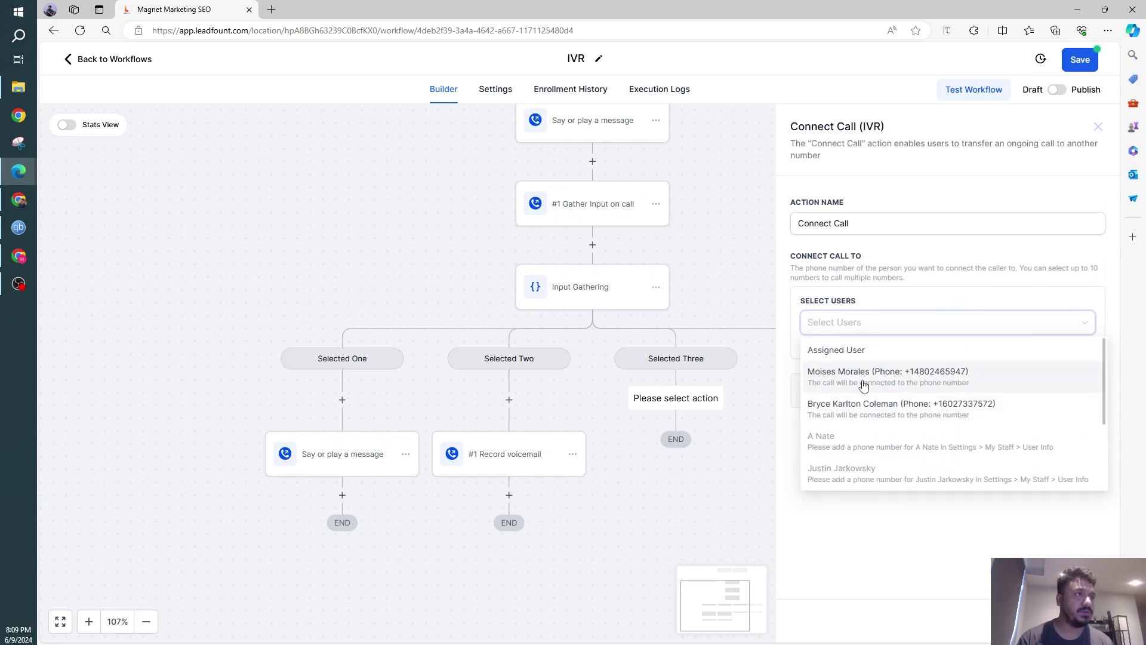
scroll(882, 441, "down", 3)
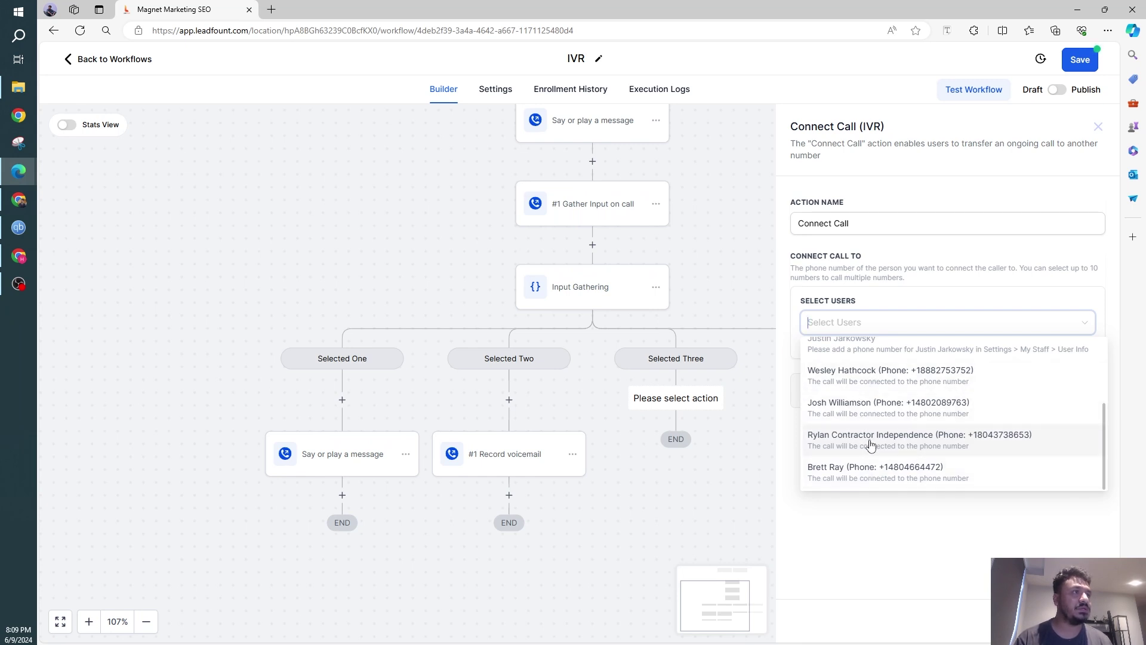
left_click(876, 478)
left_click(1028, 541)
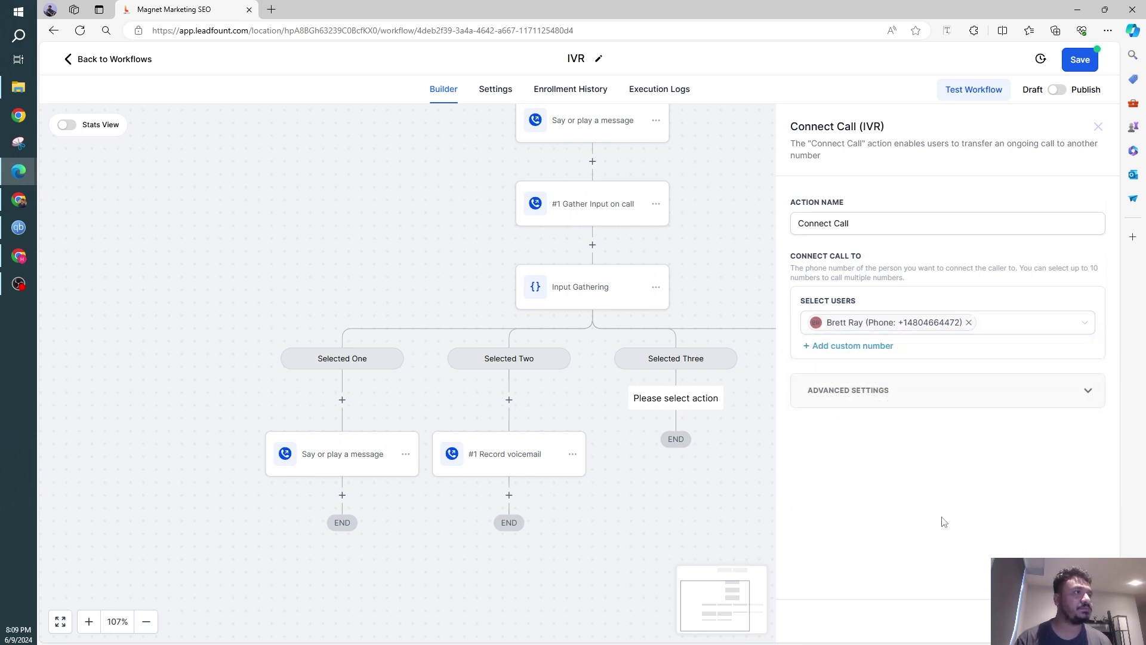
- Turn on Record Call in the Connect Call step's advanced settings
left_click(927, 399)
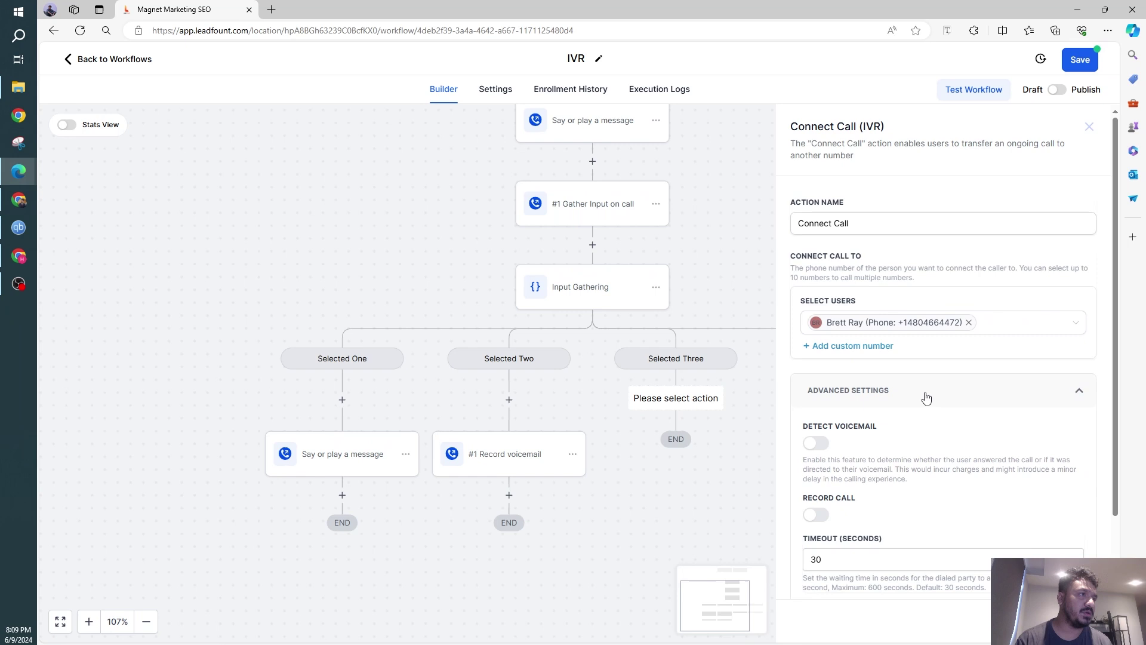
scroll(885, 456, "down", 2)
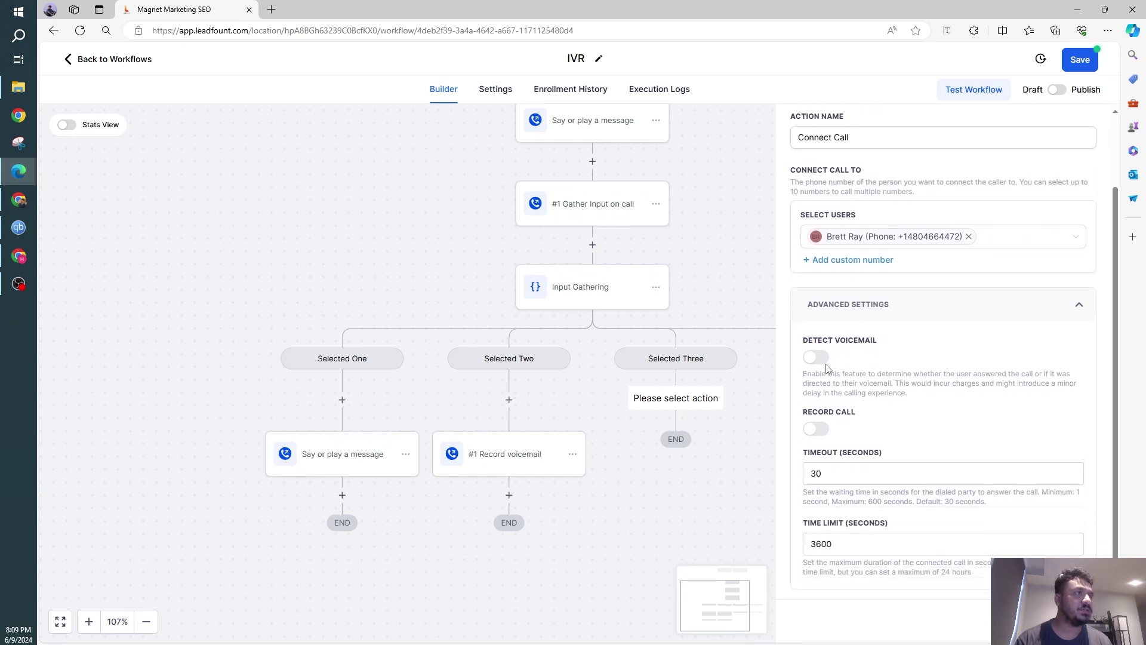
left_click(818, 430)
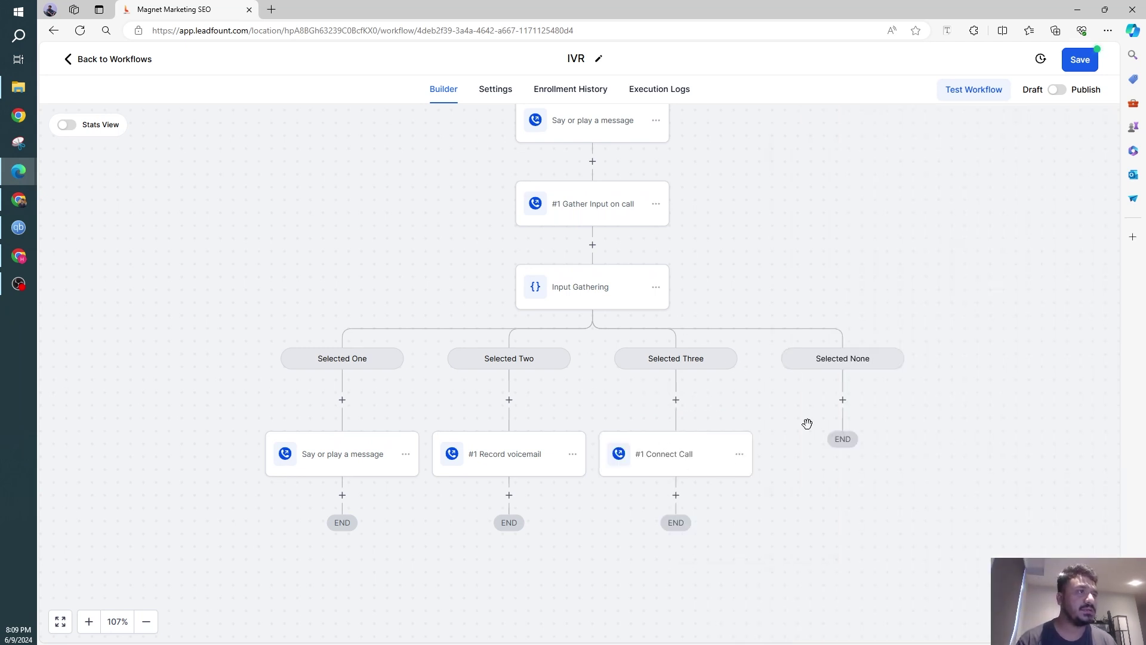
left_click(842, 400)
scroll(1062, 223, "down", 20)
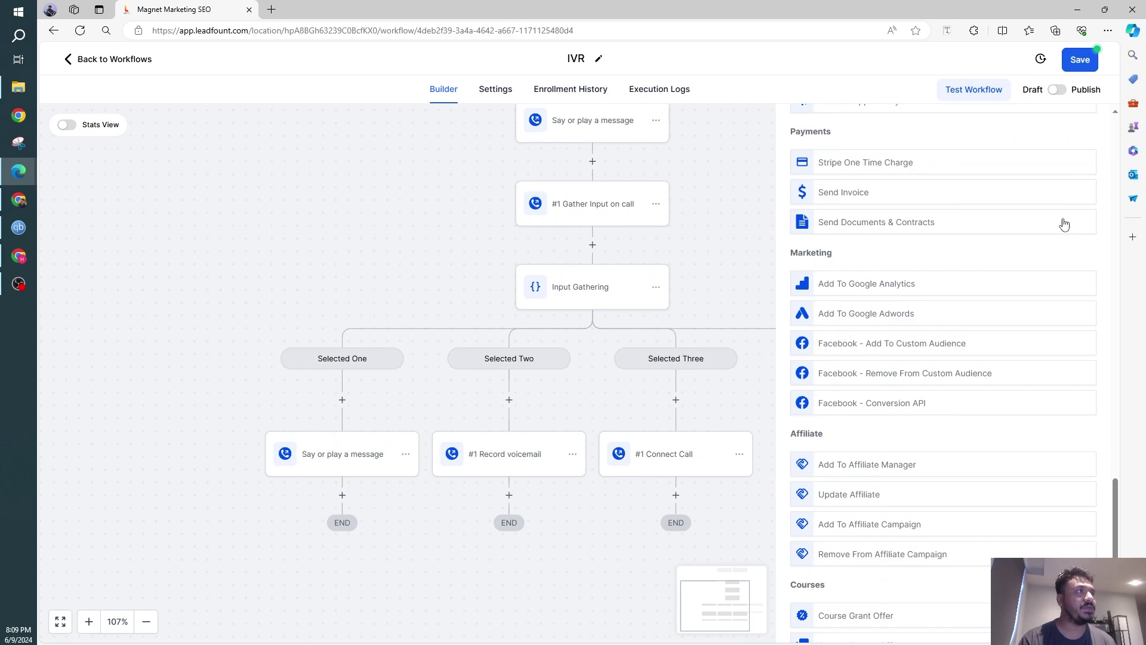
scroll(1072, 233, "up", 12)
scroll(1076, 234, "up", 6)
scroll(1069, 255, "down", 6)
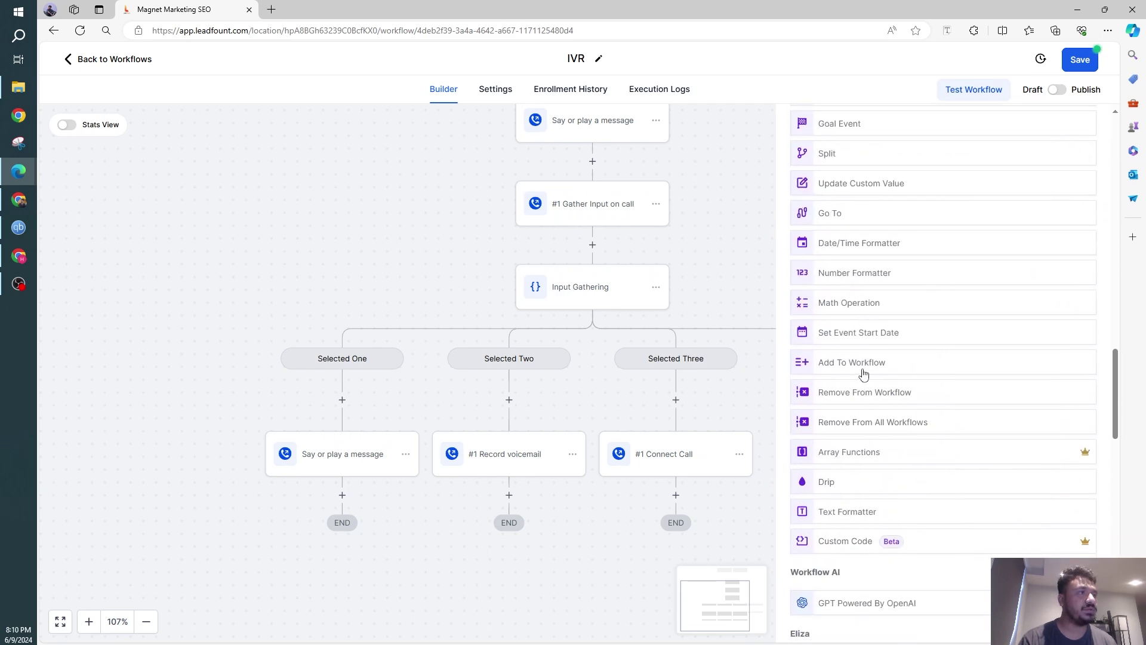
scroll(863, 374, "up", 20)
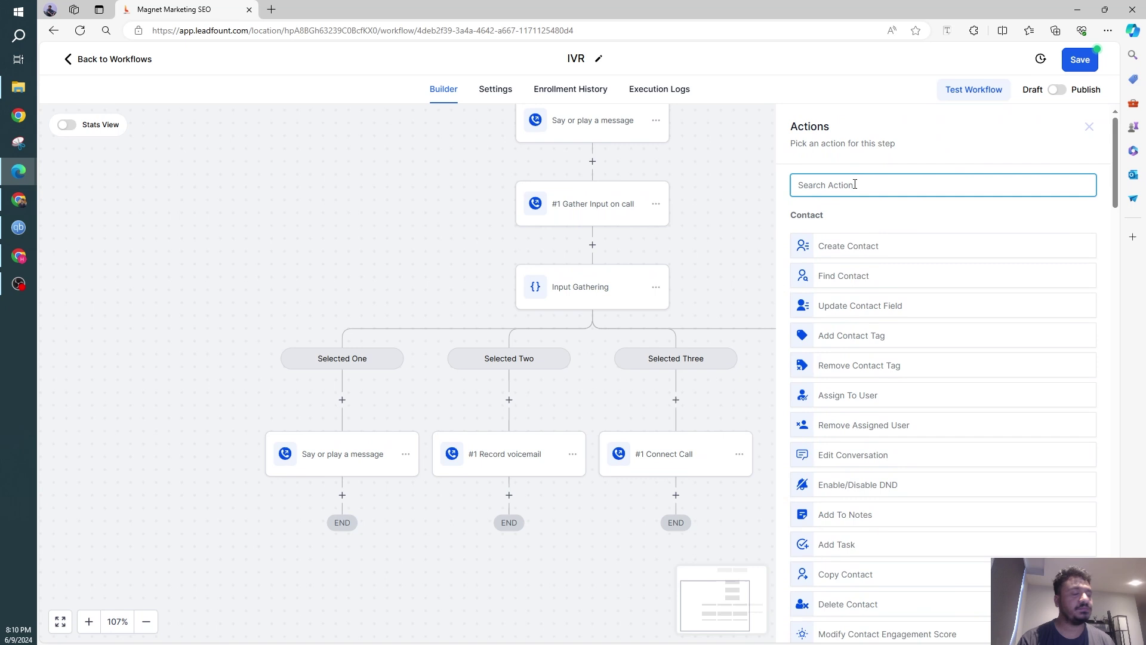
type("go to")
left_click(830, 234)
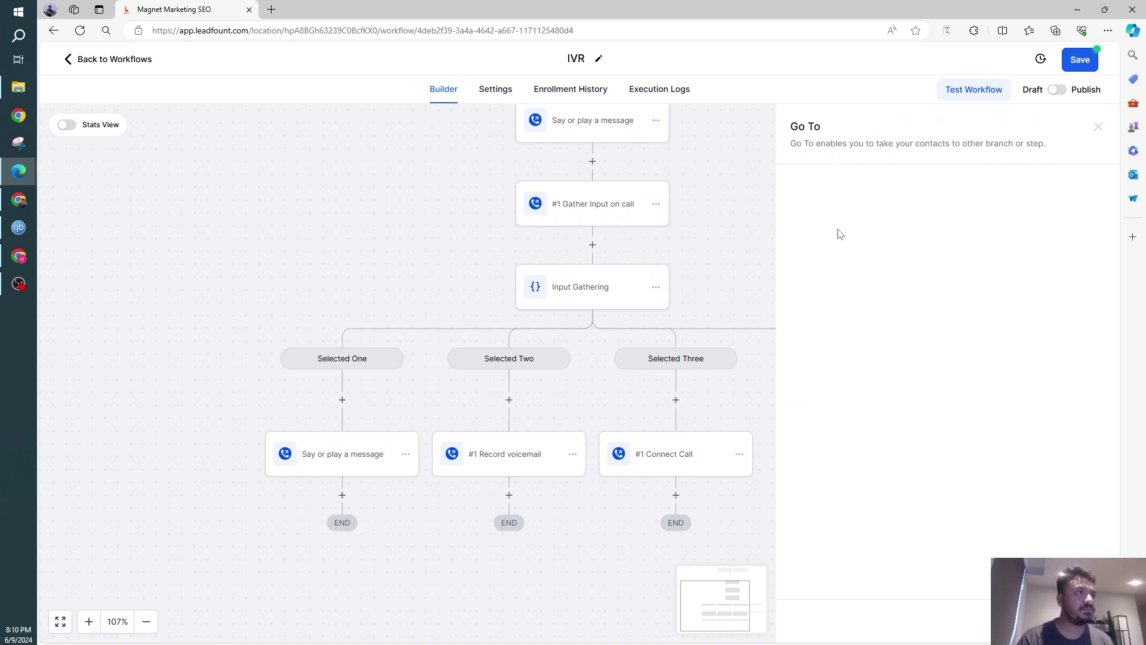
left_click(1068, 621)
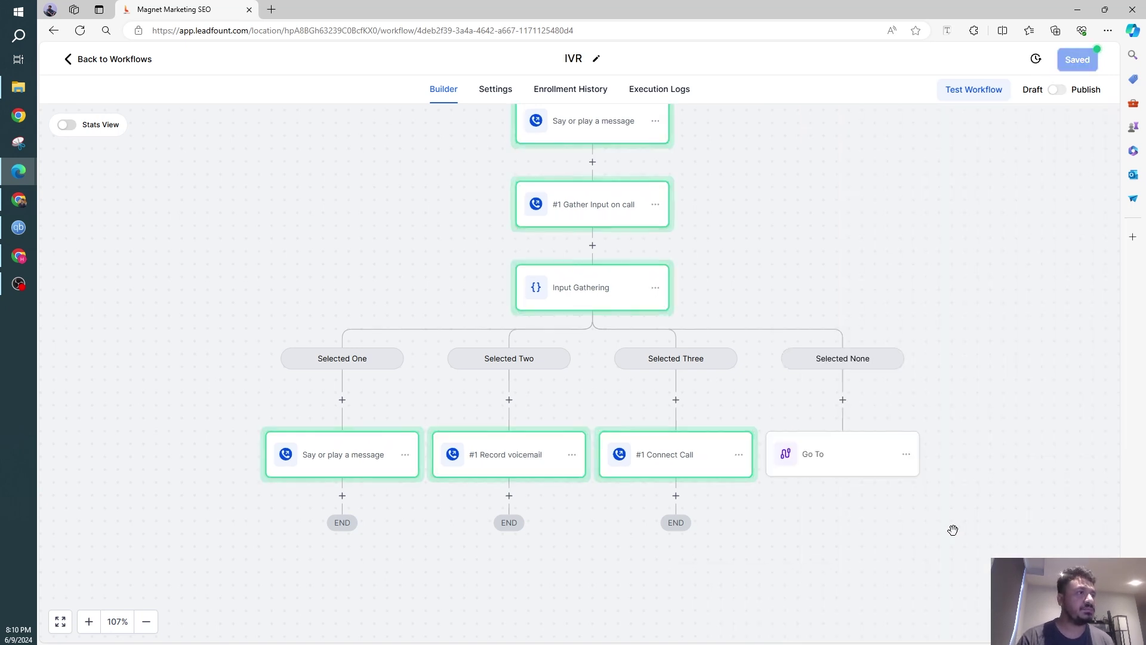
scroll(724, 322, "up", 3)
left_click(584, 301)
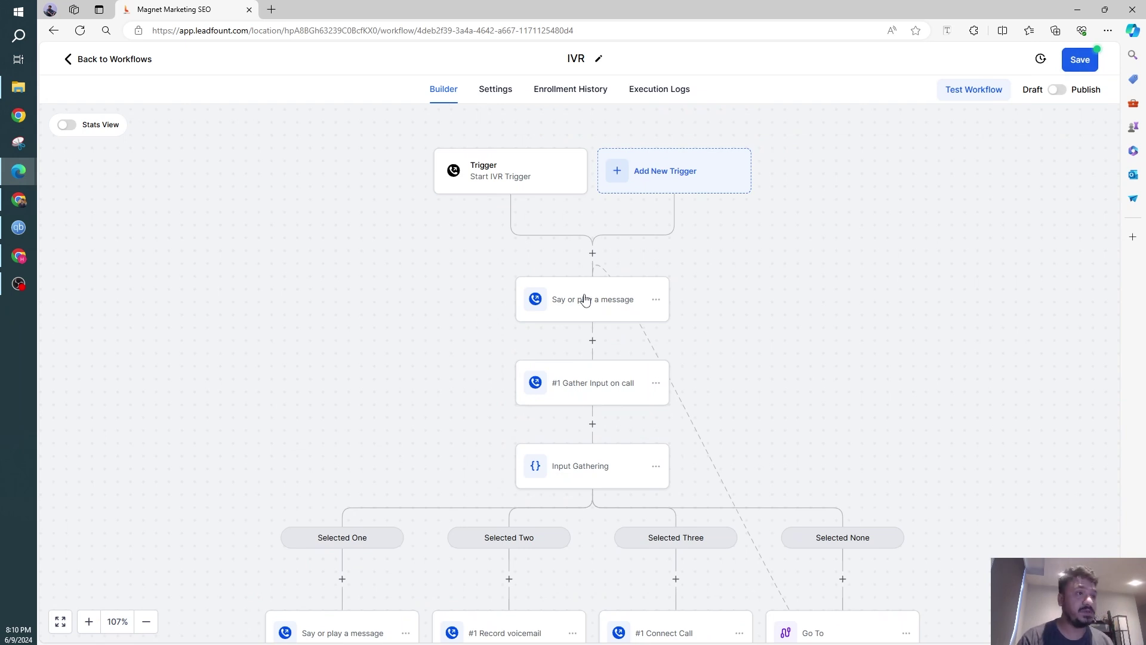
scroll(752, 294, "down", 2)
left_click(906, 513)
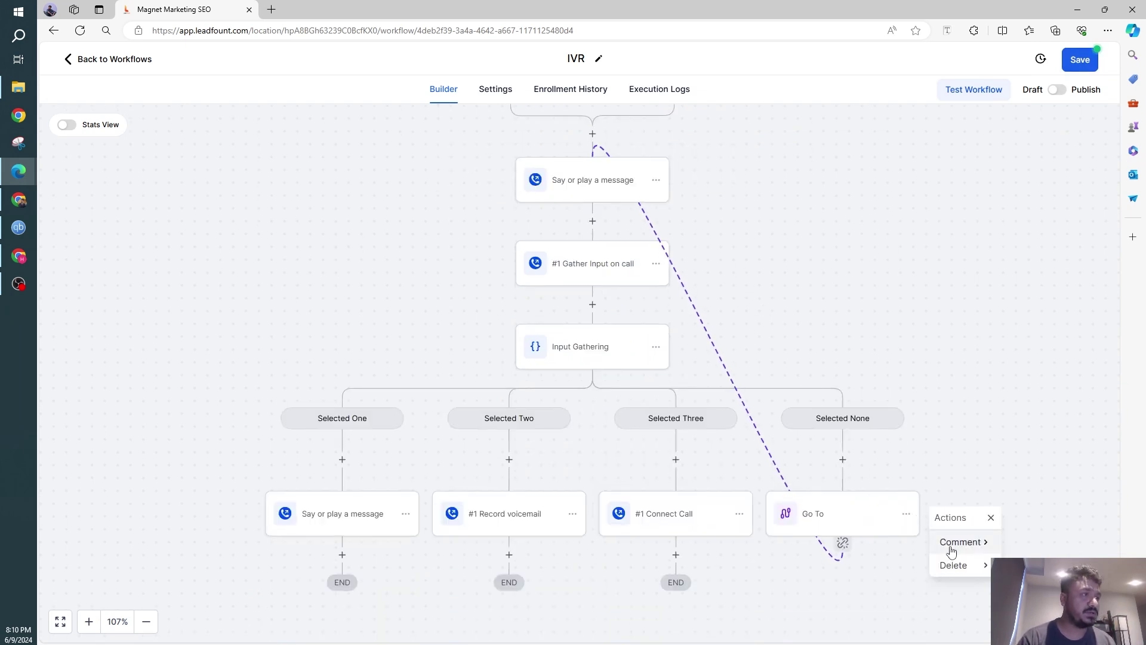
mouse_move(952, 565)
left_click(1025, 543)
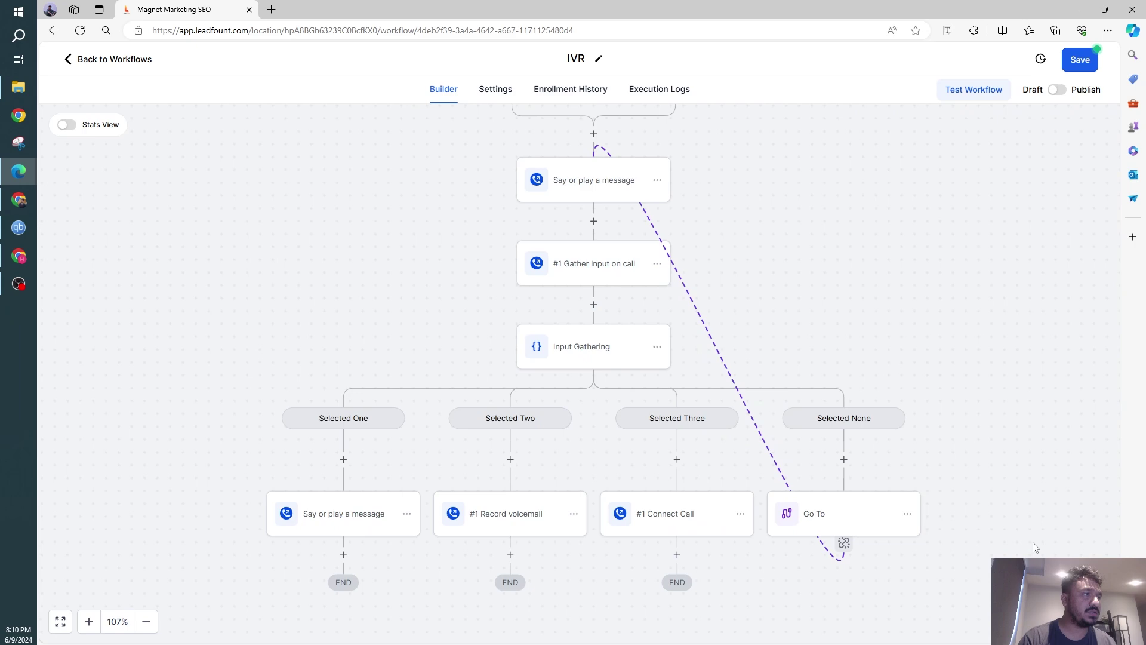
- Replace Selected None's Go To step with End Call saying 'You didn't select anything. Please try calling later'
left_click(702, 376)
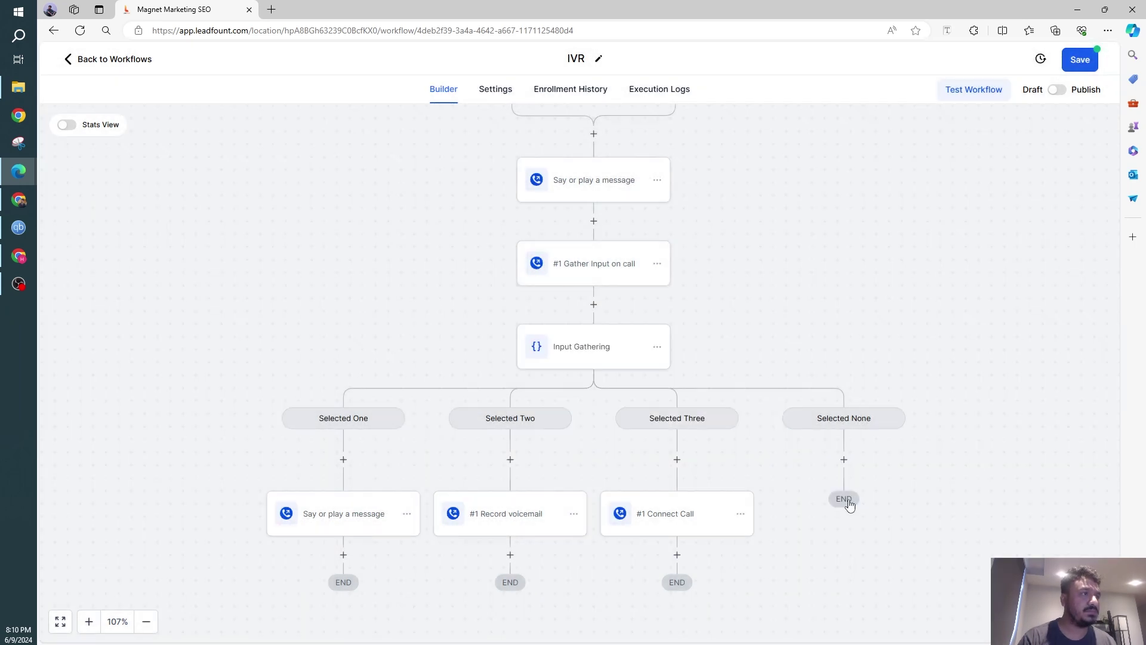
left_click(843, 460)
scroll(895, 286, "down", 10)
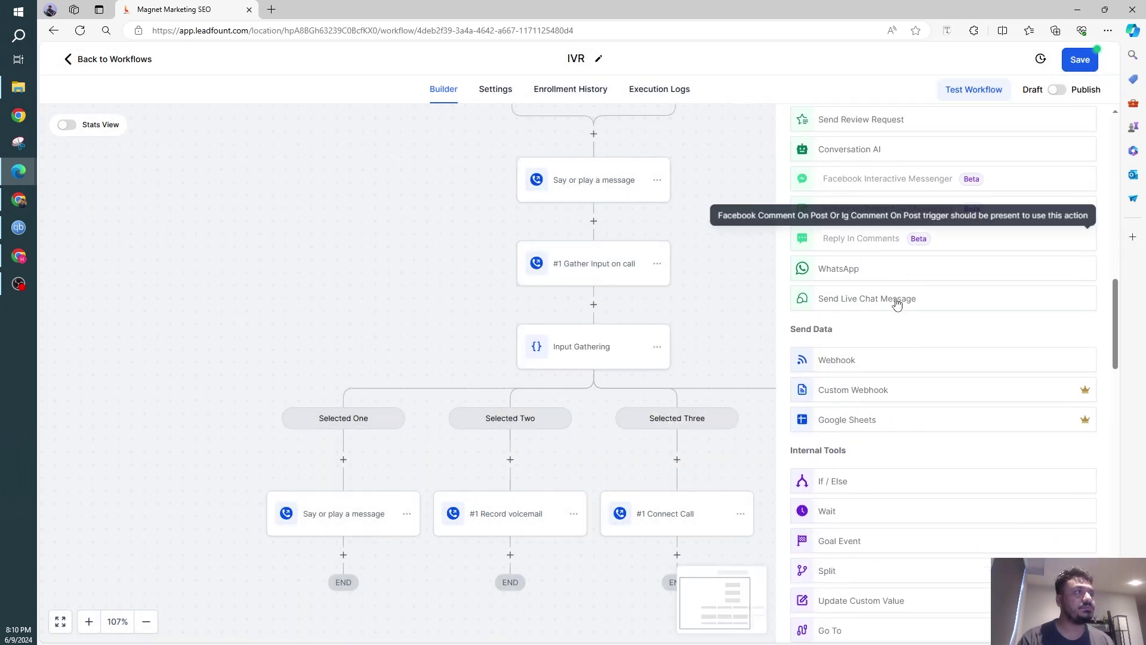
scroll(897, 304, "down", 15)
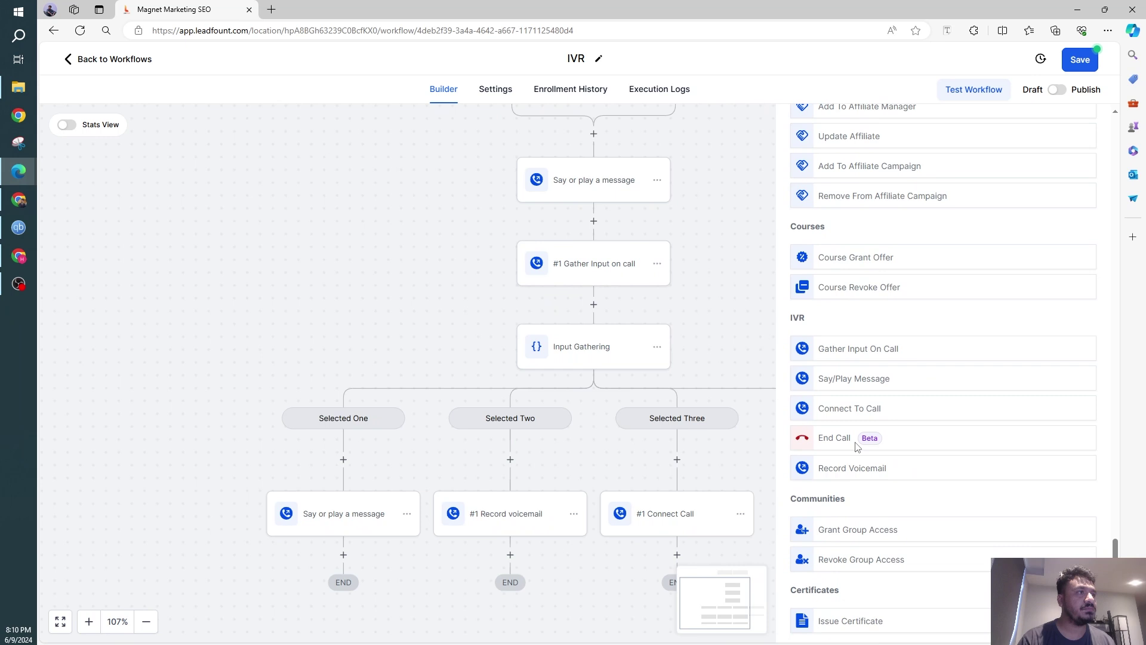
left_click(857, 447)
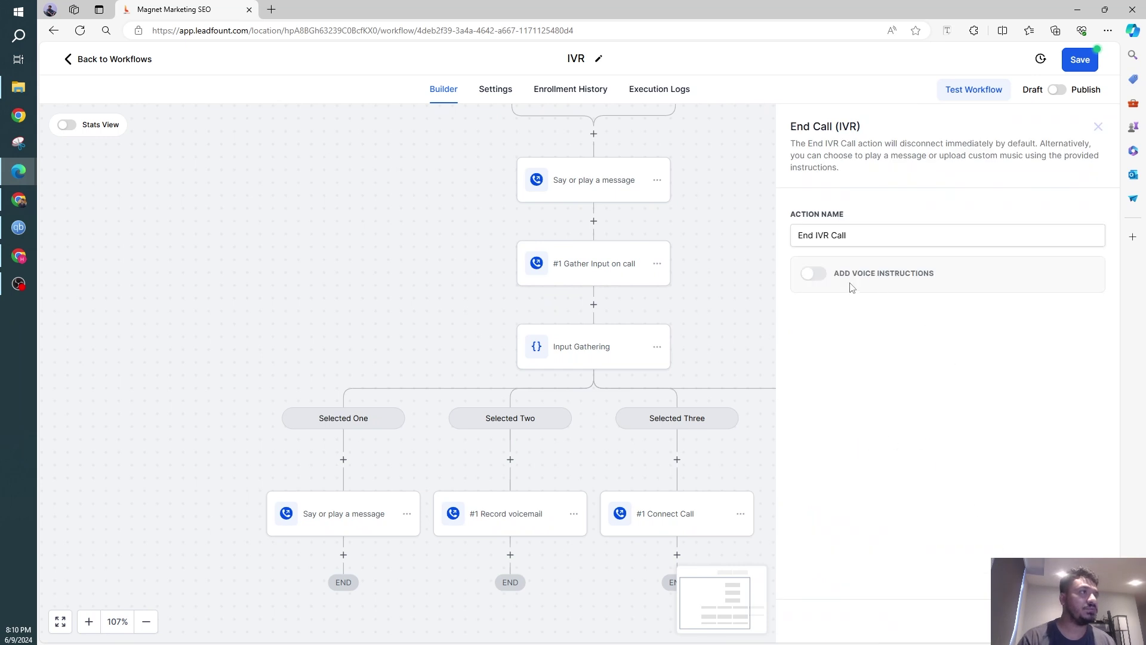
left_click(813, 273)
double_click(852, 398)
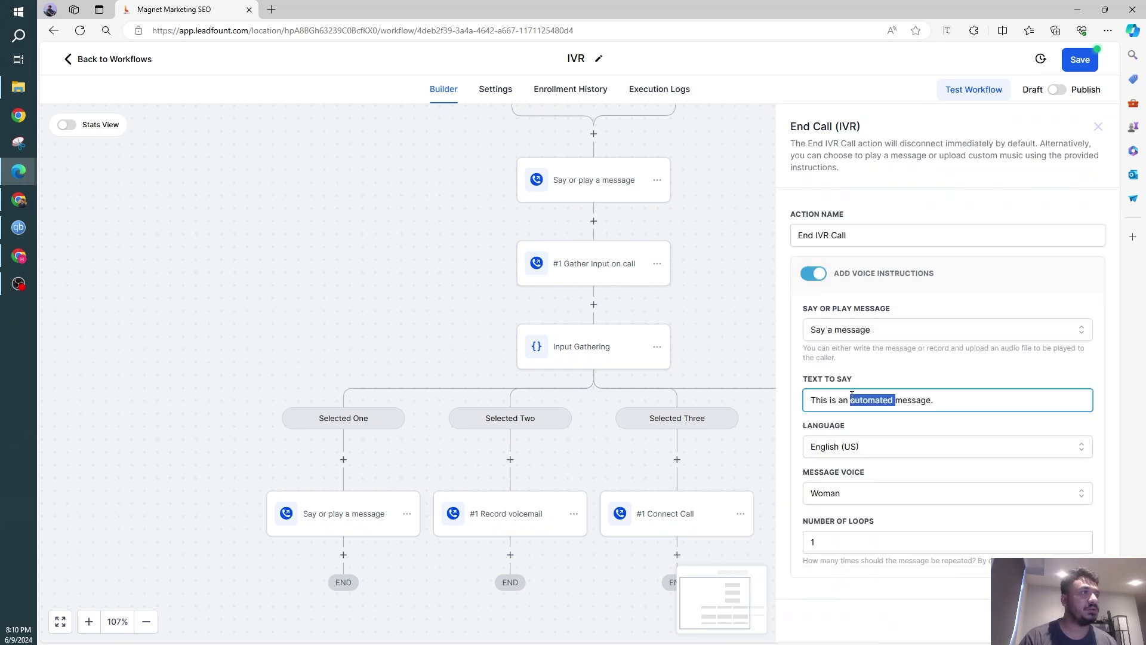
key("ctrl+a")
type("You di")
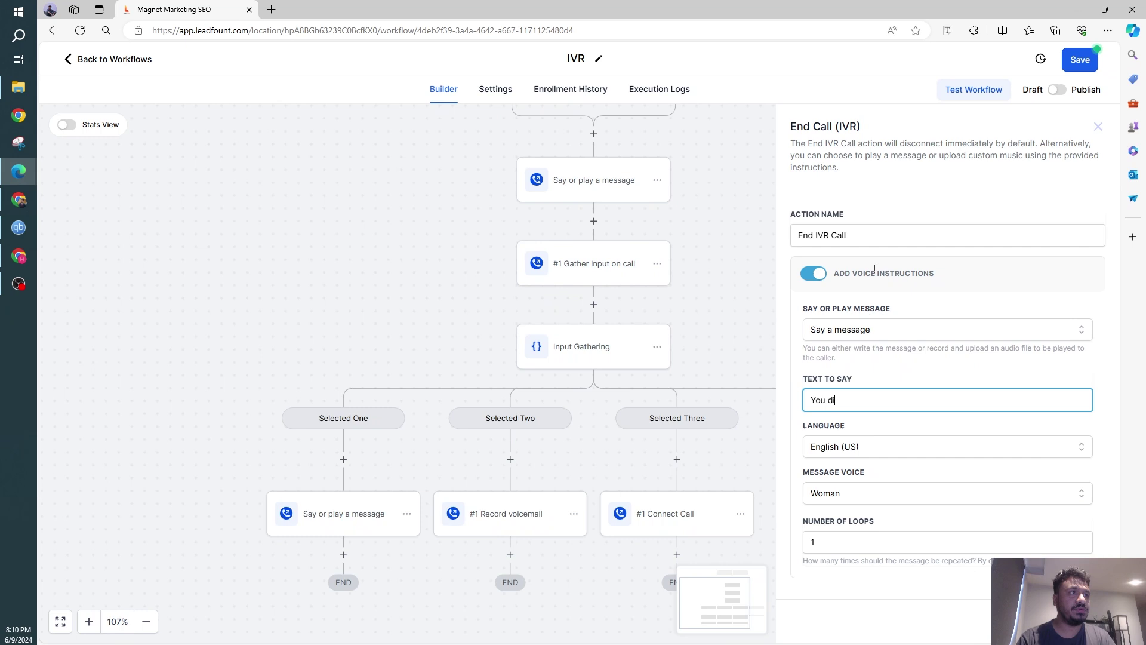
type("dn't select ")
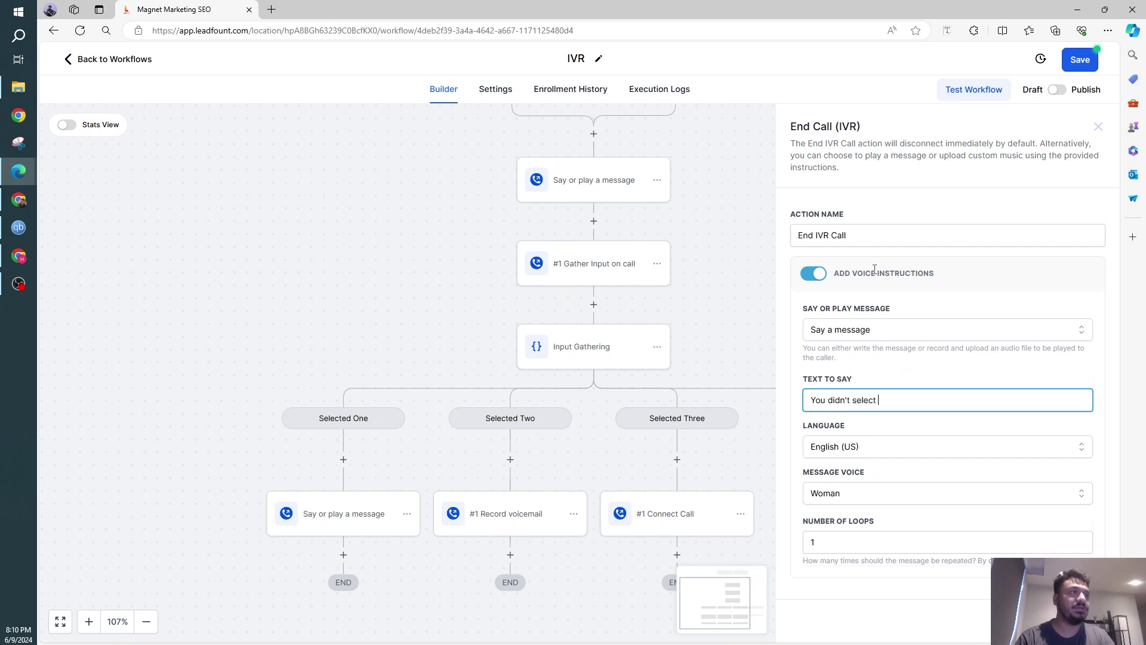
type("anything. Please try calling later")
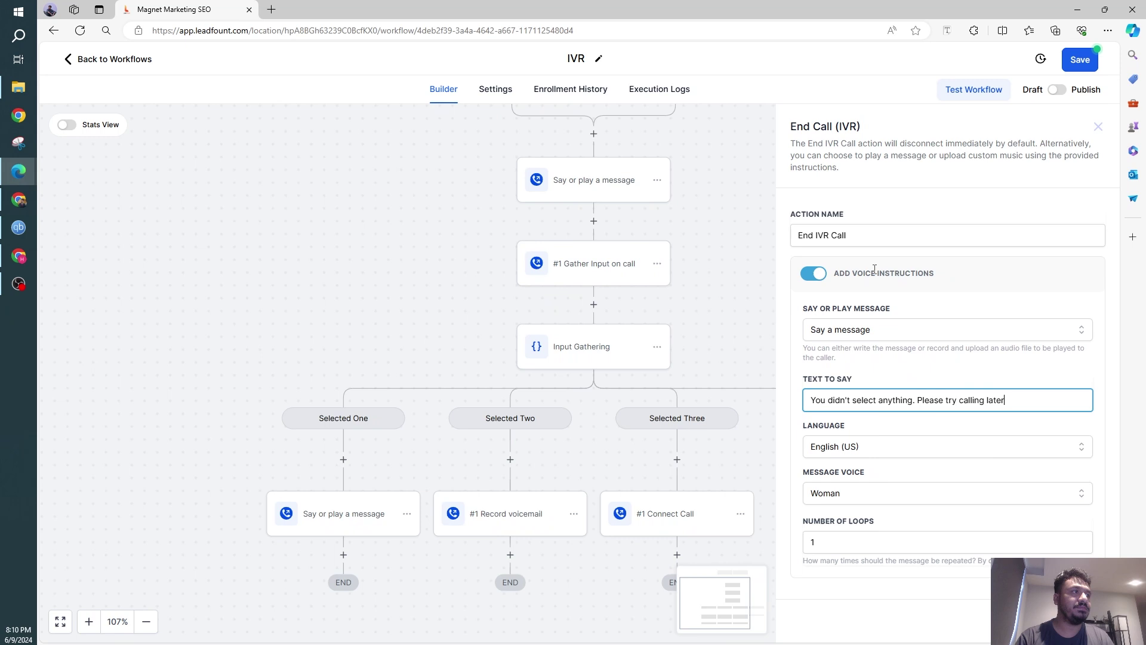
key("Return")
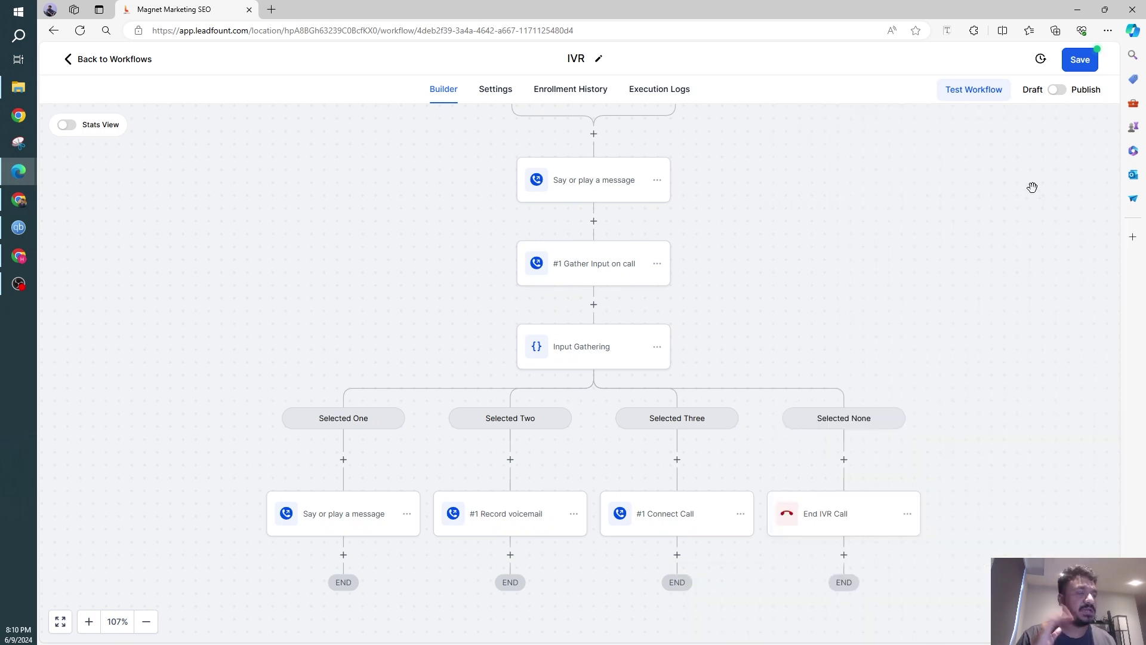
- Switch the workflow to Publish, save it, and dismiss the Saved confirmation
left_click(1057, 91)
left_click(1079, 59)
scroll(575, 301, "up", 3)
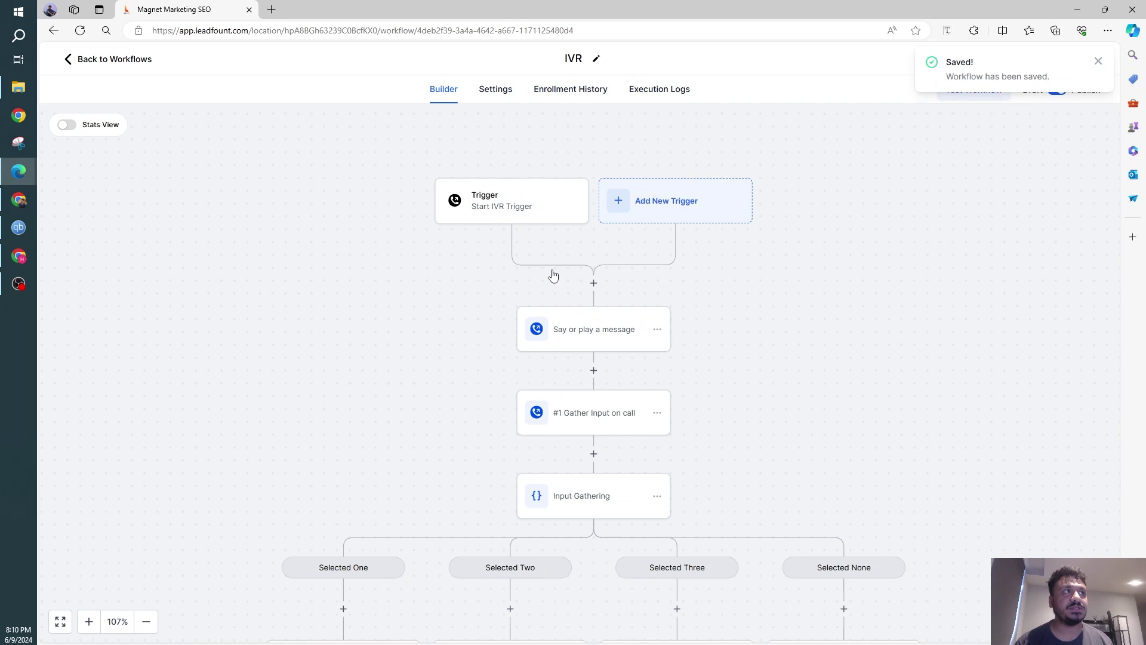
left_click(1099, 62)
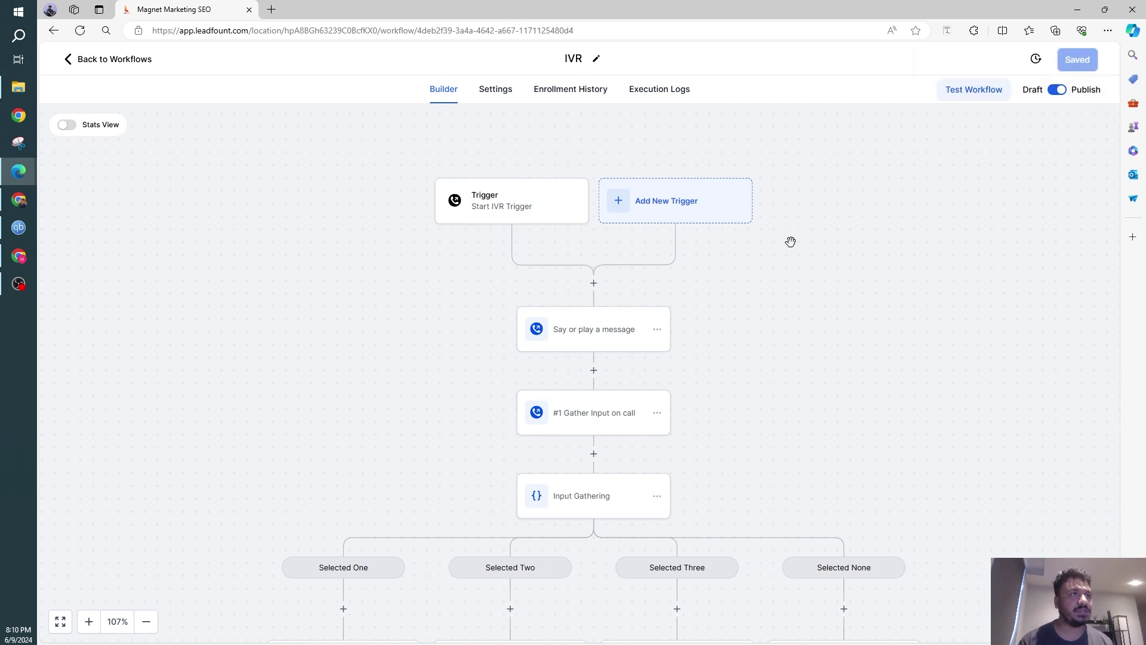
scroll(790, 242, "down", 2)
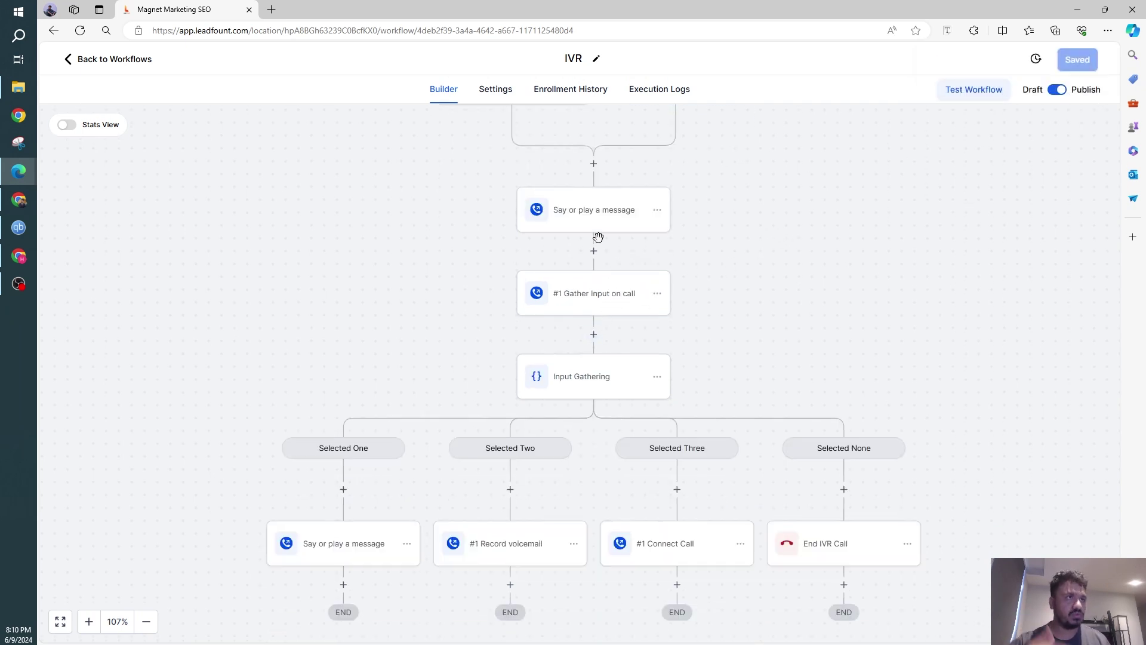
- Review the Gather Input and greeting message step settings, then close them
left_click(606, 295)
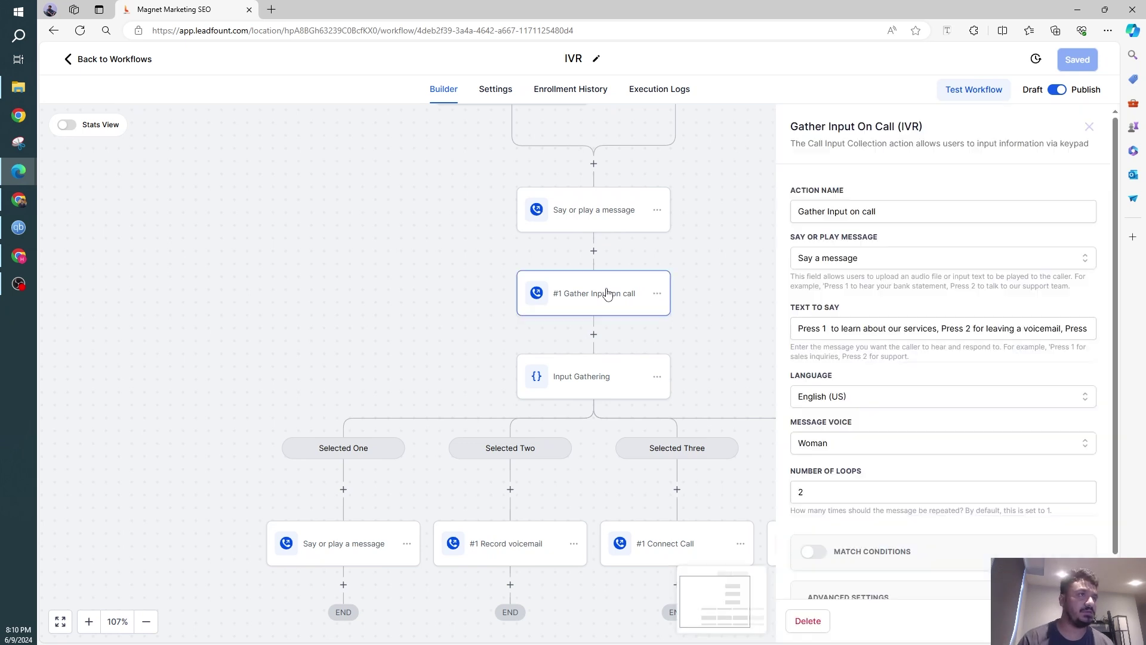
left_click(601, 226)
left_click(586, 283)
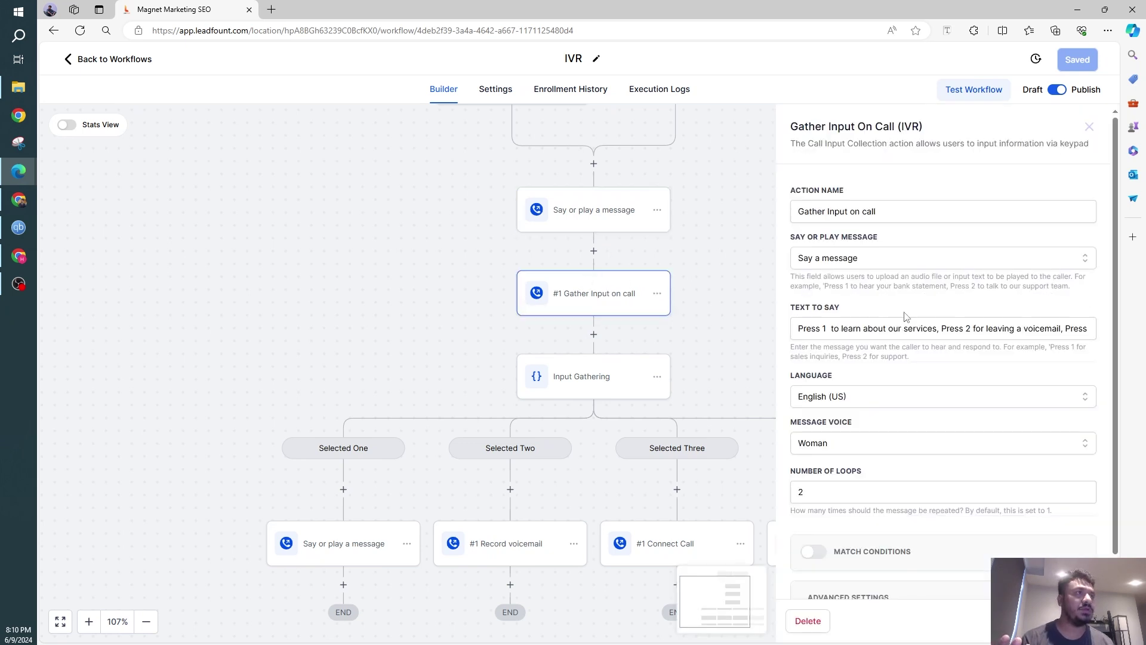
left_click(619, 363)
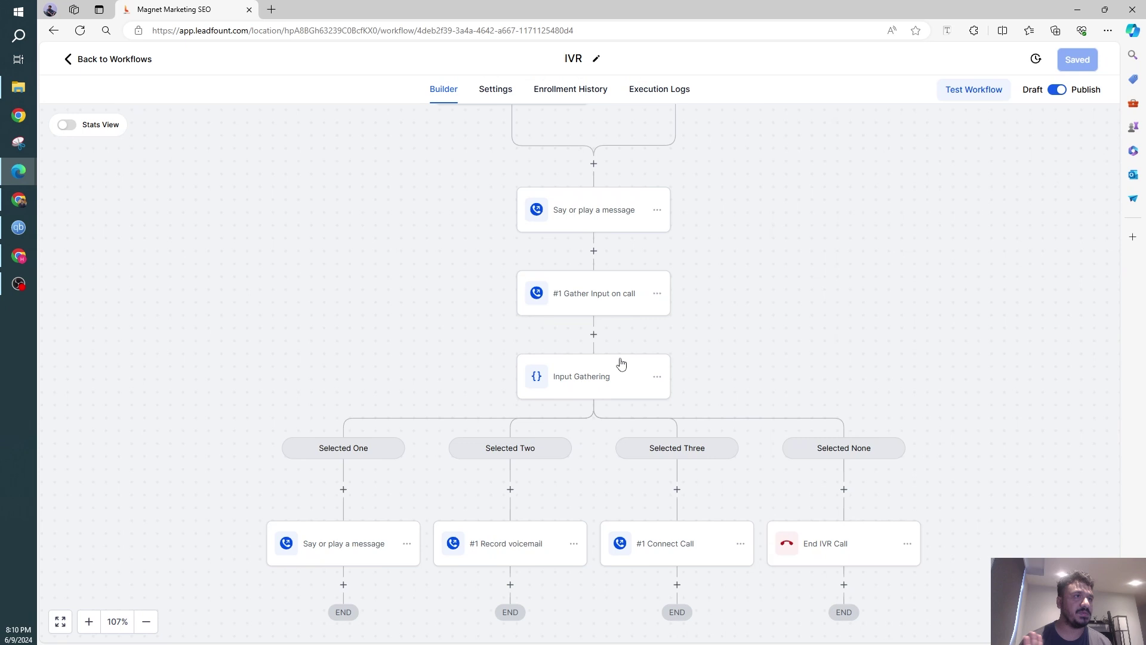